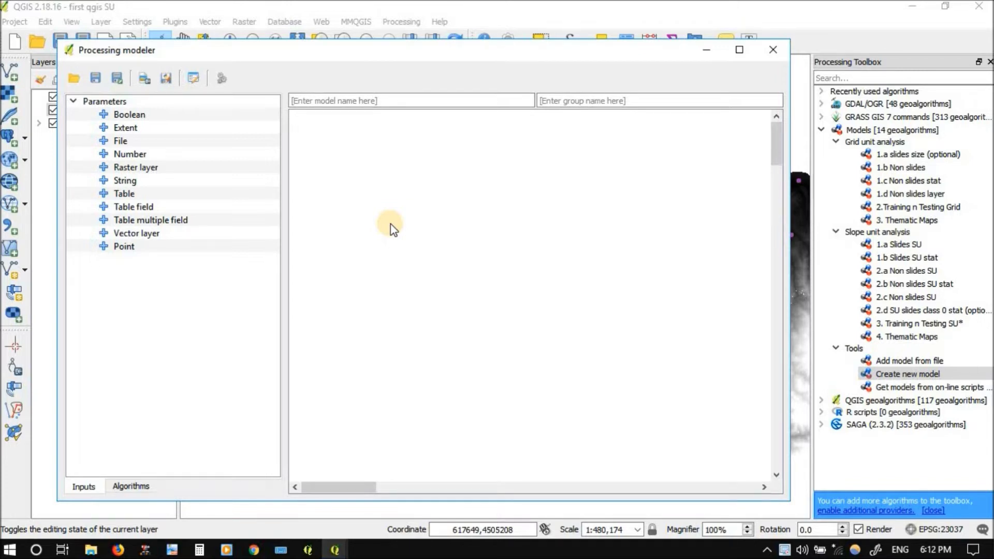
# Name the new model "find area of poly" and assign it to the group "My group".
pyautogui.click(350, 99)
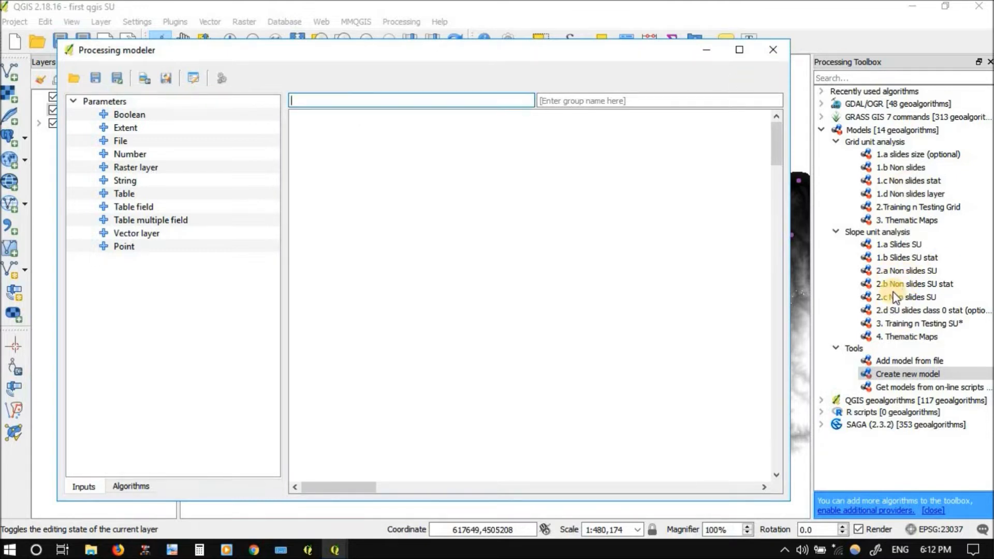
pyautogui.write('find area of poly')
pyautogui.click(594, 99)
pyautogui.write('My q')
pyautogui.write('roup')
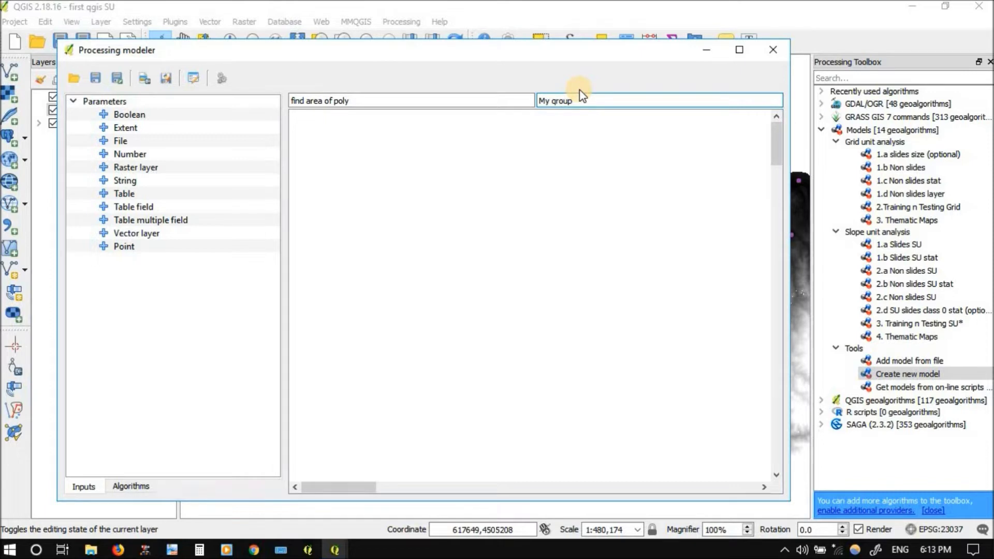
# Save the model as "find area of poly" in the models folder and close the modeler.
pyautogui.click(97, 78)
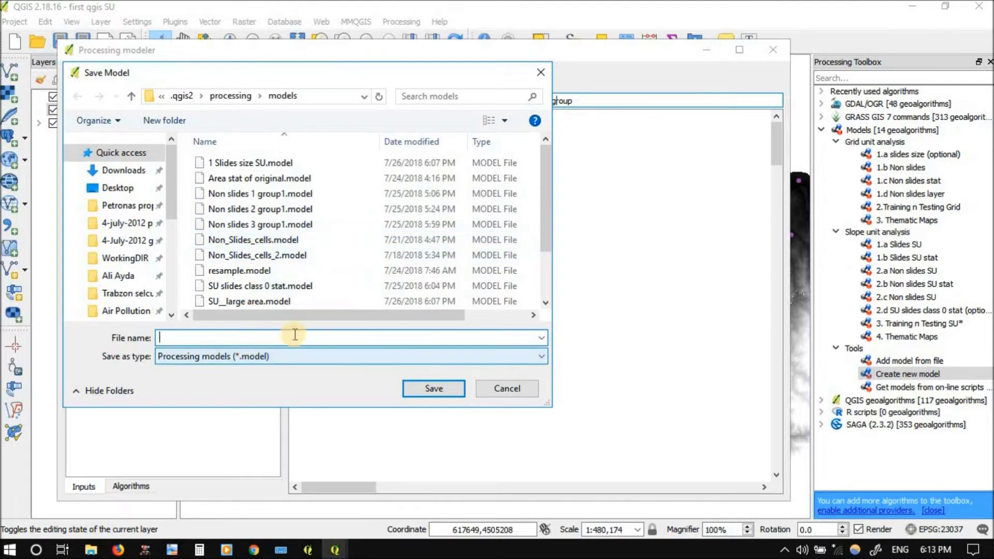
pyautogui.moveTo(305, 78); pyautogui.dragTo(445, 240)
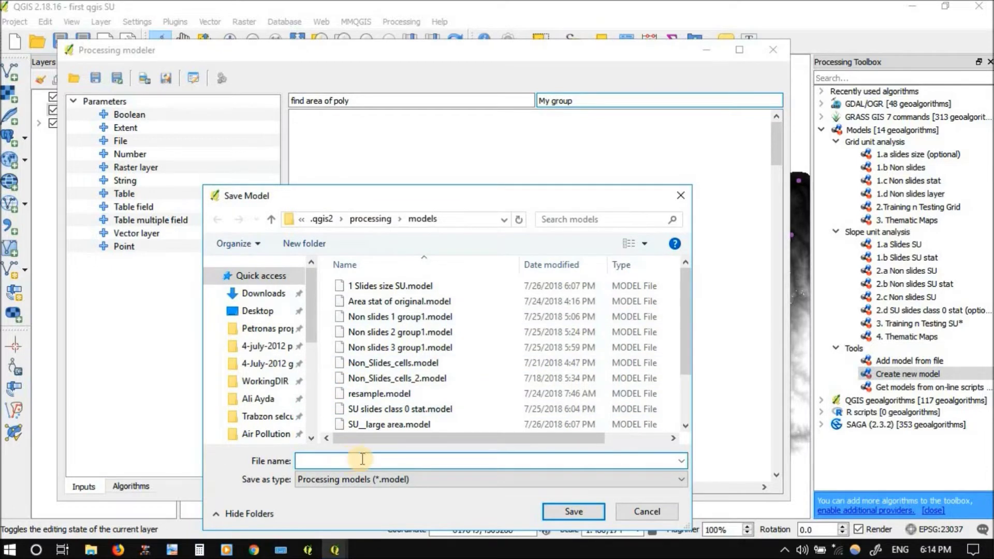
pyautogui.write('find area of poly')
pyautogui.click(559, 512)
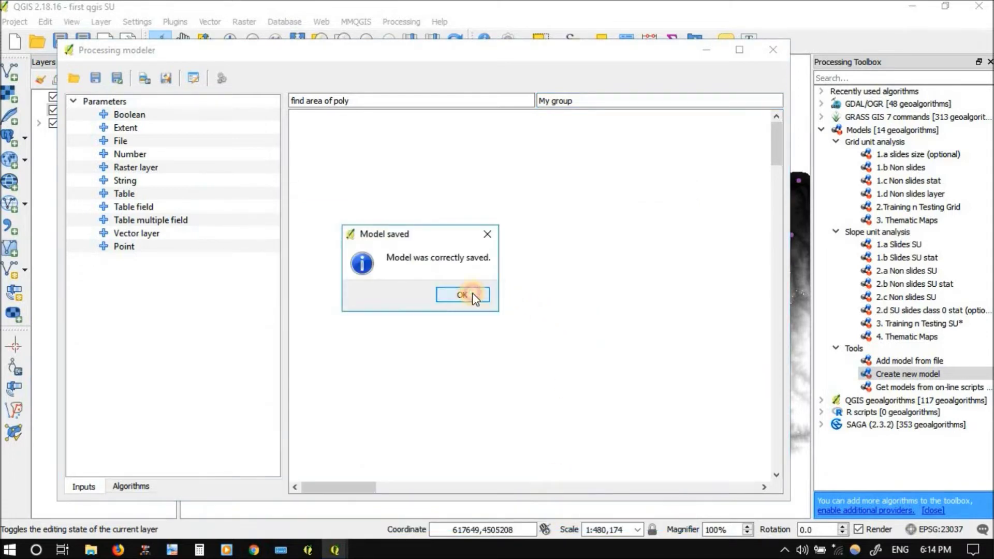
pyautogui.click(471, 297)
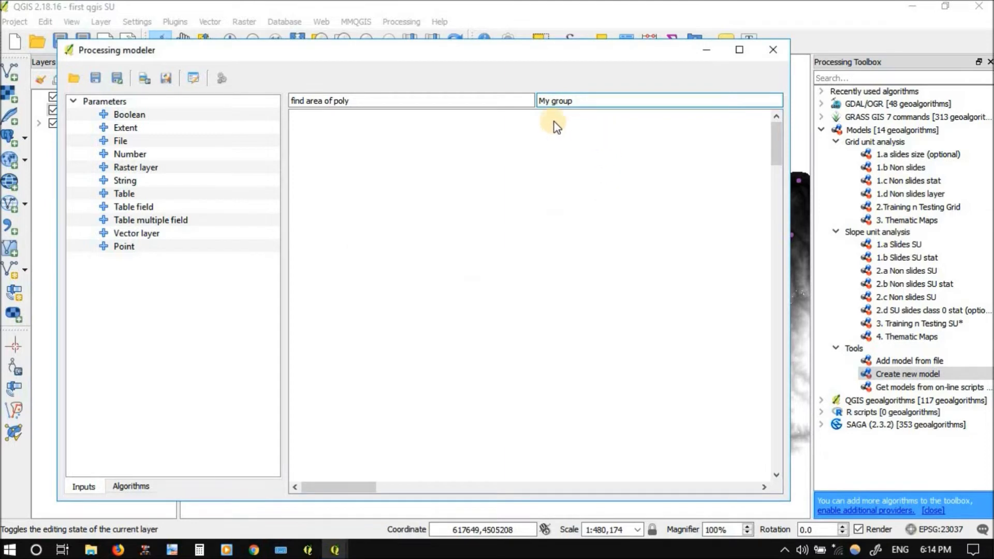
pyautogui.click(95, 78)
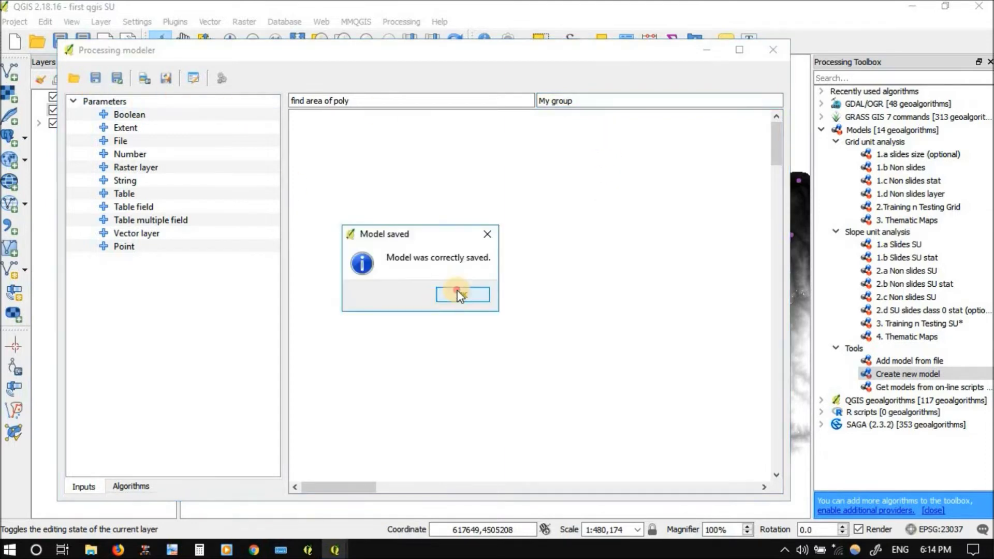
pyautogui.click(454, 293)
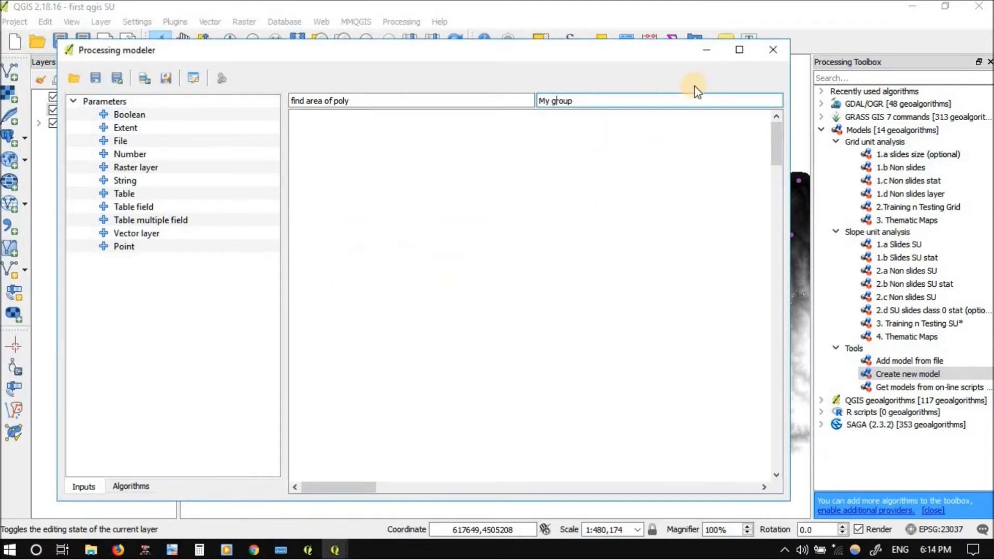
pyautogui.click(768, 61)
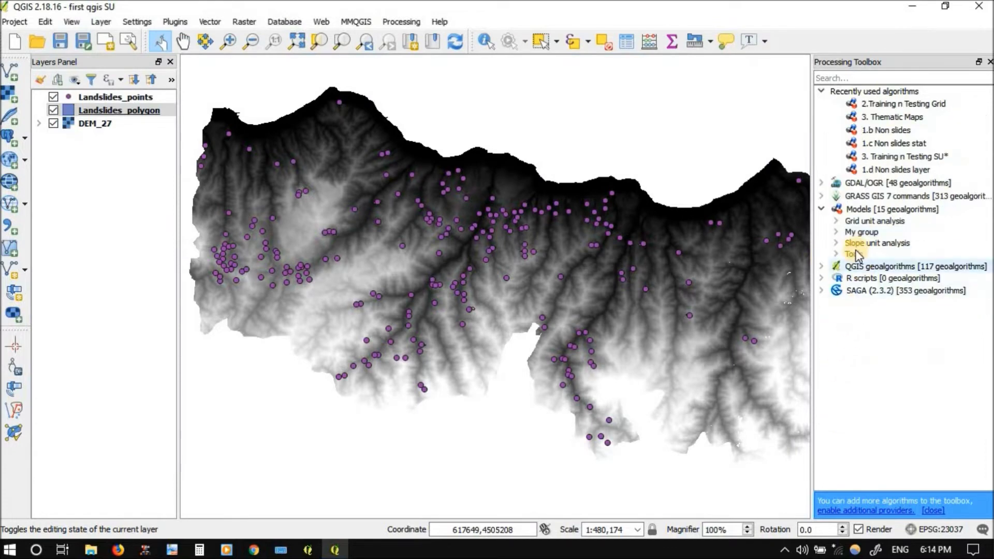
# Find the find area of poly model under My group and view its batch processing dialog, leaving it without running.
pyautogui.click(836, 232)
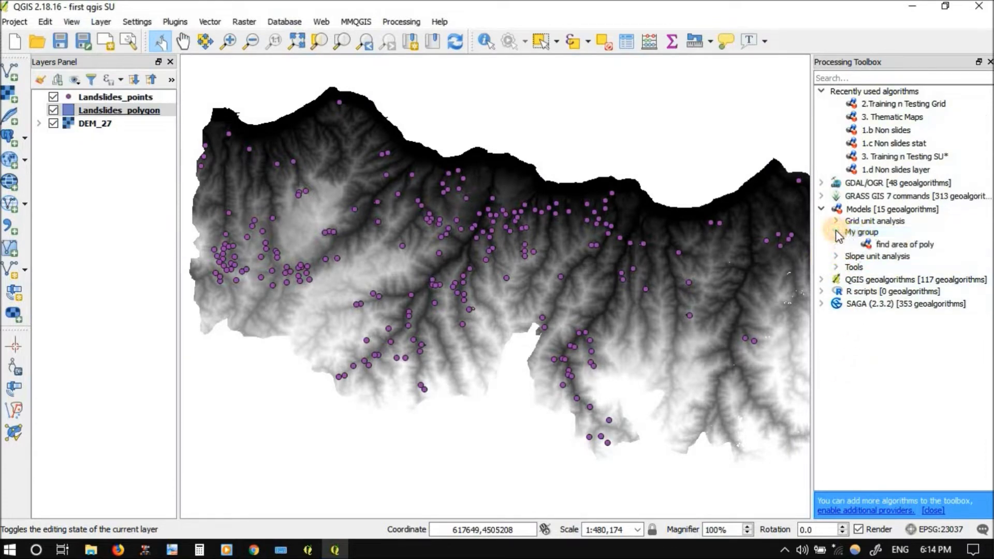
pyautogui.click(886, 247)
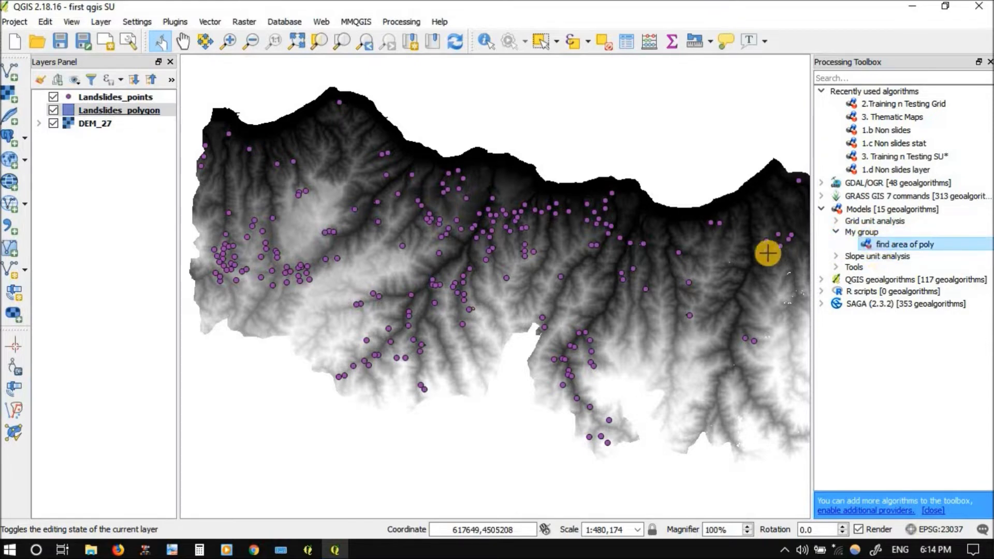
pyautogui.rightClick(864, 251)
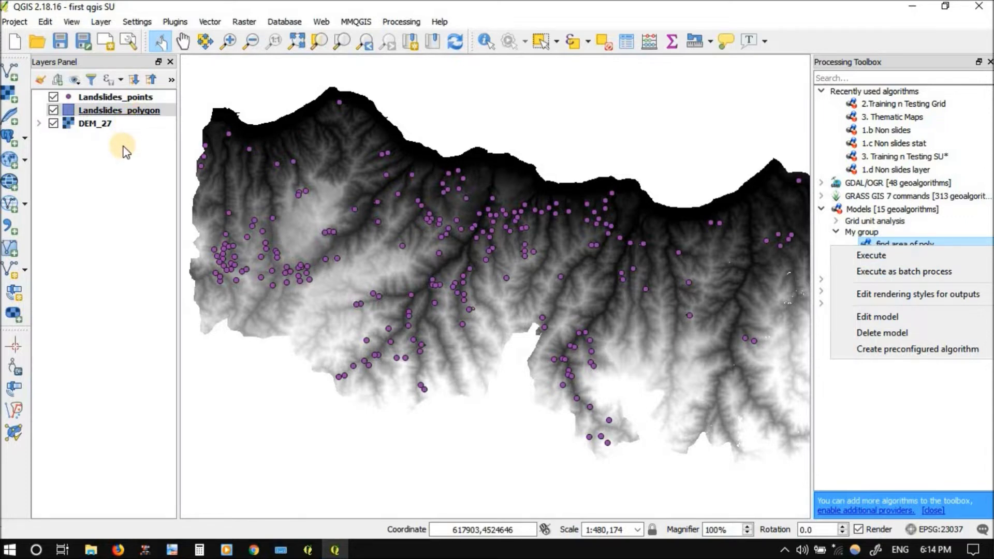
pyautogui.click(883, 272)
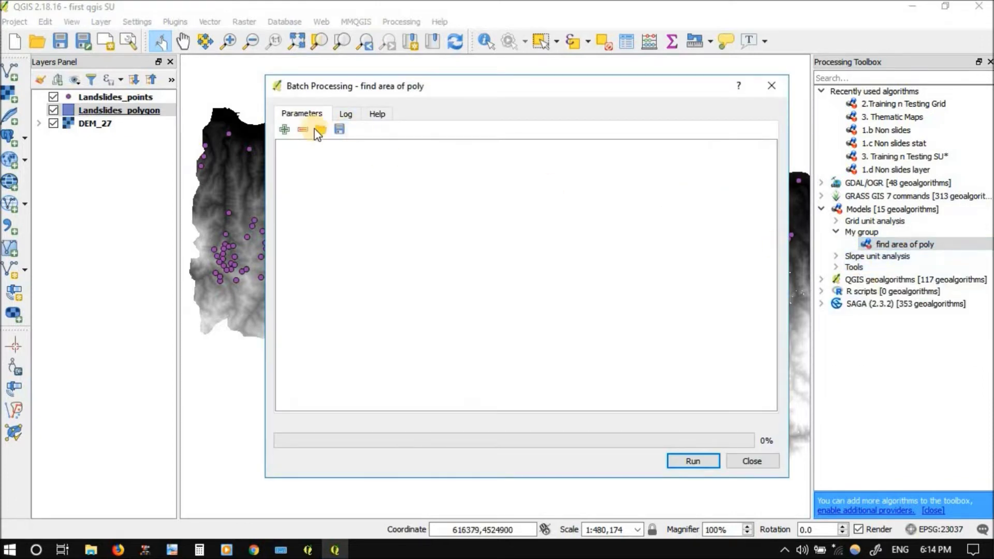
pyautogui.click(750, 461)
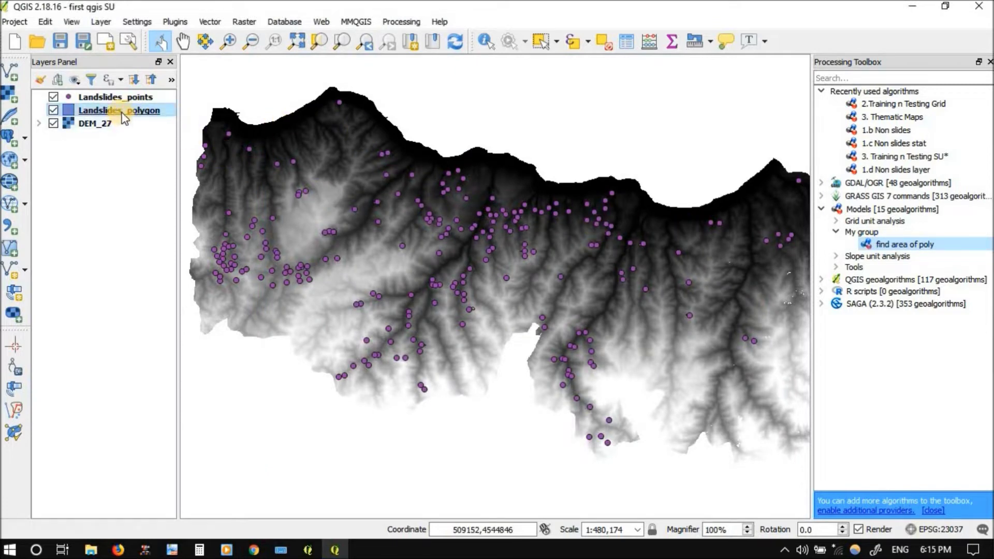
# Edit the find area of poly model to change its group to "Grid unit analysis", saving it and closing the modeler.
pyautogui.rightClick(878, 246)
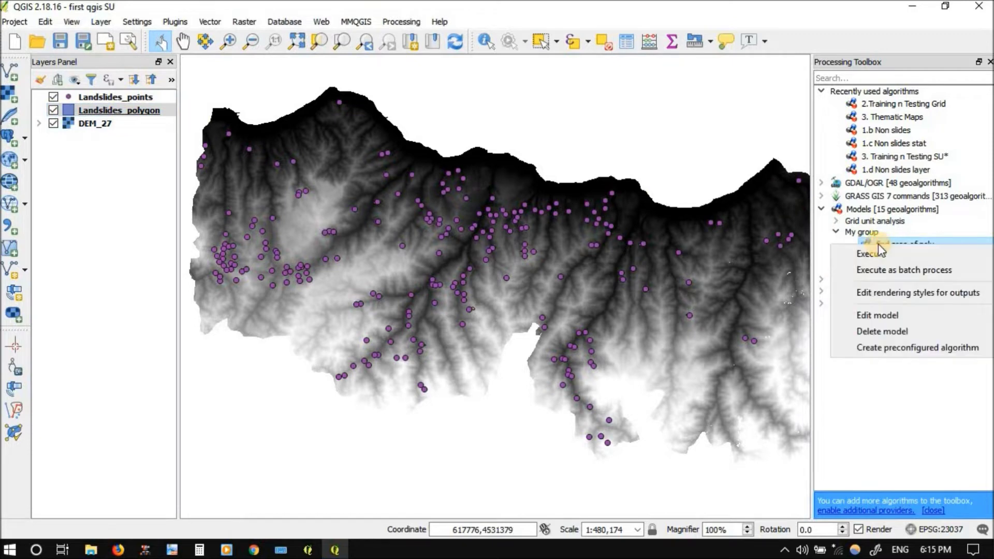
pyautogui.click(884, 316)
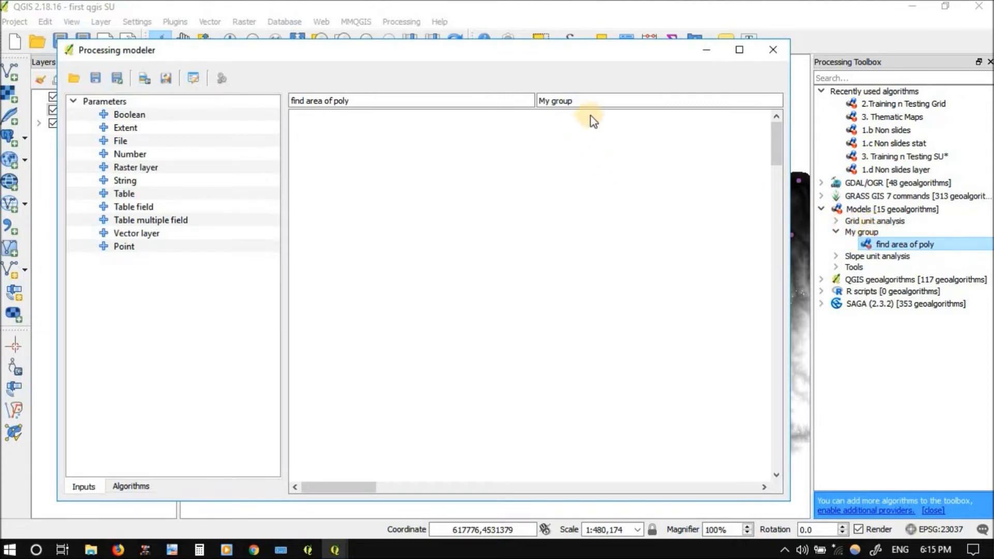
pyautogui.tripleClick(595, 101)
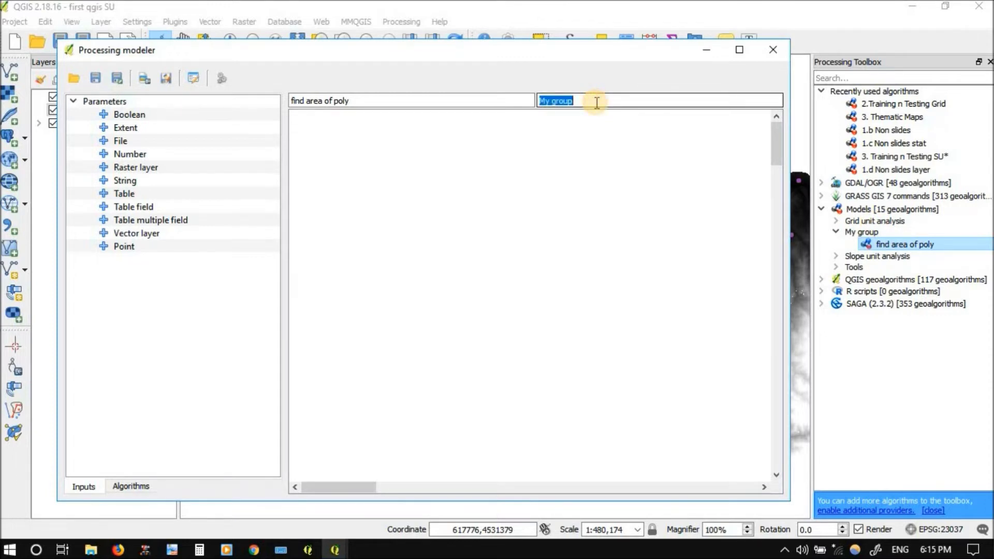
pyautogui.write('Grid unit analysis')
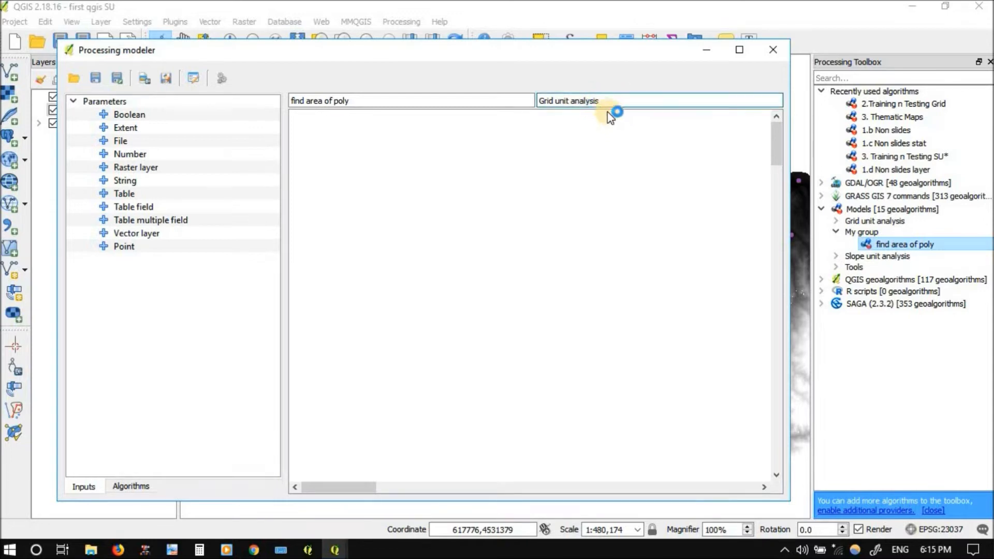
pyautogui.click(101, 81)
pyautogui.click(456, 297)
pyautogui.click(765, 64)
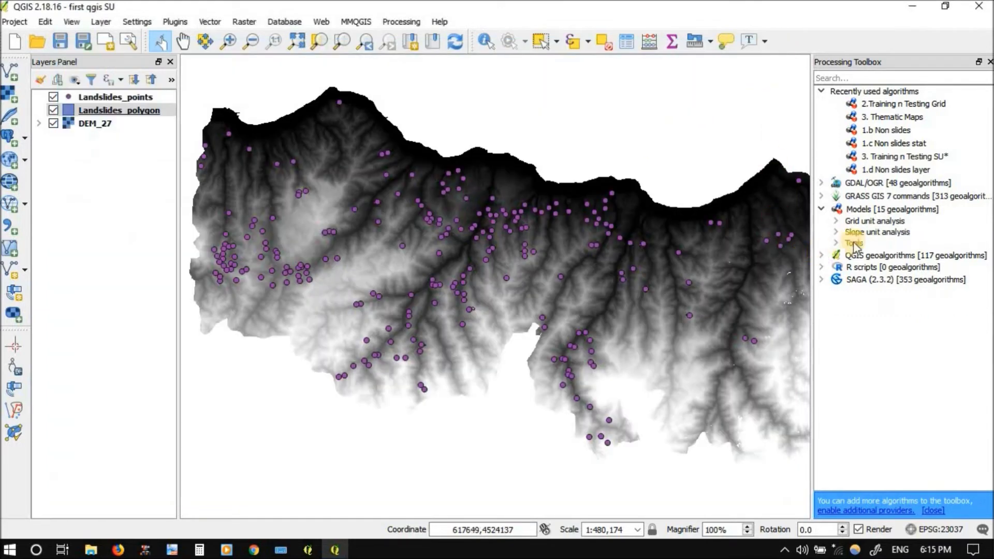
# Check the find area of poly model under Grid unit analysis by opening it for editing and closing it unchanged.
pyautogui.click(843, 222)
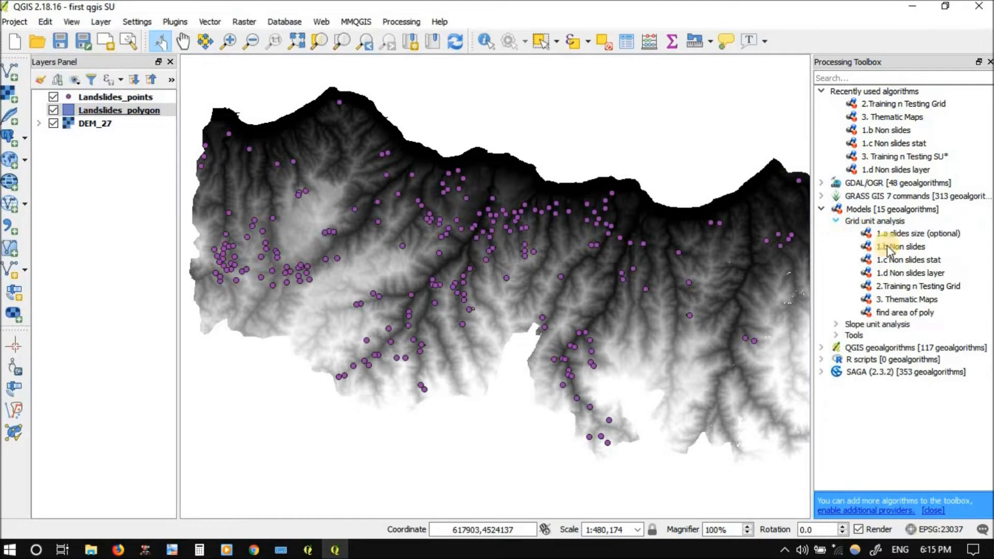
pyautogui.rightClick(902, 312)
pyautogui.click(880, 386)
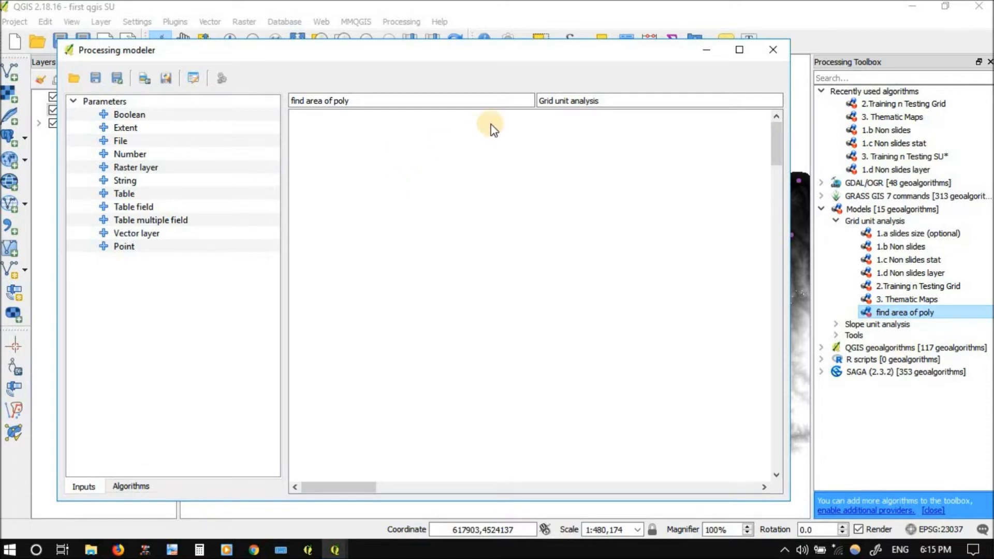
pyautogui.click(773, 49)
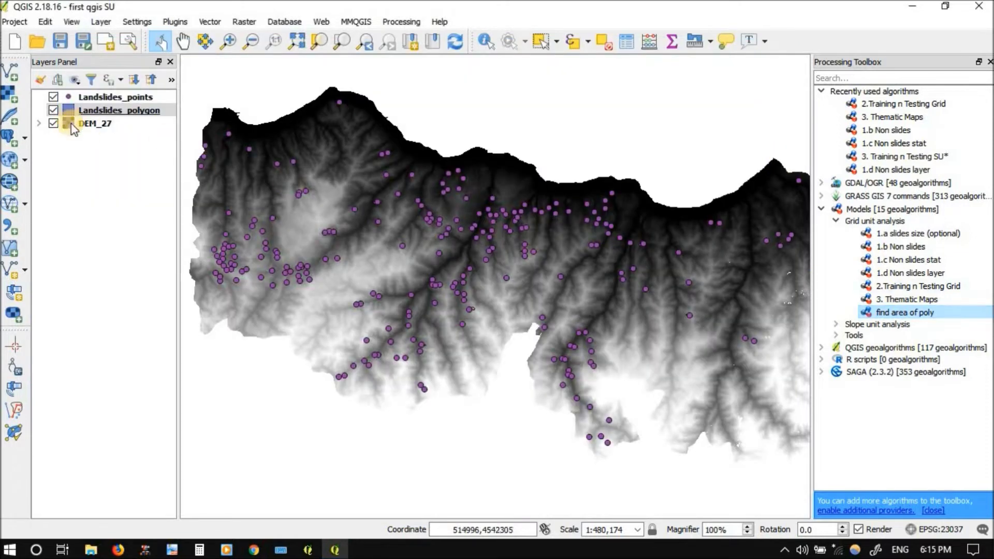
# Start editing the Landslides_polygon attribute table and add a whole number (integer) field named "area".
pyautogui.rightClick(96, 110)
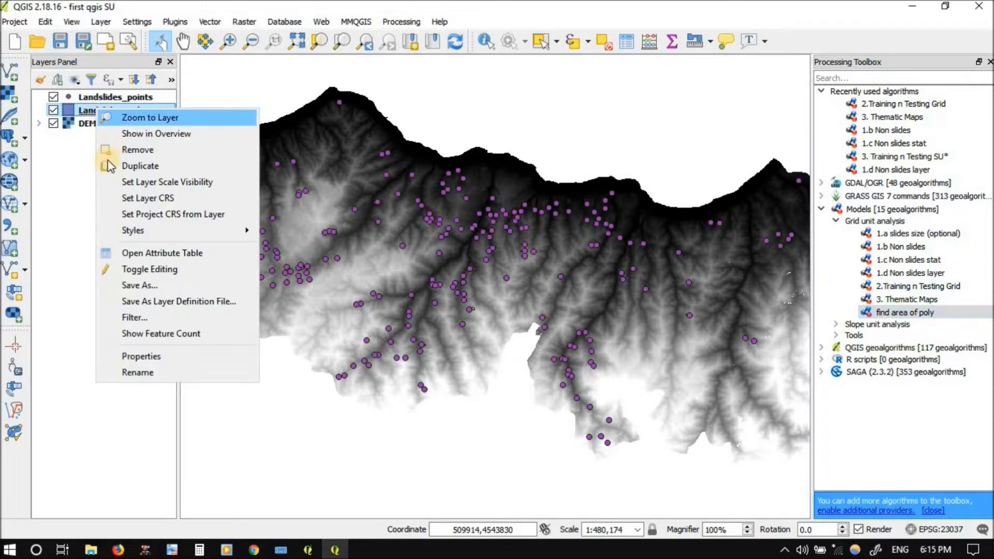
pyautogui.click(122, 251)
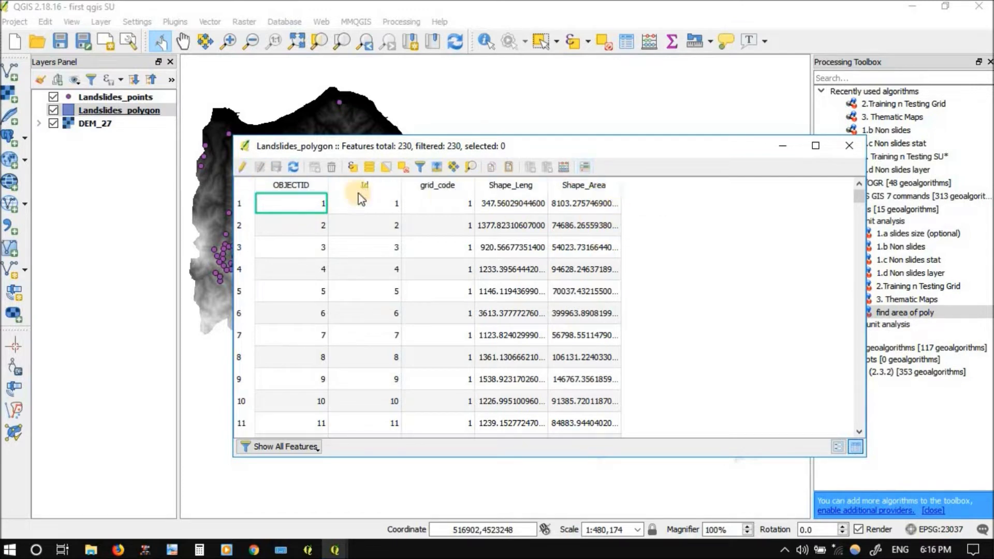
pyautogui.click(242, 168)
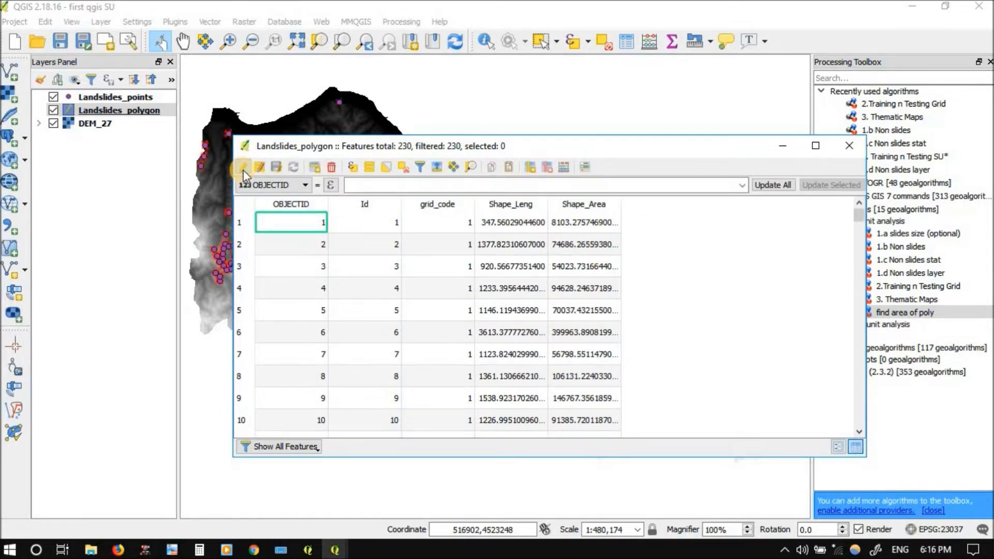
pyautogui.click(530, 167)
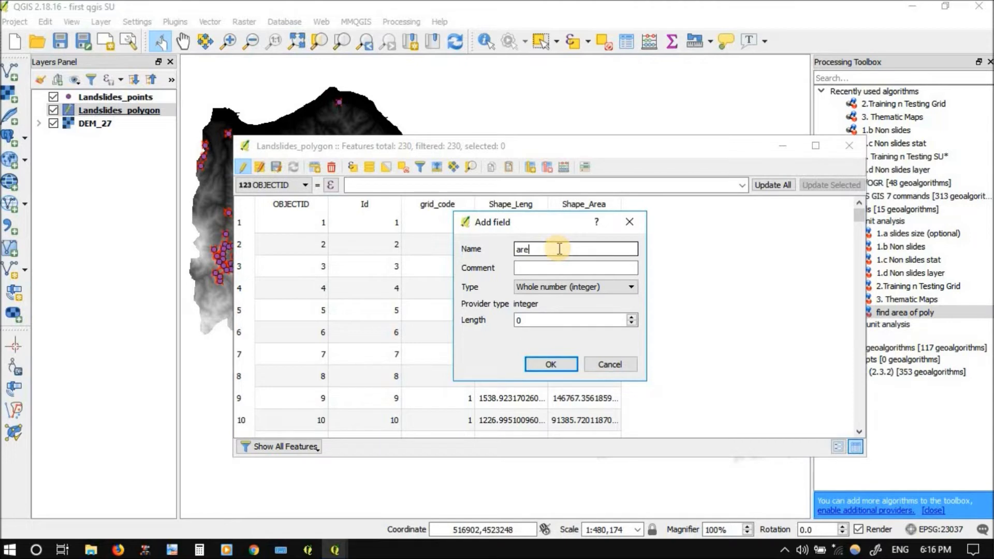
pyautogui.click(604, 290)
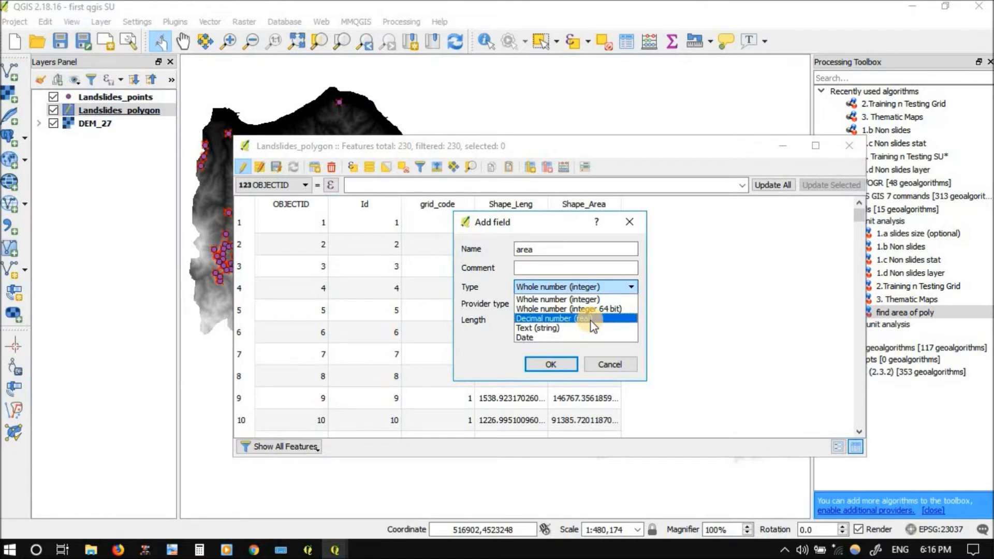
pyautogui.click(565, 289)
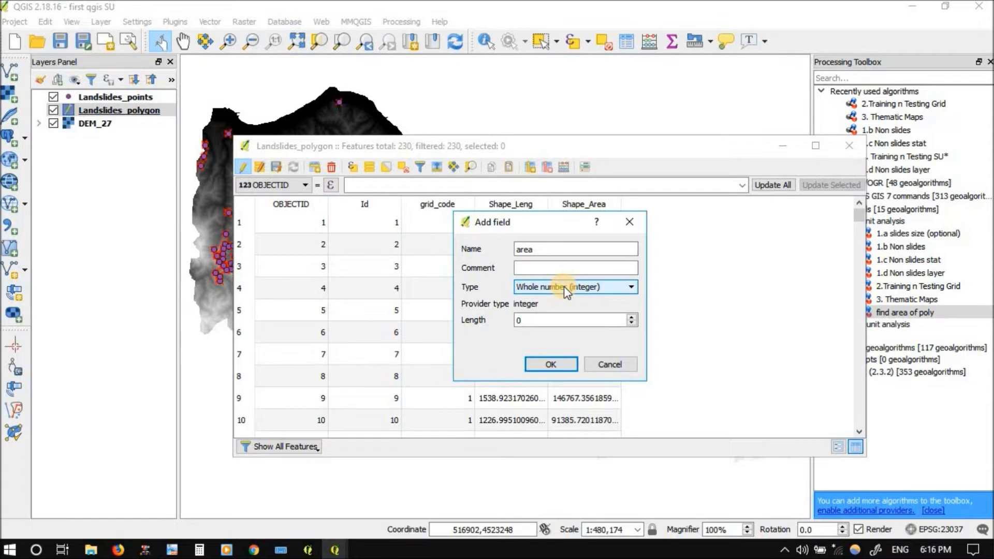
pyautogui.click(557, 364)
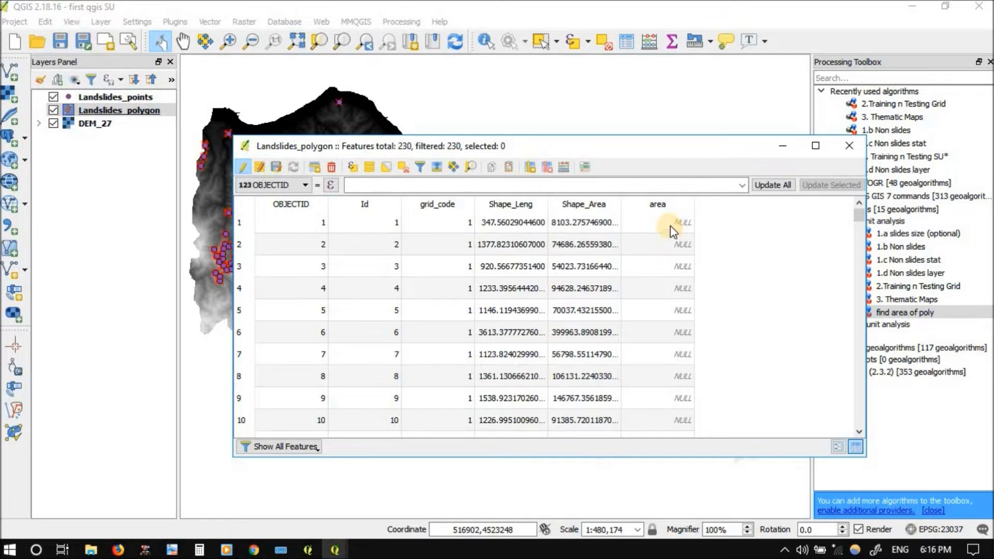
# Choose the area field as the one to update and build the expression $area from the Geometry functions.
pyautogui.click(278, 187)
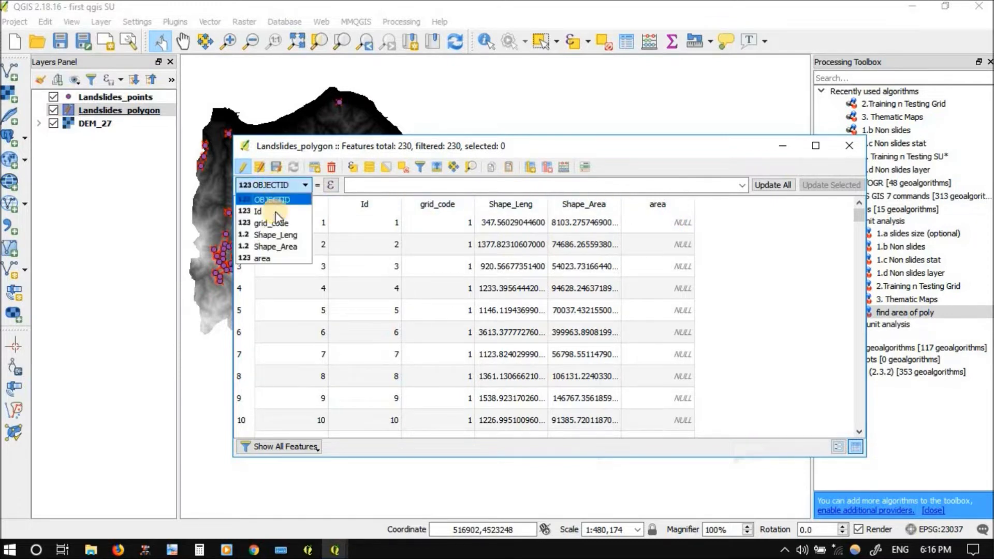
pyautogui.click(270, 258)
pyautogui.click(352, 187)
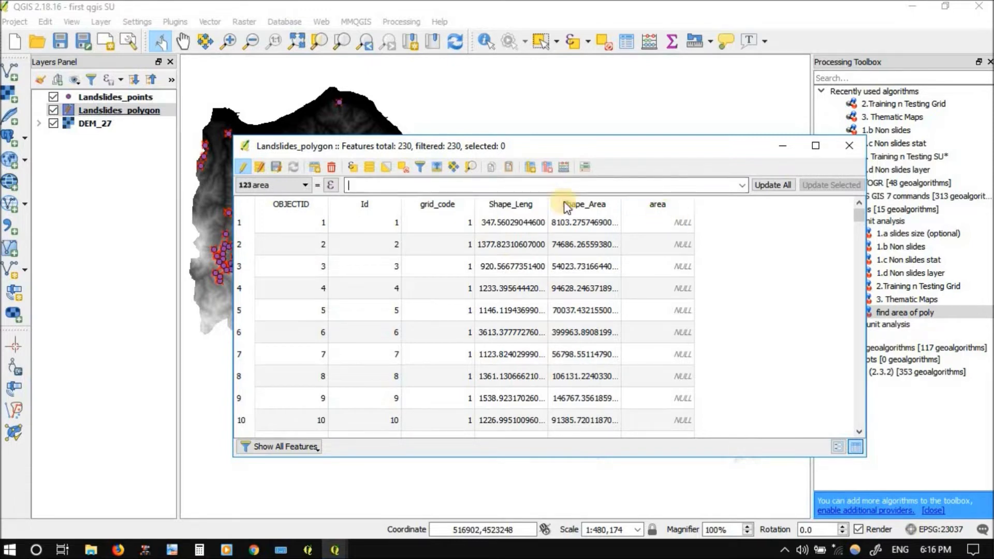
pyautogui.click(330, 186)
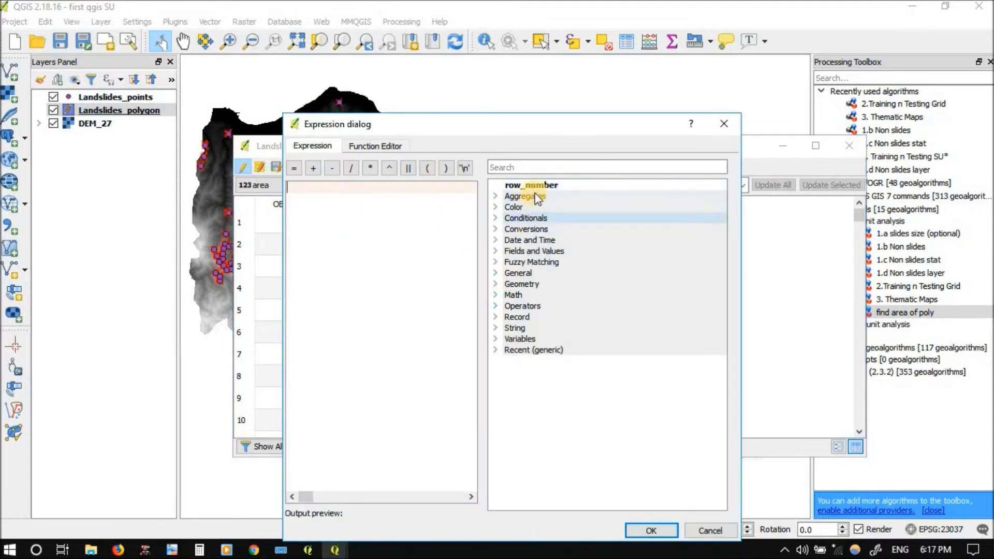
pyautogui.click(492, 166)
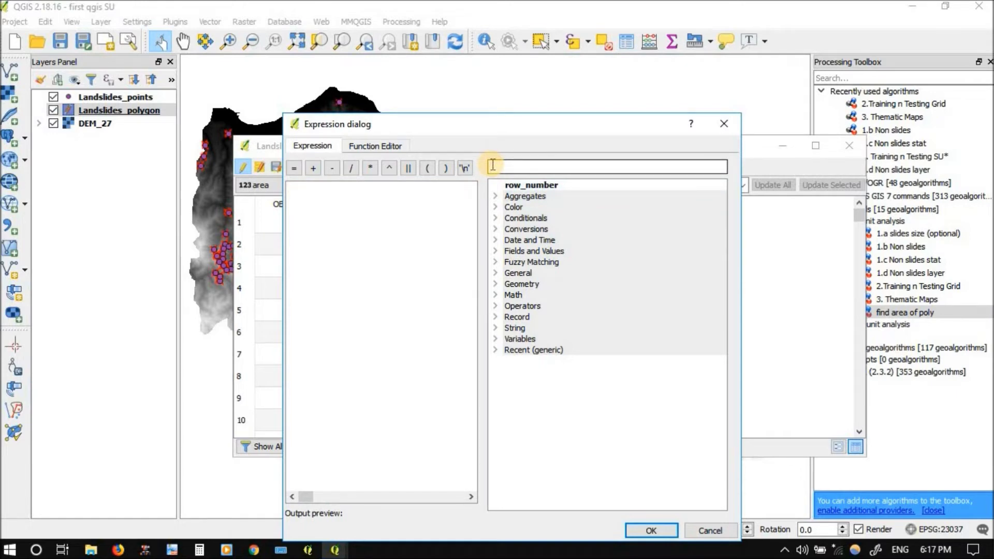
pyautogui.write('are')
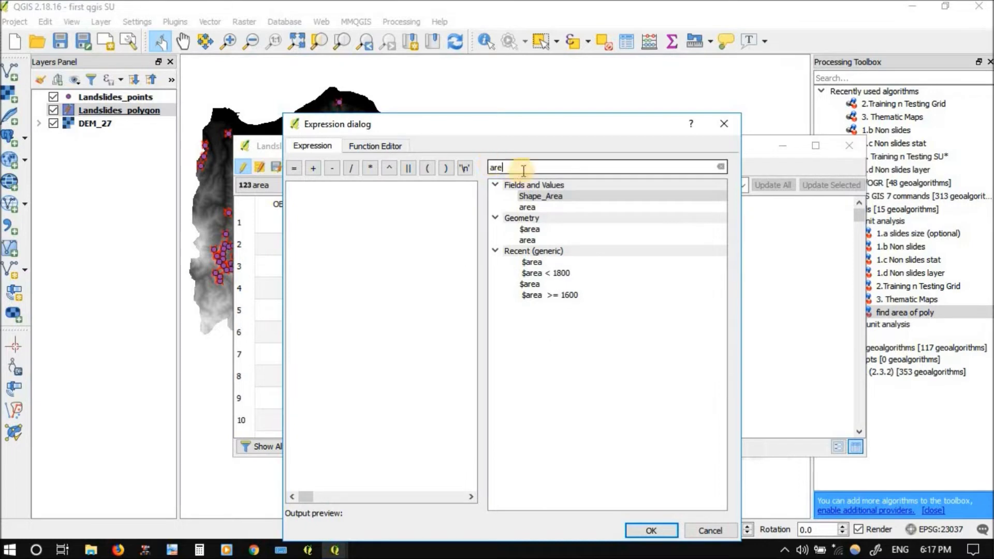
pyautogui.doubleClick(530, 232)
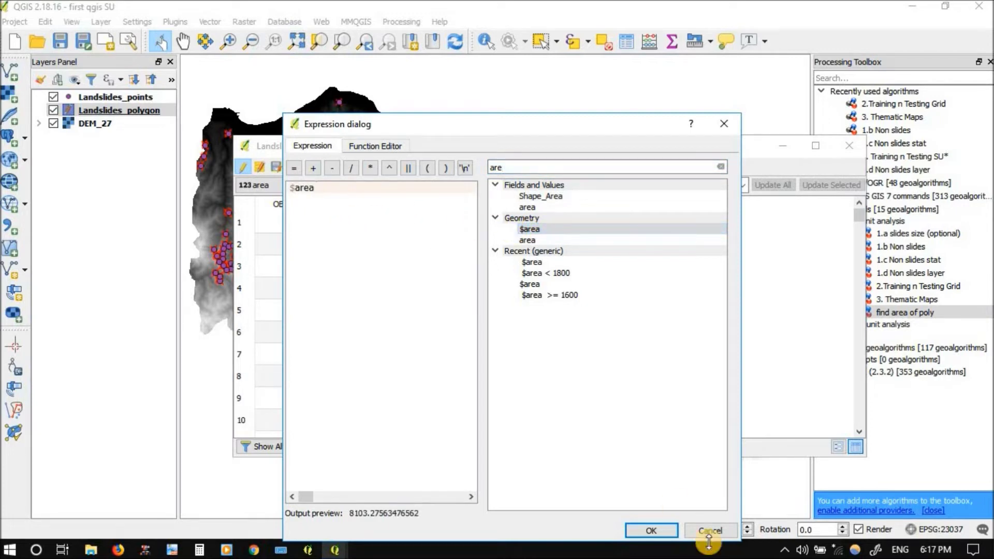
pyautogui.click(651, 530)
# Review the $area expression in the expression builder and leave it without changes.
pyautogui.click(351, 186)
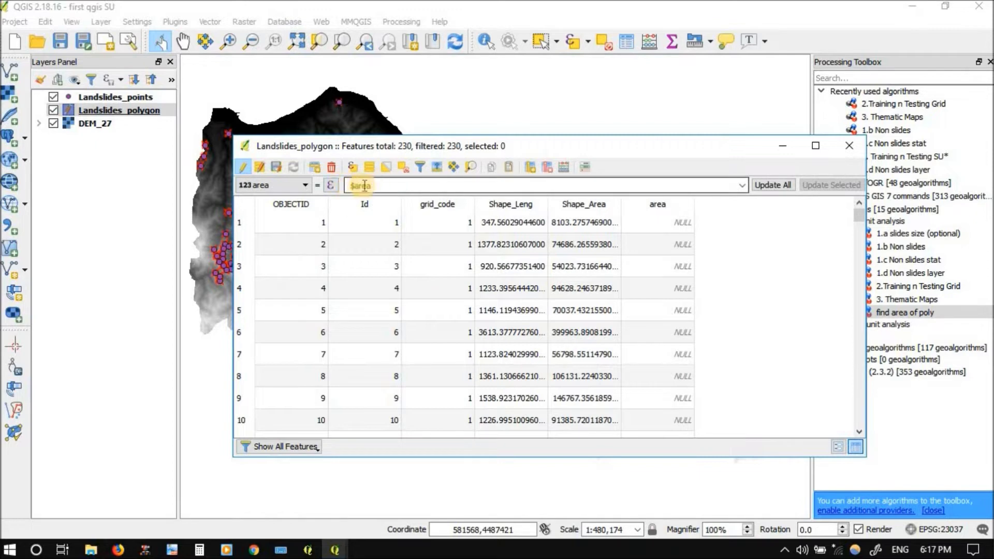
pyautogui.click(332, 186)
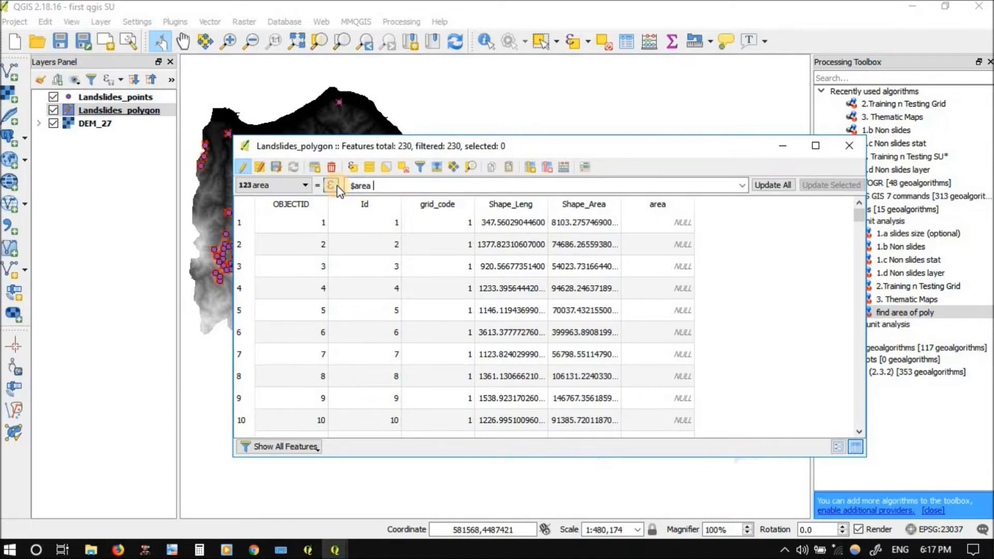
pyautogui.moveTo(317, 188); pyautogui.dragTo(287, 187)
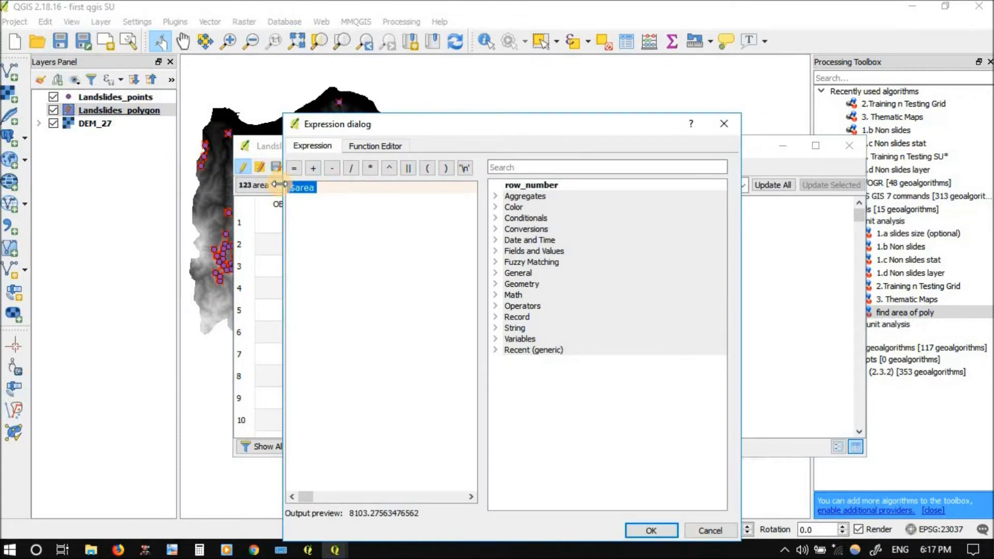
pyautogui.click(715, 530)
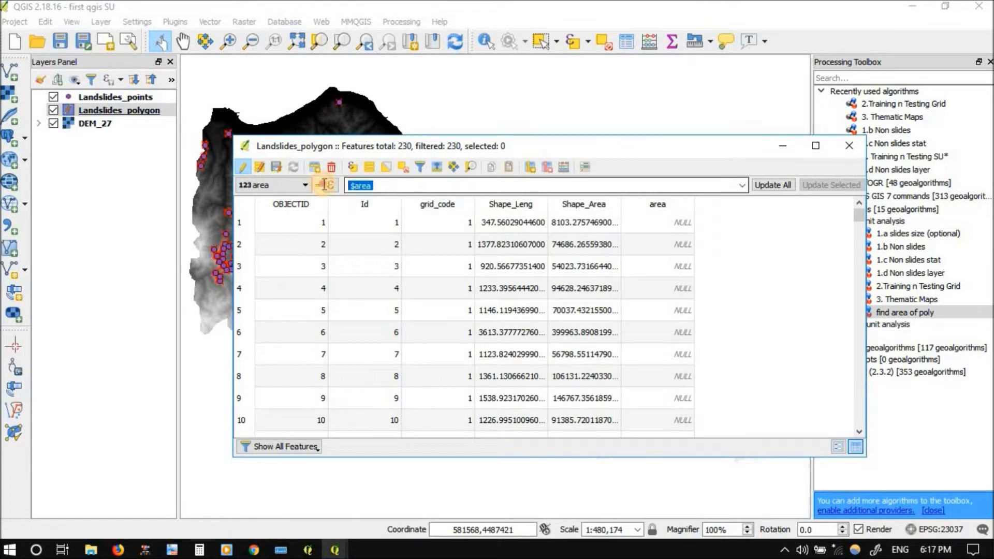
pyautogui.click(377, 190)
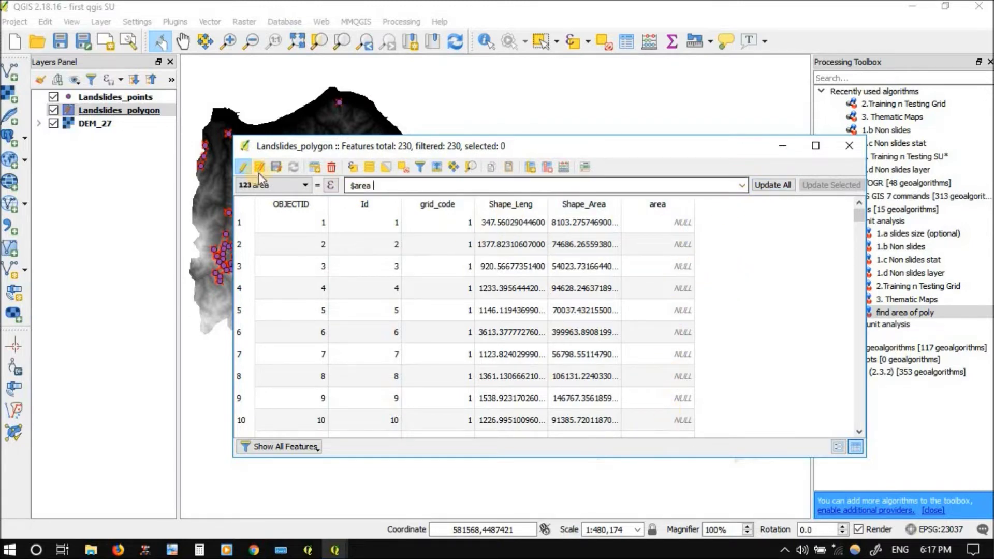
# Apply $area to the area field of all rows and end the editing session, saving the edits.
pyautogui.click(766, 187)
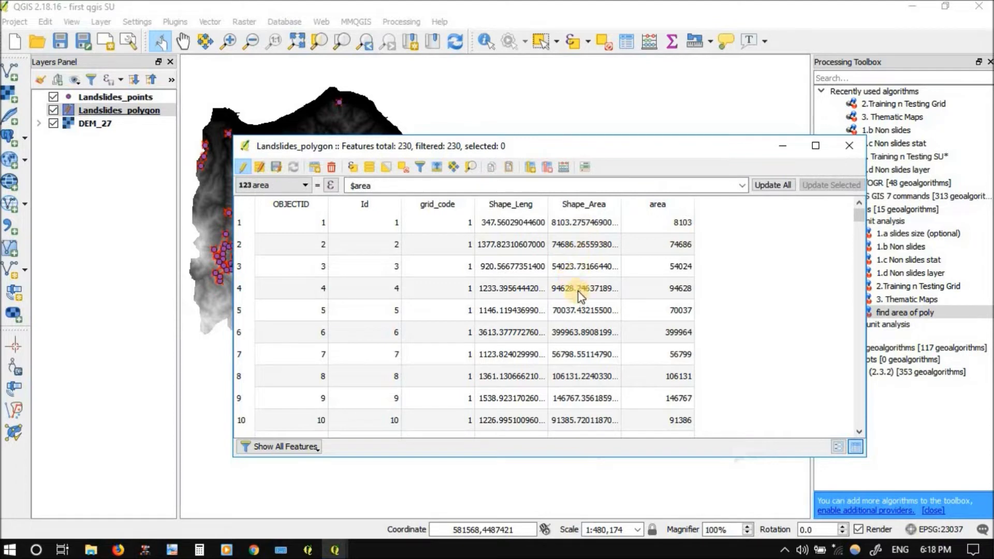
pyautogui.click(243, 167)
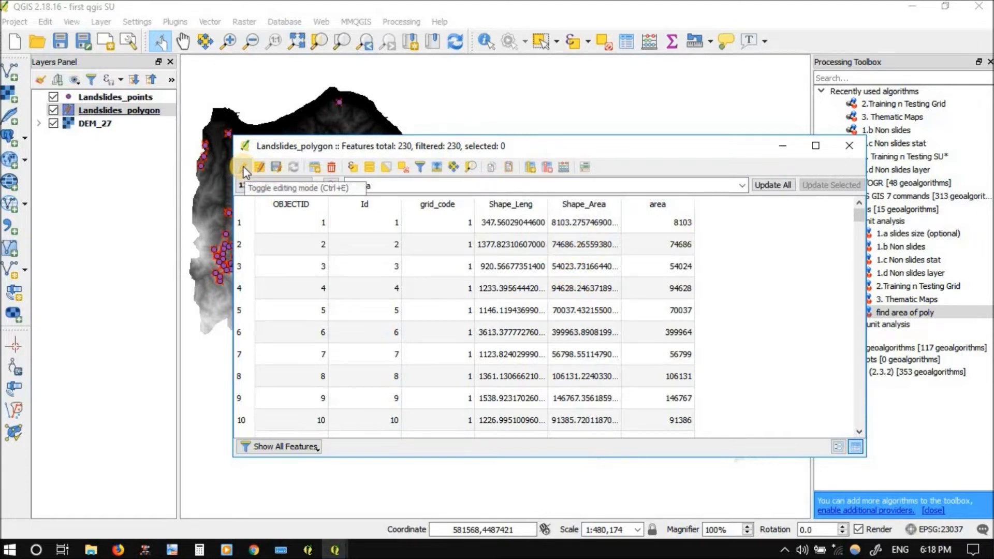
pyautogui.click(244, 170)
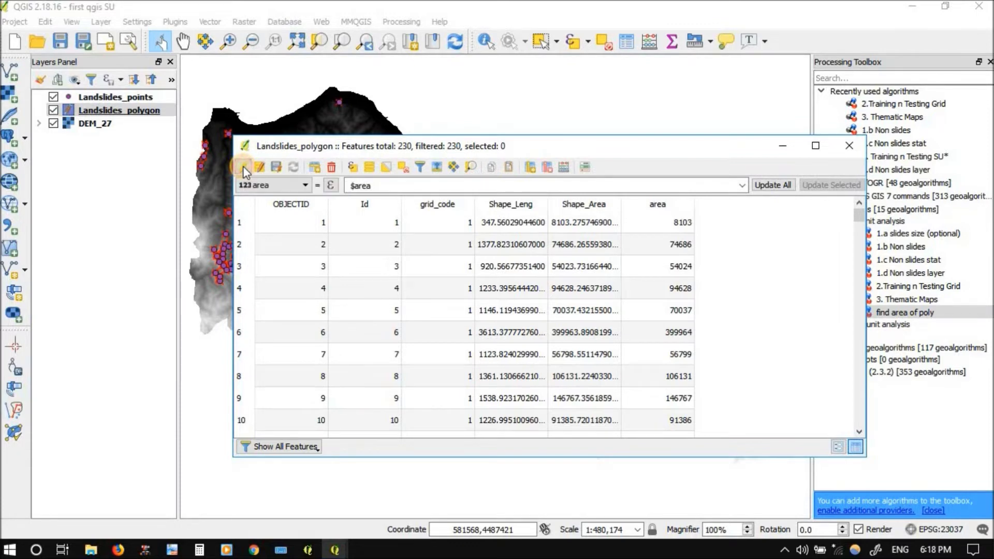
pyautogui.click(496, 286)
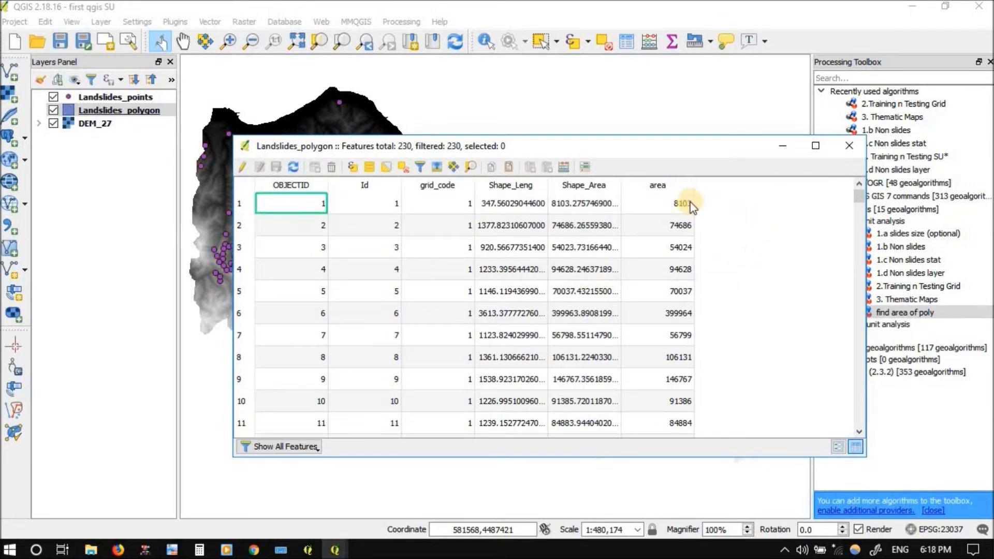
# Examine the calculated area of the first row, clear its selection and close the attribute table.
pyautogui.click(242, 204)
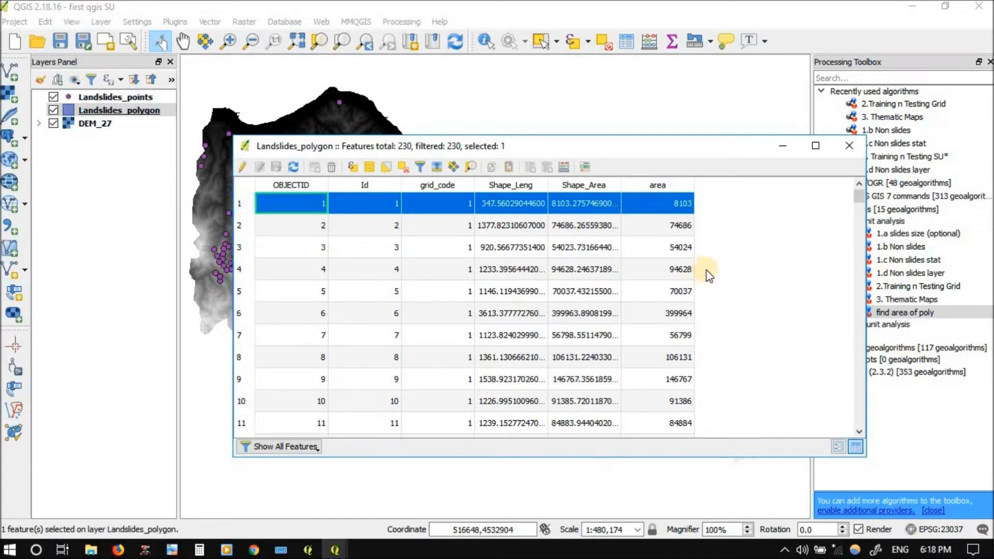
pyautogui.click(402, 169)
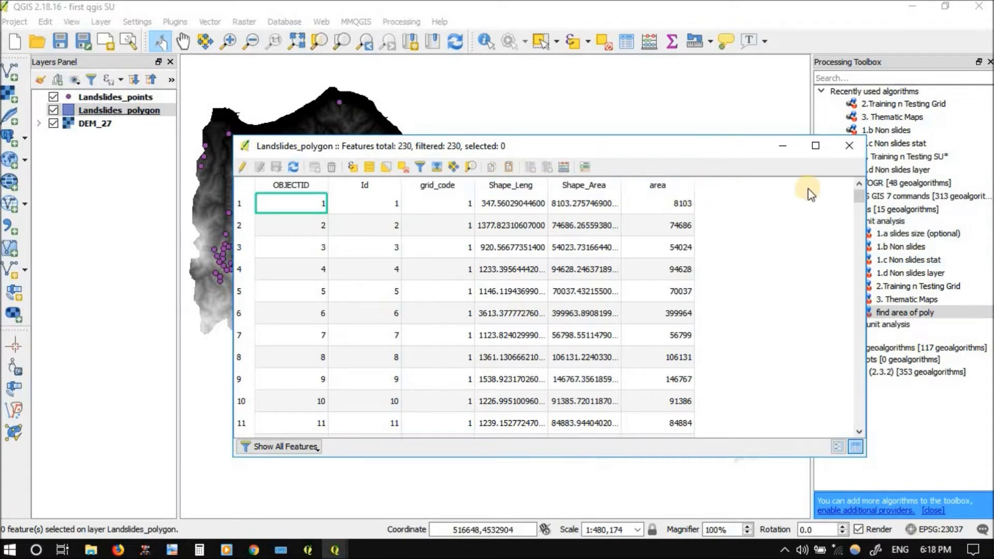
pyautogui.click(241, 167)
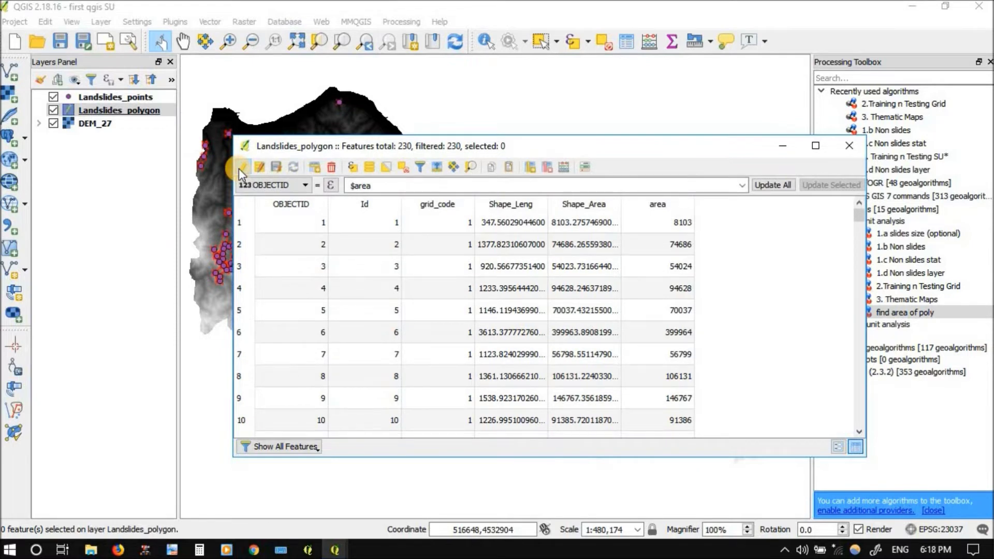
pyautogui.click(239, 168)
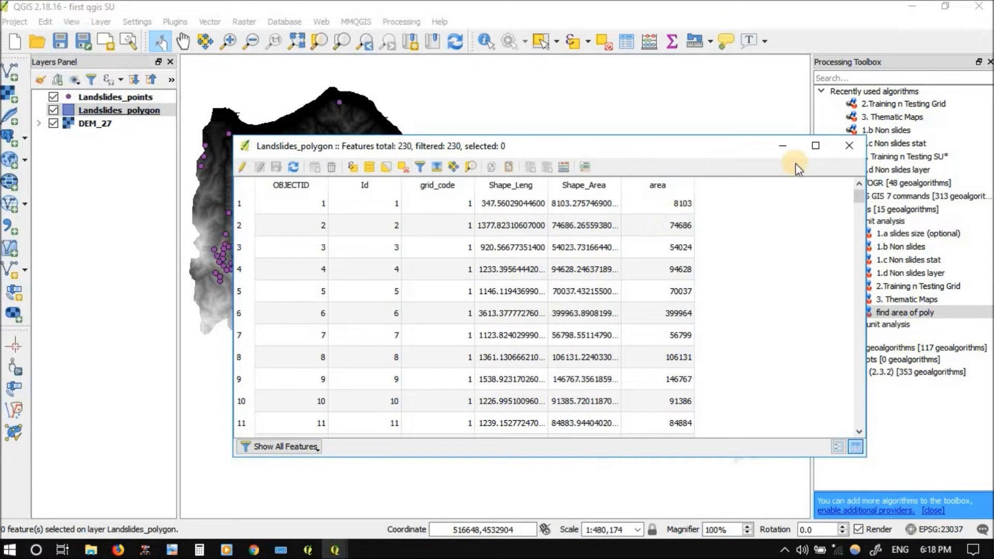
pyautogui.click(847, 146)
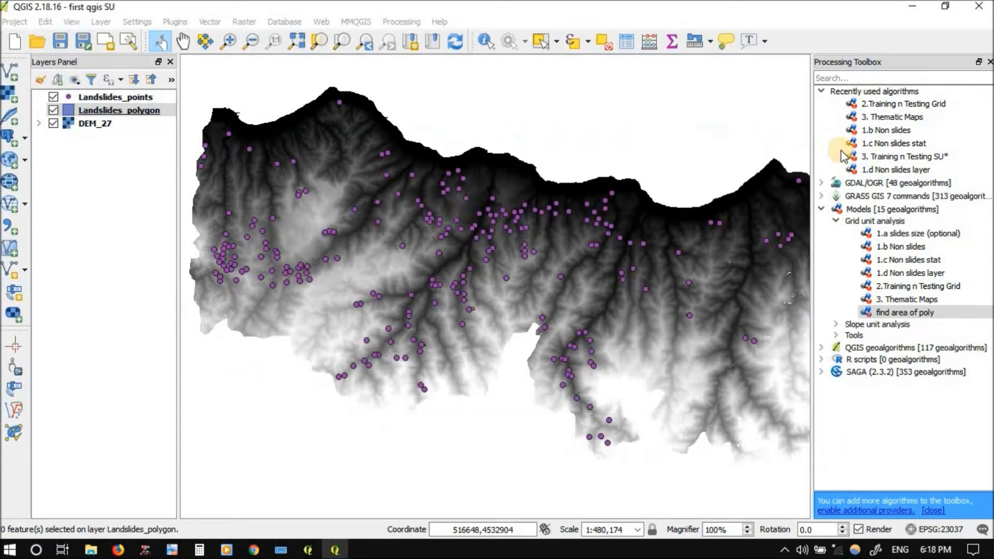
# Open the find area of poly model under Grid unit analysis for editing.
pyautogui.click(604, 43)
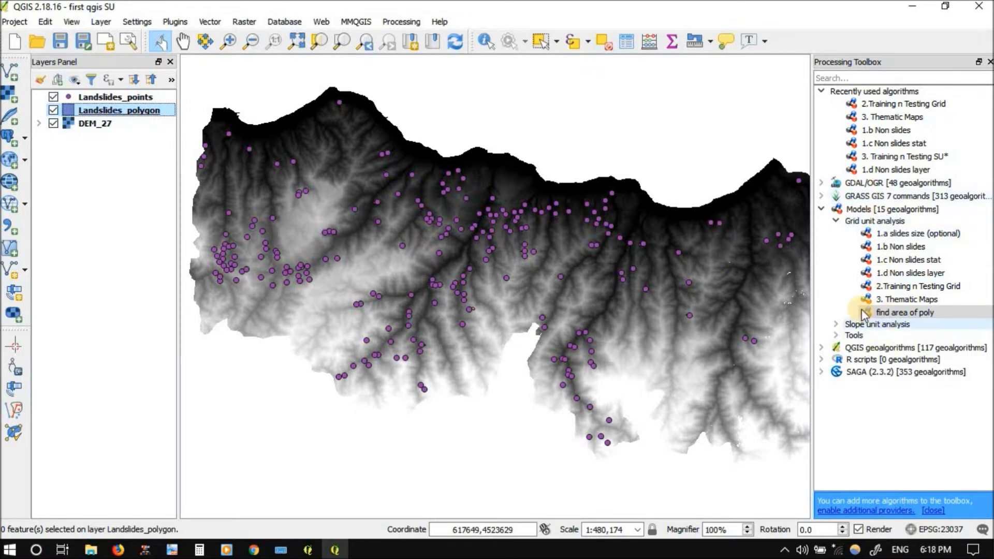
pyautogui.click(607, 47)
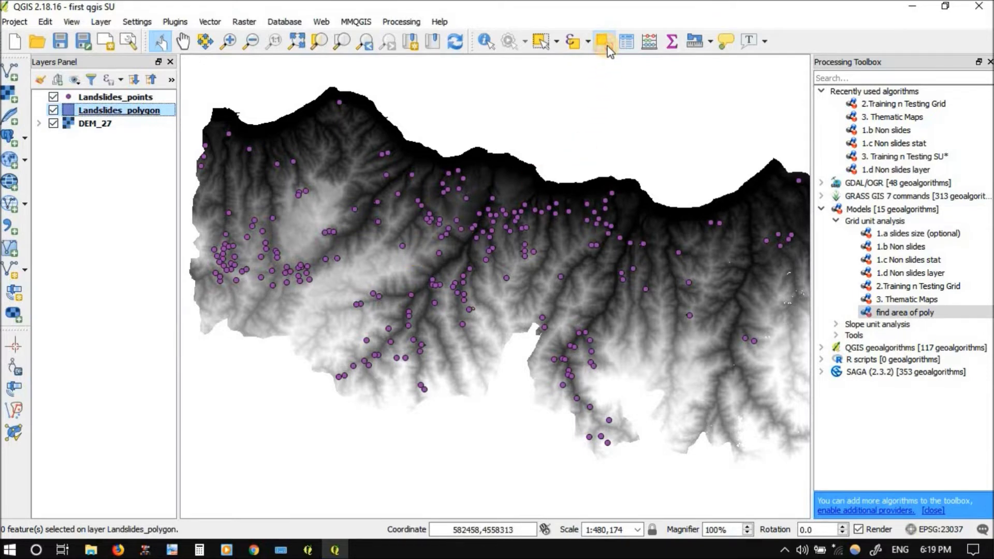
pyautogui.click(880, 313)
pyautogui.rightClick(880, 312)
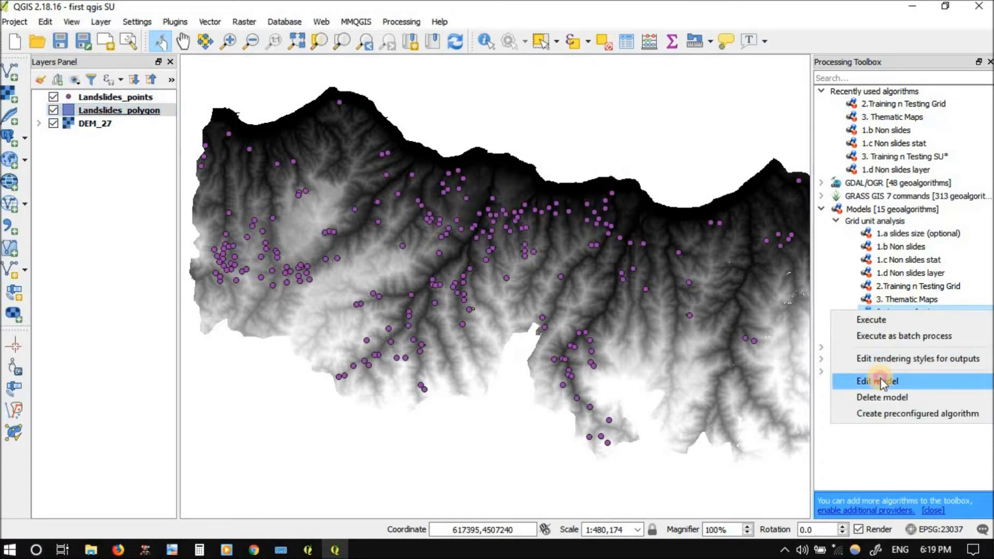
pyautogui.click(880, 381)
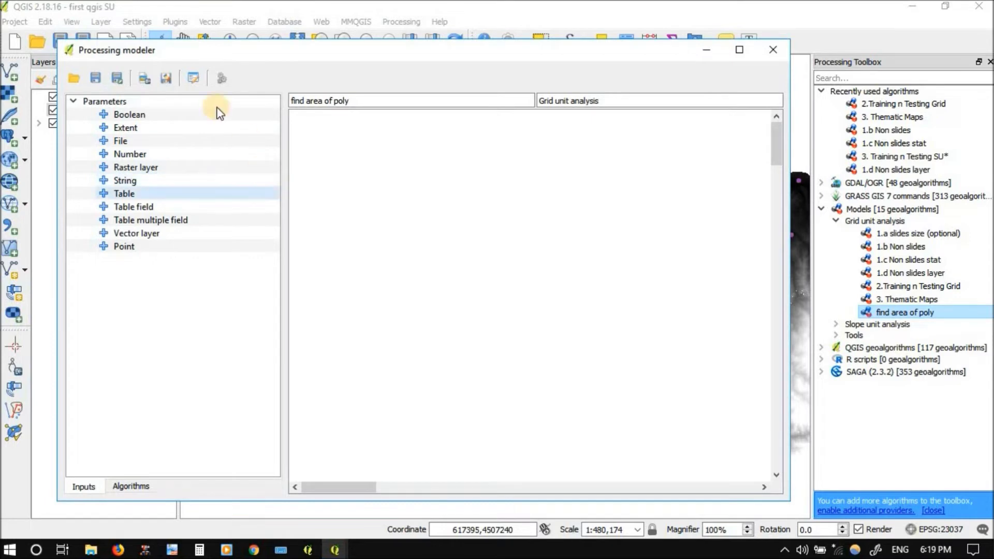
pyautogui.moveTo(191, 52); pyautogui.dragTo(327, 64)
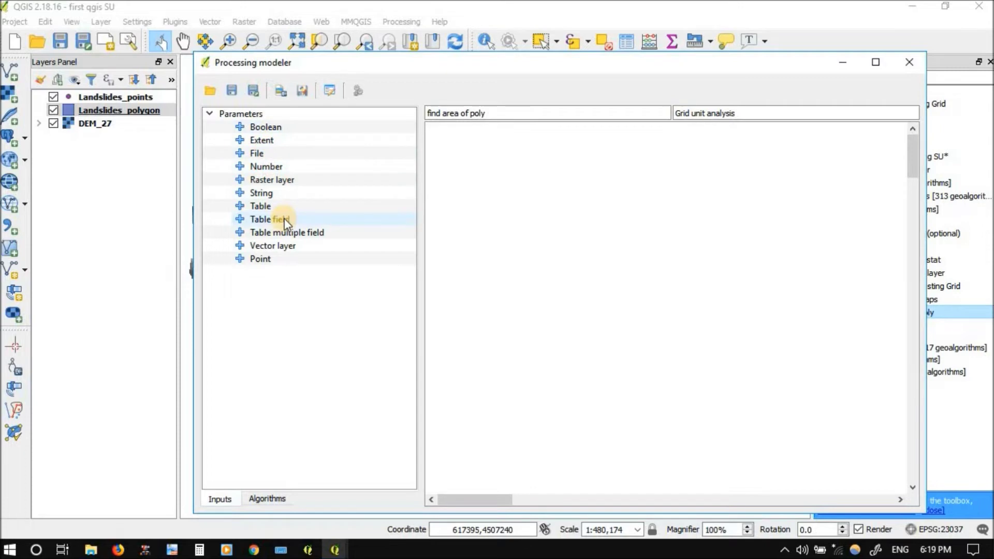
# Define a vector layer input named "My landslide polygon" with shape type Polygon in the model.
pyautogui.moveTo(274, 246); pyautogui.dragTo(580, 228)
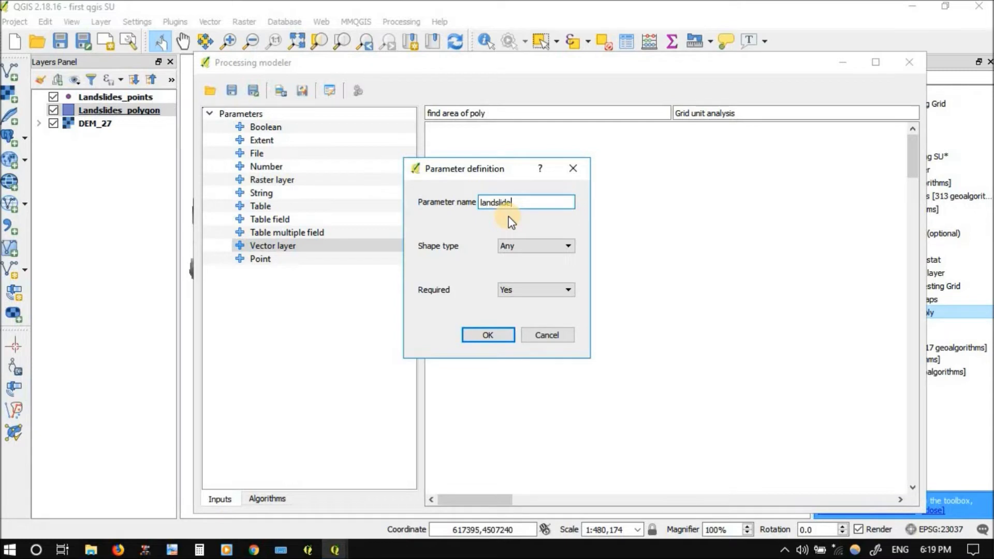
pyautogui.write('ygo')
pyautogui.press('Home')
pyautogui.write('My')
pyautogui.click(509, 248)
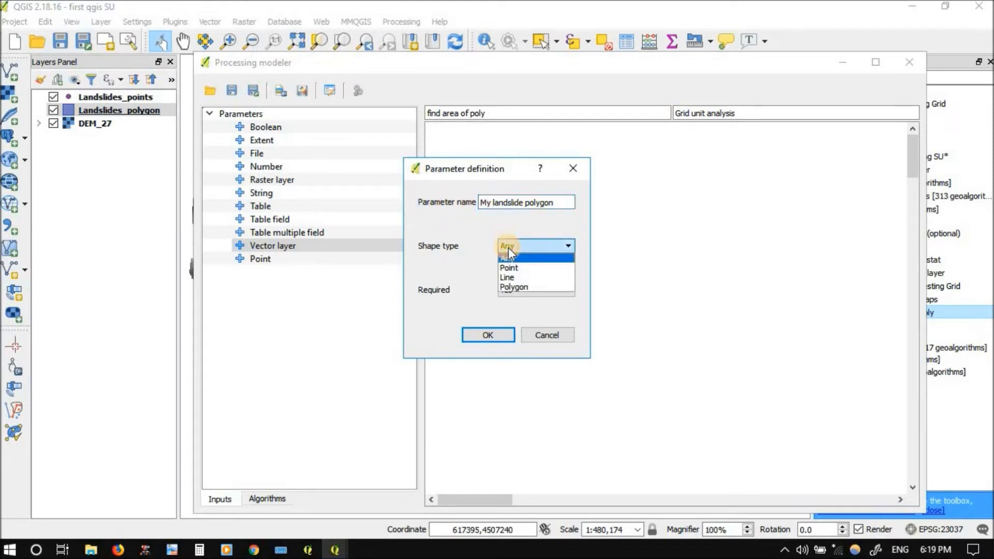
pyautogui.click(517, 288)
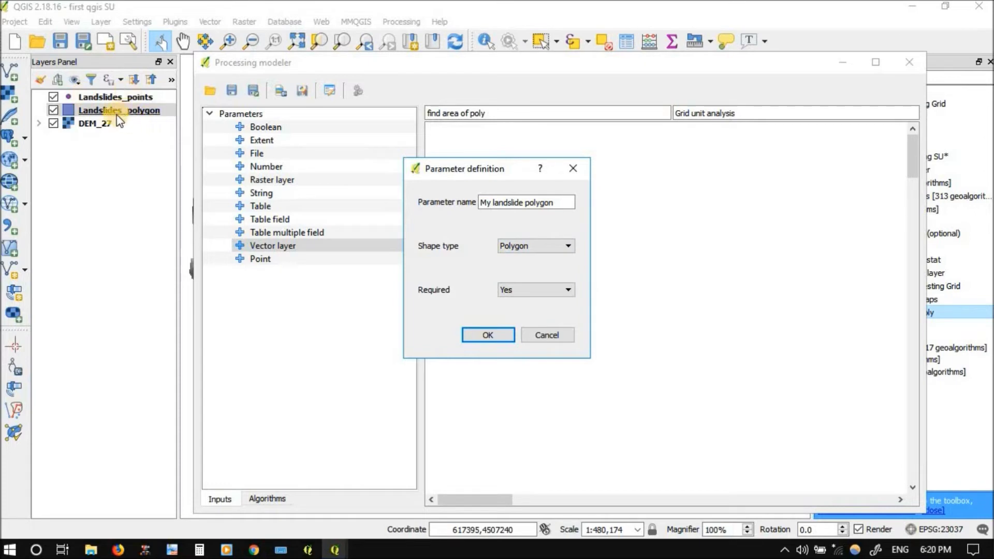
# Try shape type Any for the My landslide polygon input and set it back to Polygon.
pyautogui.click(508, 247)
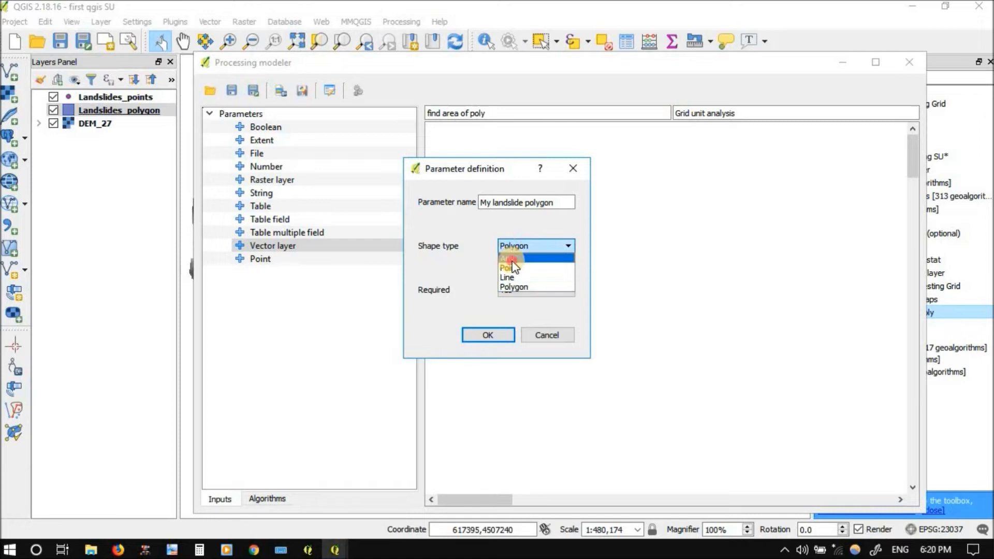
pyautogui.click(512, 259)
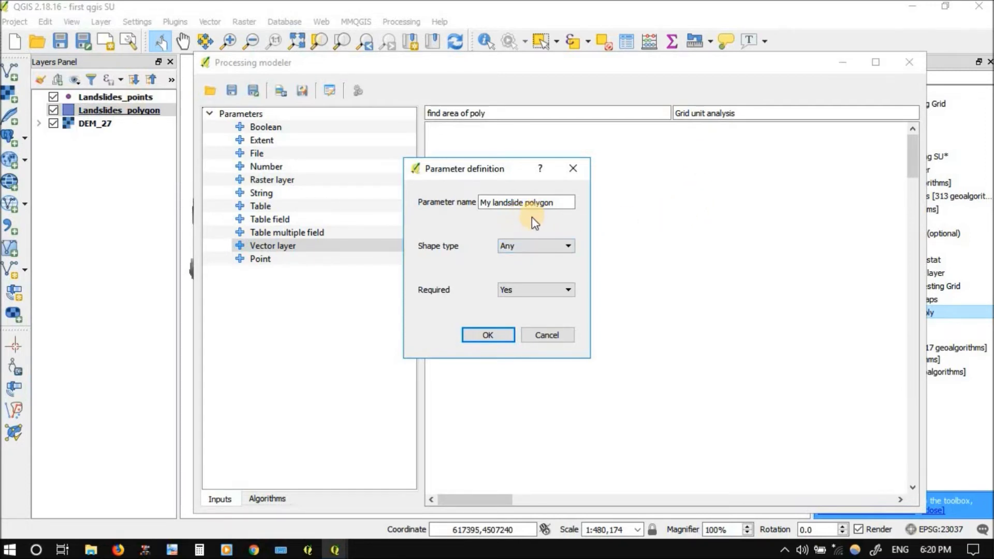
pyautogui.click(536, 251)
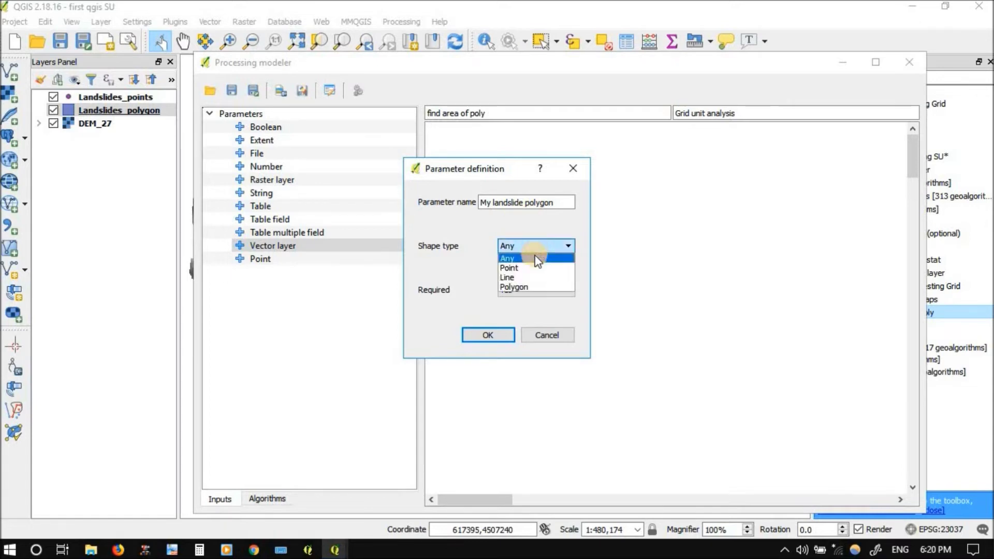
pyautogui.click(522, 286)
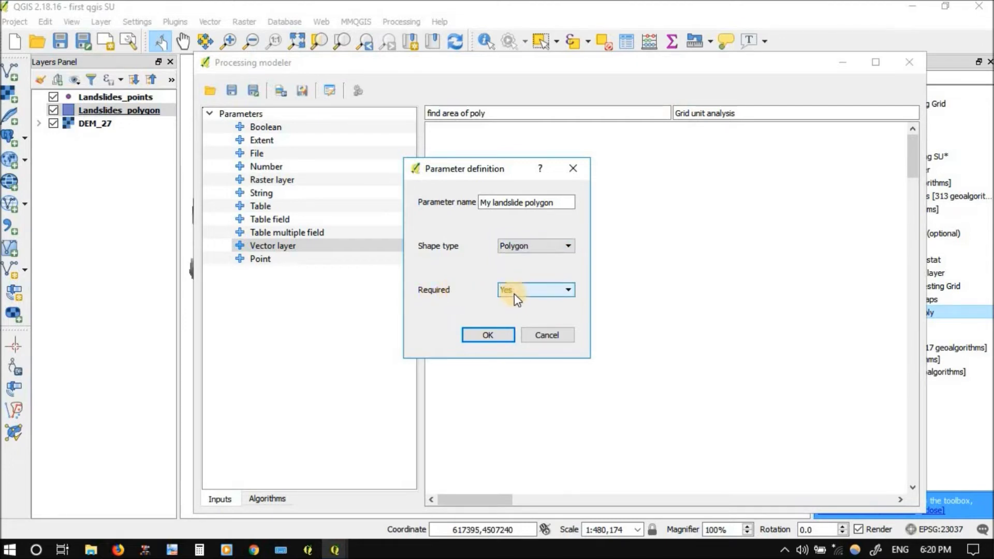
# Accept the required My landslide polygon input, place it near the canvas's upper-left corner and save the model.
pyautogui.click(493, 334)
pyautogui.moveTo(561, 233); pyautogui.dragTo(539, 165)
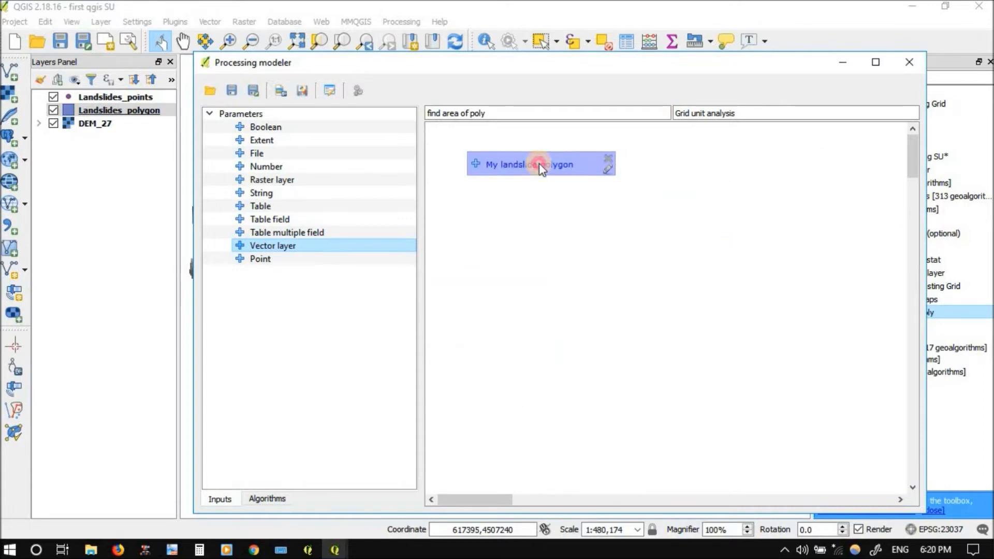
pyautogui.click(231, 91)
pyautogui.click(618, 312)
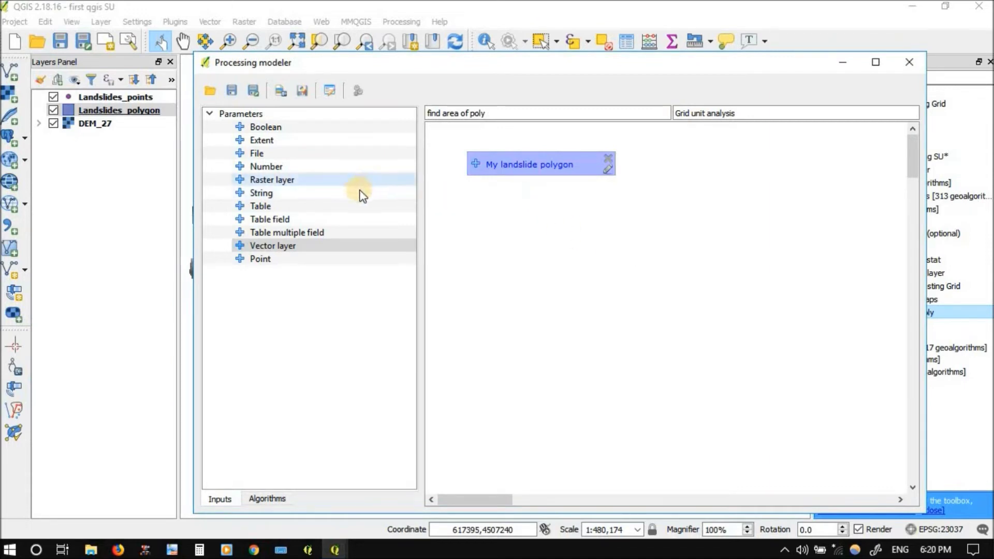
# Search the algorithms for calculator and add the QGIS Field calculator to the model below the My landslide polygon input.
pyautogui.click(267, 500)
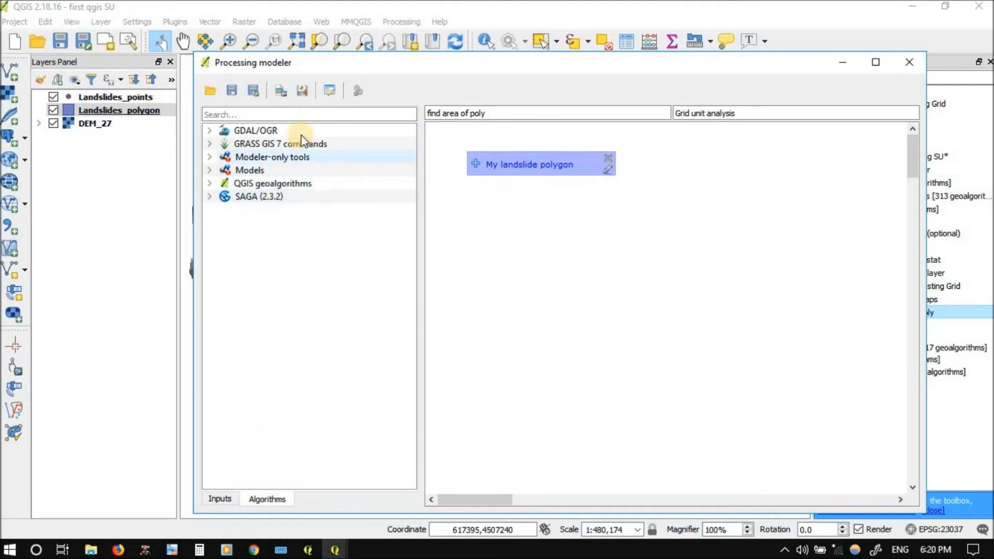
pyautogui.click(298, 115)
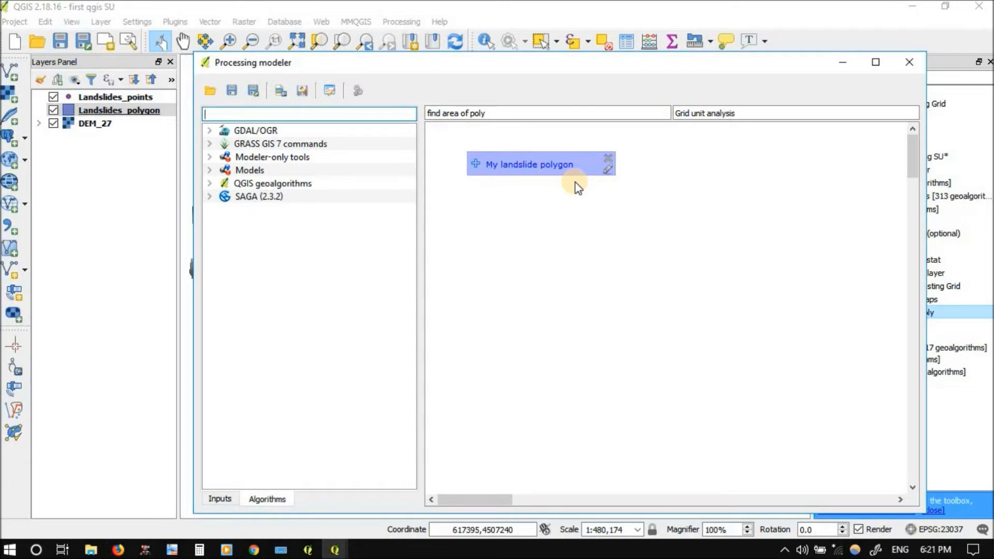
pyautogui.write('c')
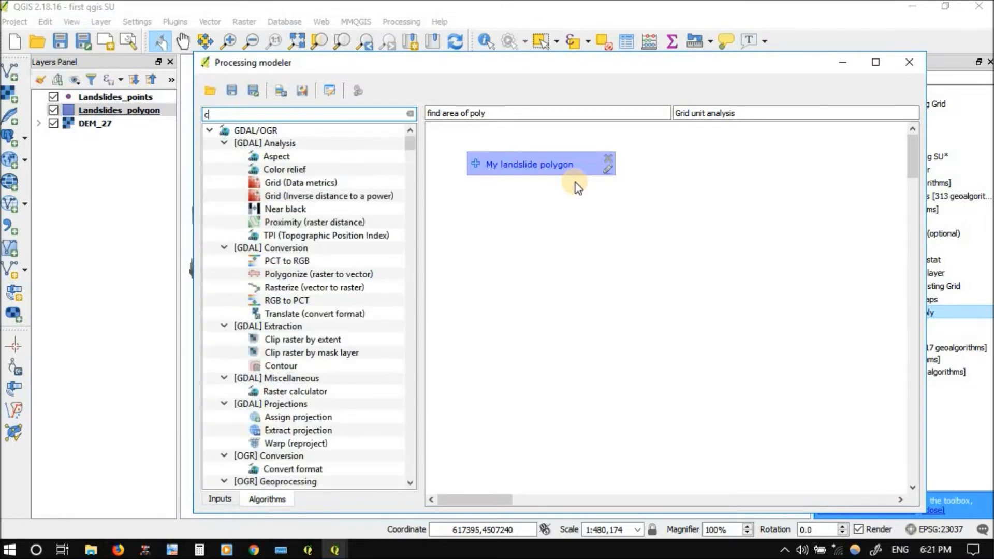
pyautogui.write('alcu')
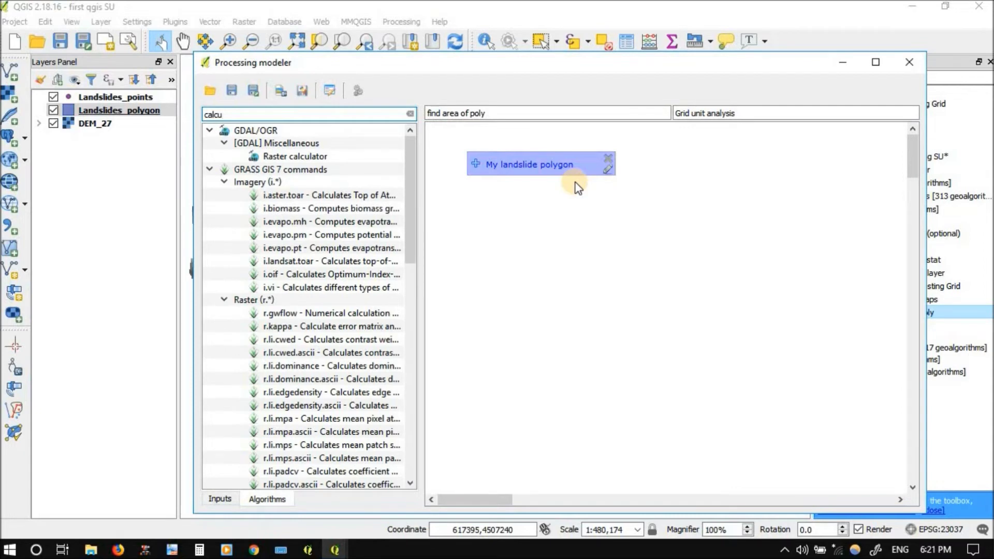
pyautogui.write('lator')
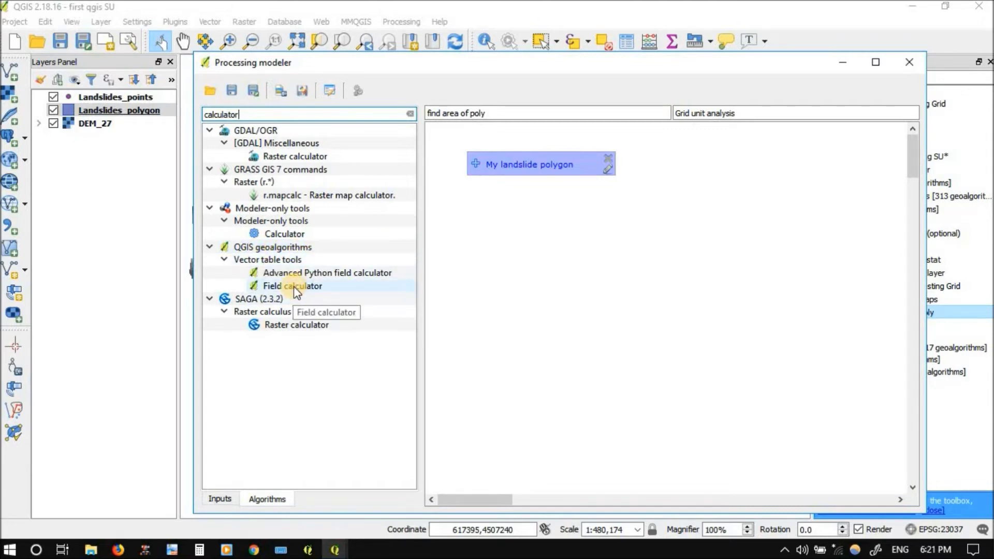
pyautogui.moveTo(295, 290); pyautogui.dragTo(649, 257)
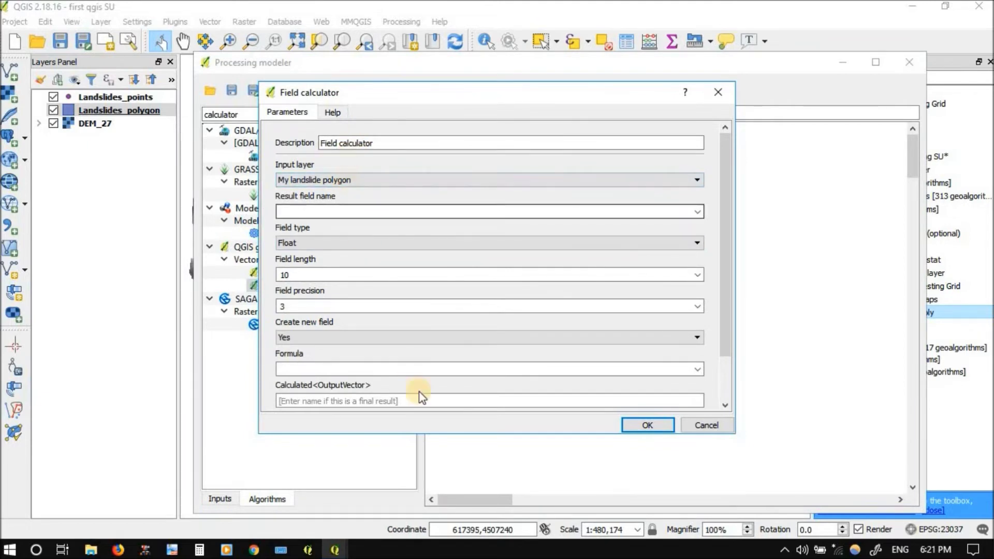
# Keep My landslide polygon as the Field calculator's input layer and name the result field tool area.
pyautogui.moveTo(723, 285); pyautogui.dragTo(712, 254)
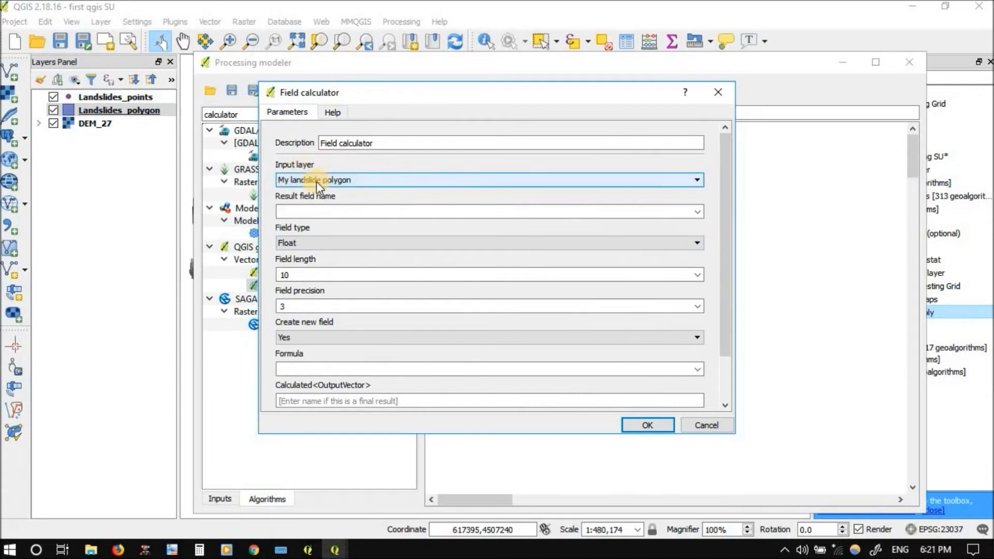
pyautogui.click(316, 181)
pyautogui.click(316, 182)
pyautogui.click(316, 181)
pyautogui.click(316, 182)
pyautogui.click(322, 209)
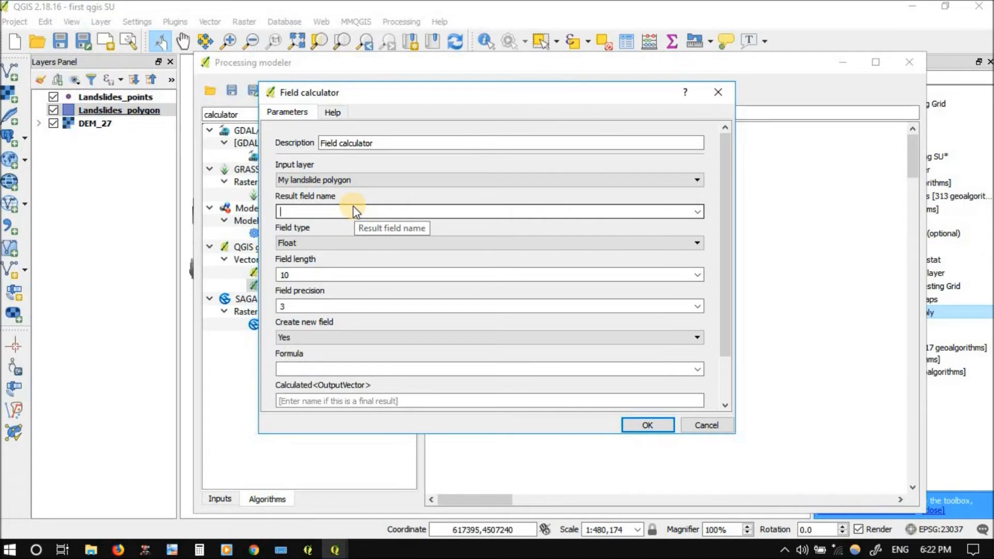
pyautogui.write('tool area')
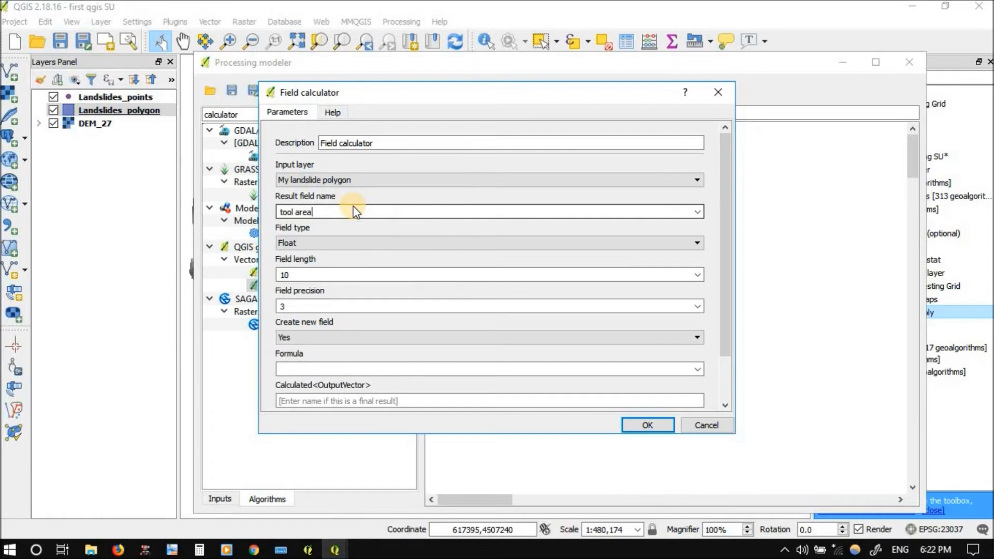
# Review the available field types for the tool area result field, keeping Float.
pyautogui.click(318, 246)
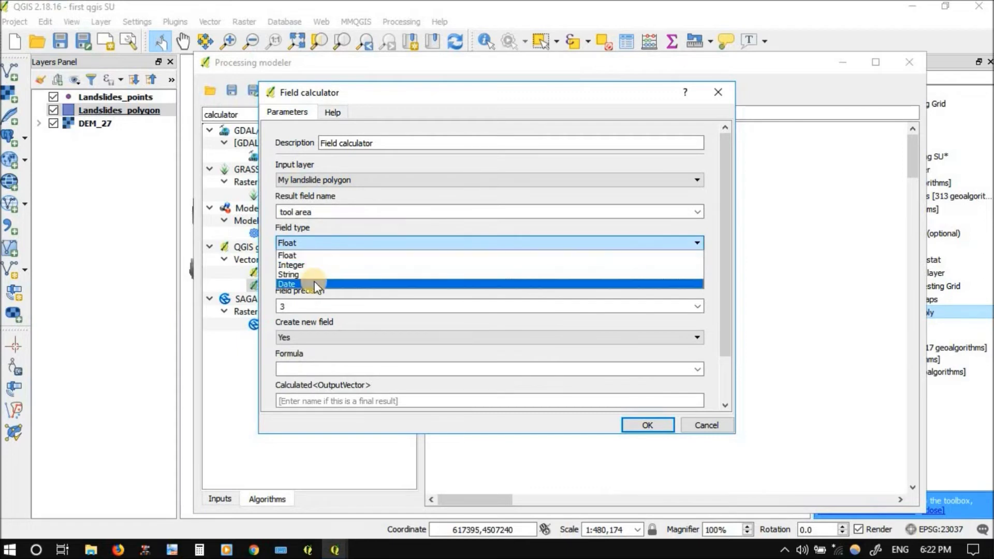
pyautogui.click(315, 247)
pyautogui.click(315, 247)
pyautogui.click(318, 251)
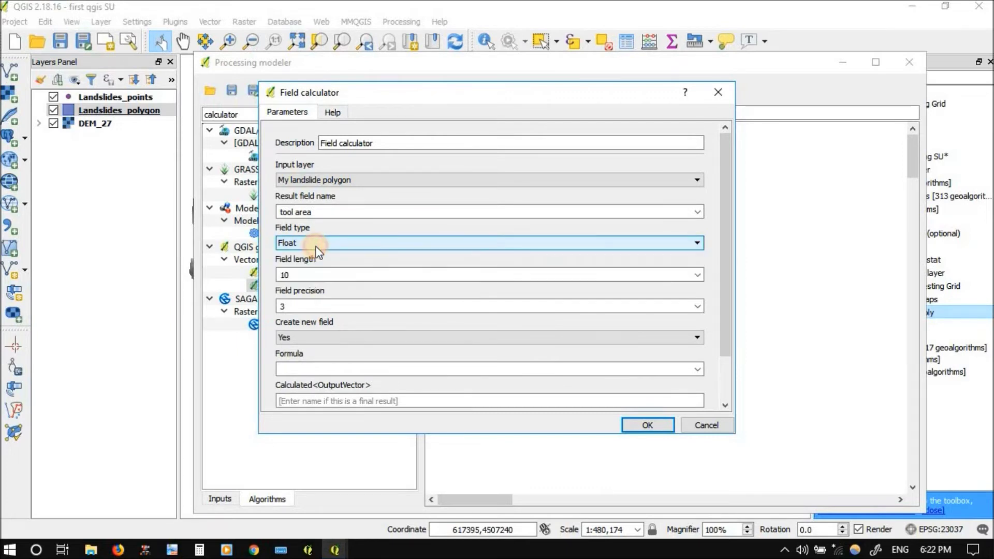
pyautogui.click(317, 248)
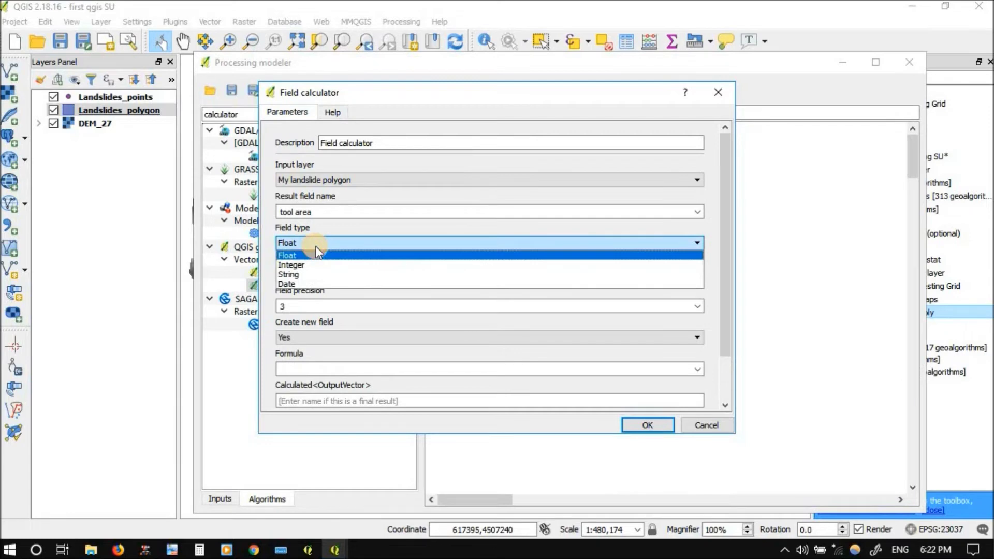
pyautogui.click(316, 244)
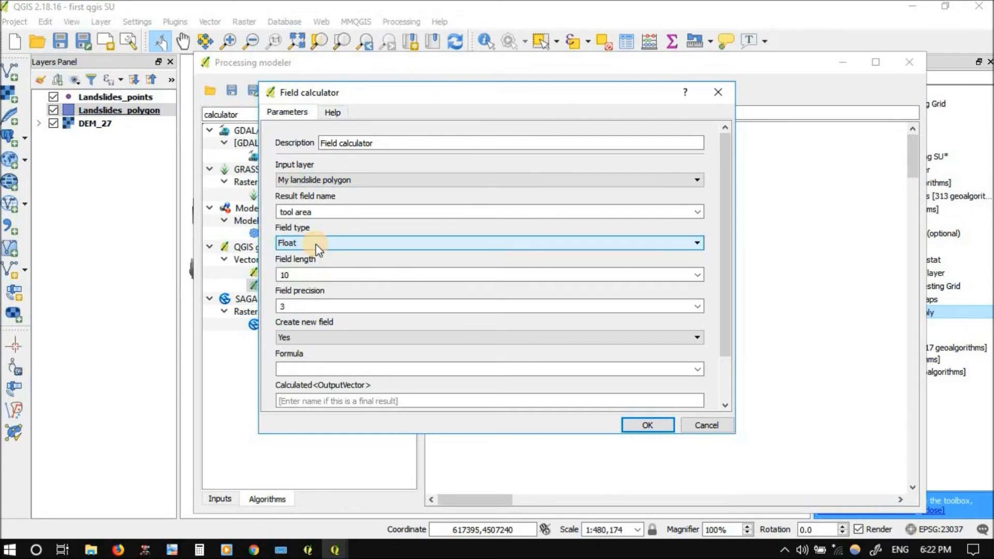
pyautogui.click(316, 275)
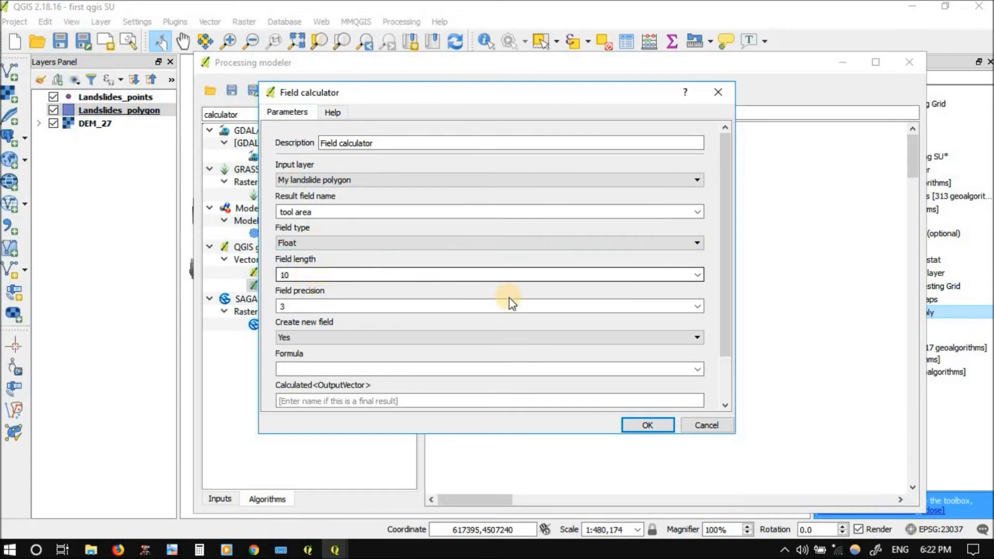
# Enter the formula $area, name the calculated output landslides poly Area and accept the Field calculator settings.
pyautogui.scroll(-2, 725, 321)
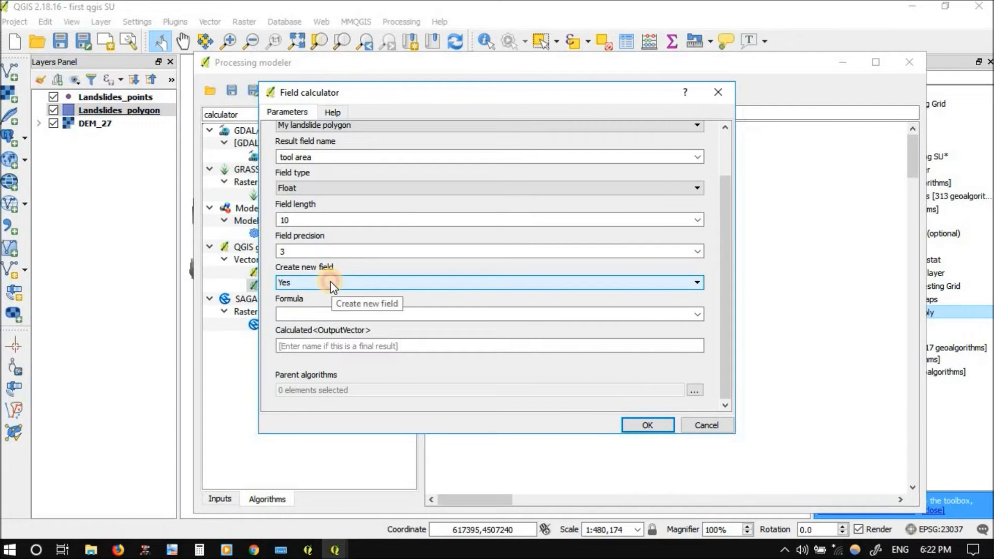
pyautogui.click(333, 315)
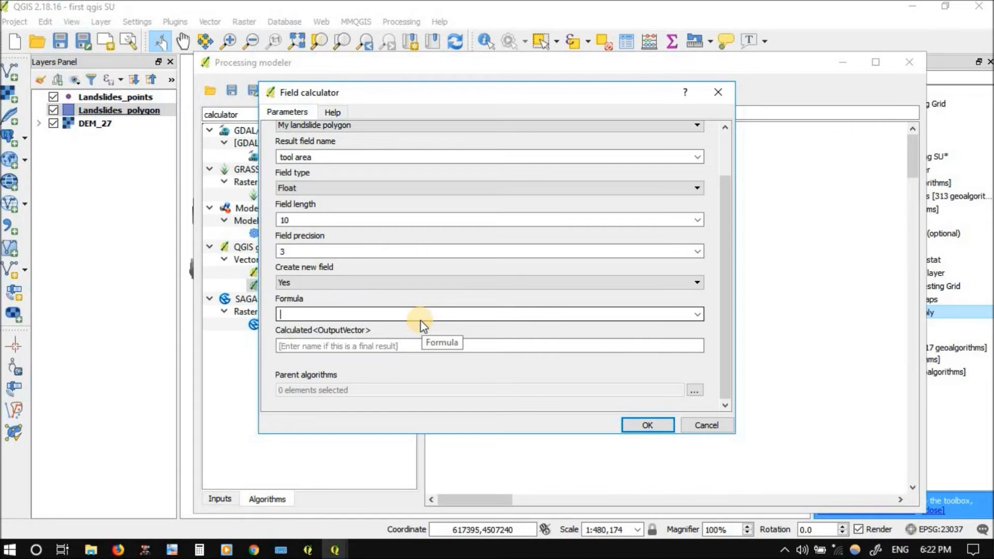
pyautogui.write('$area')
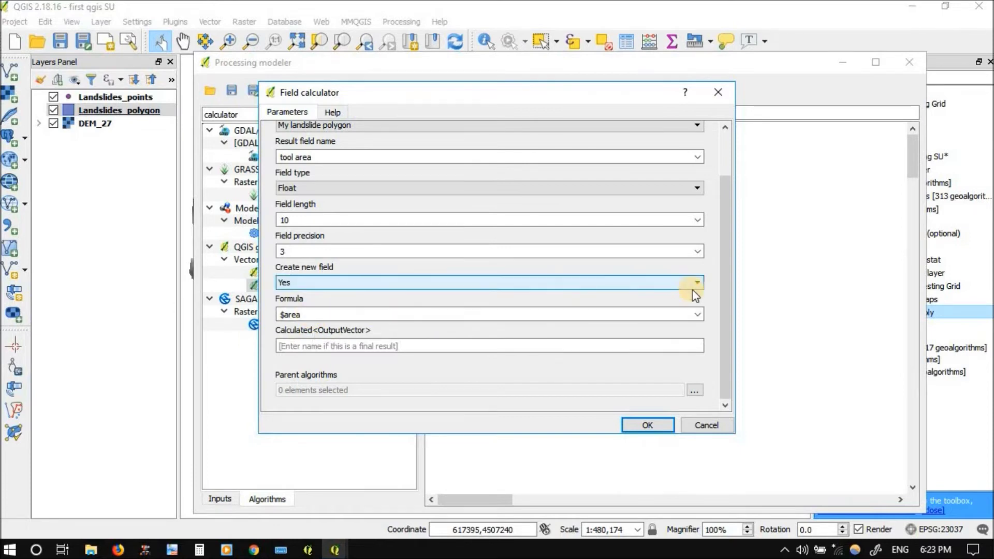
pyautogui.click(306, 347)
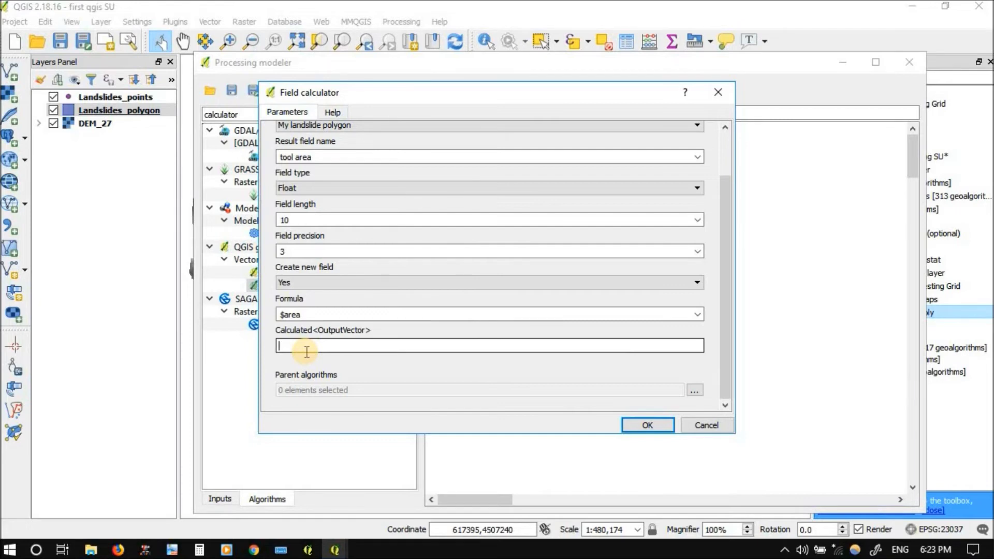
pyautogui.write('landslides poly')
pyautogui.write('Area')
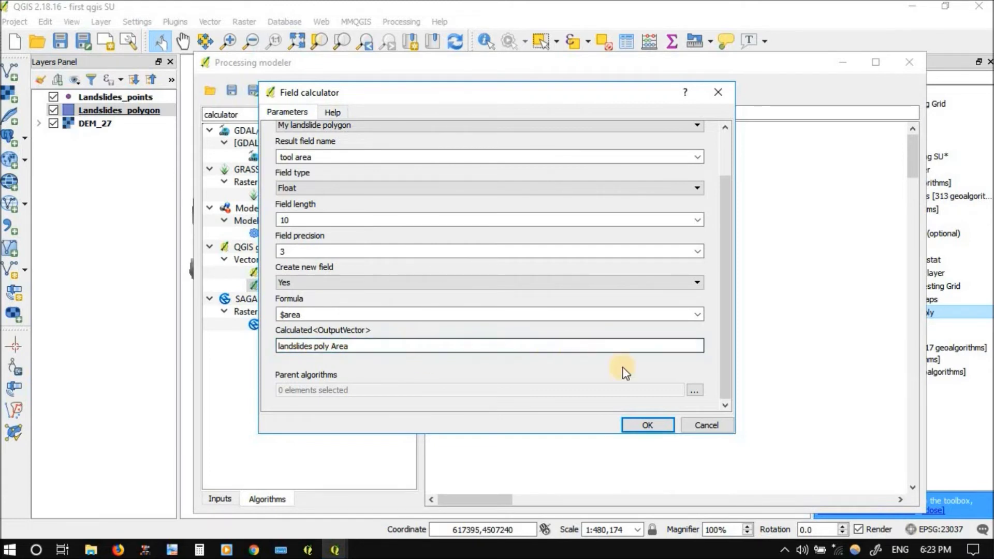
pyautogui.click(638, 422)
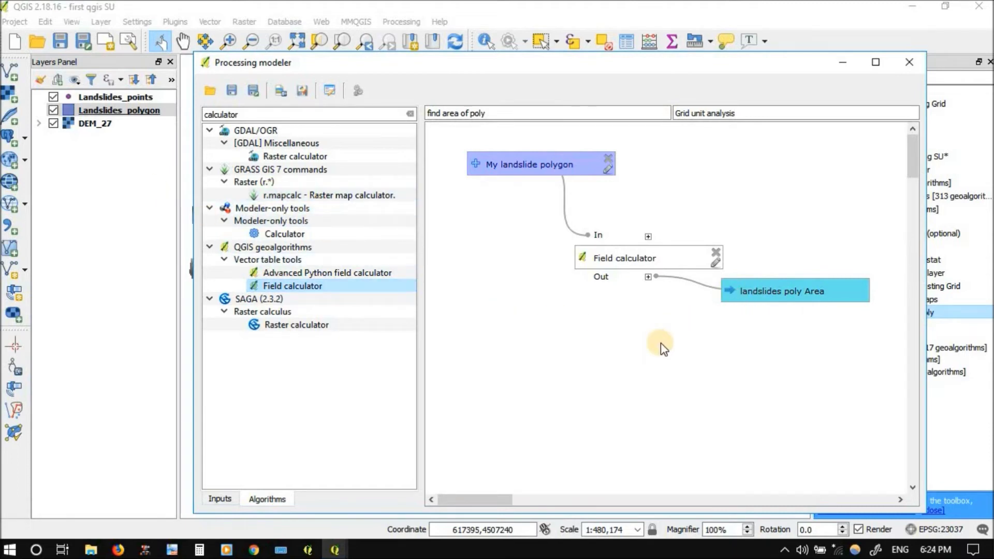
# Reopen the Field calculator for editing and clear its calculated output name to remove the final output from the model.
pyautogui.click(713, 266)
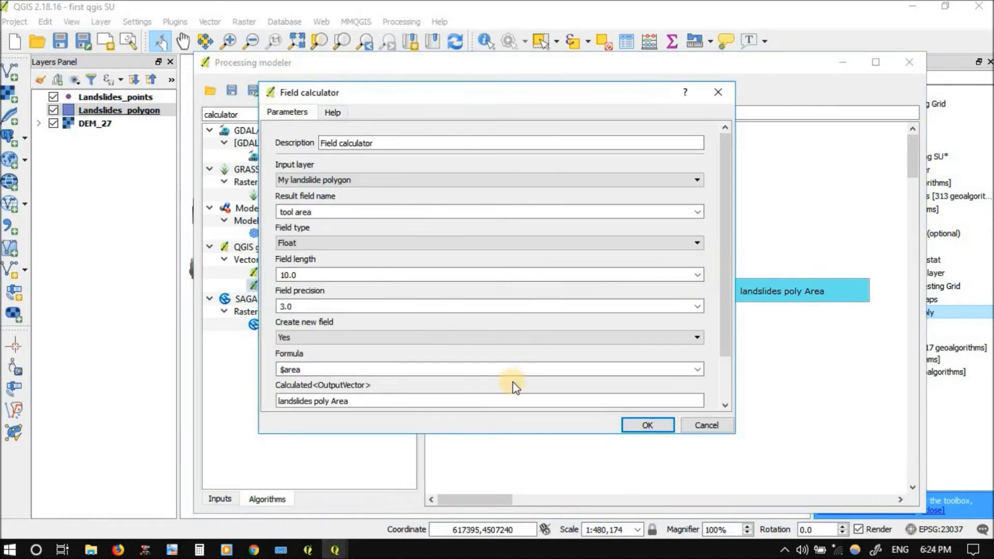
pyautogui.moveTo(373, 404); pyautogui.dragTo(222, 402)
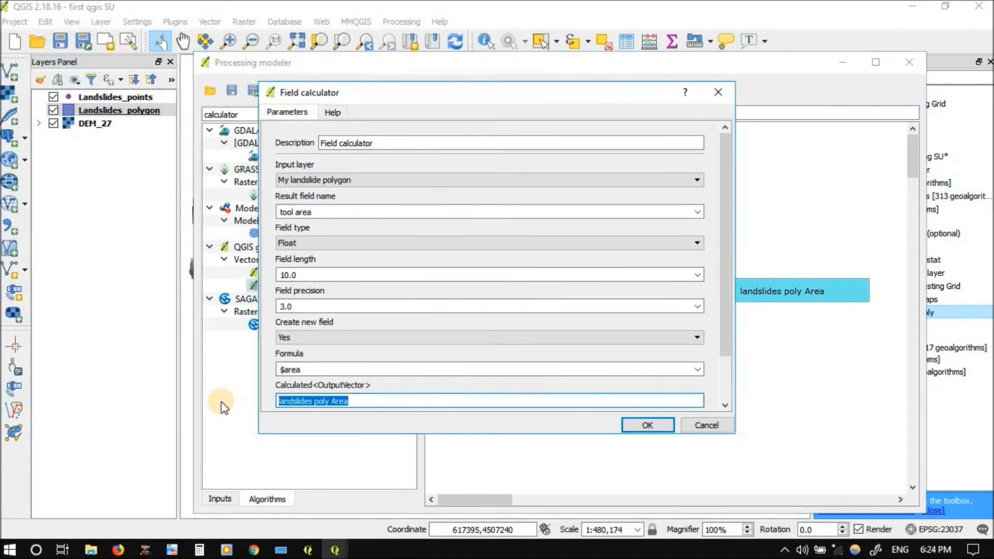
pyautogui.press('BackSpace')
pyautogui.click(661, 421)
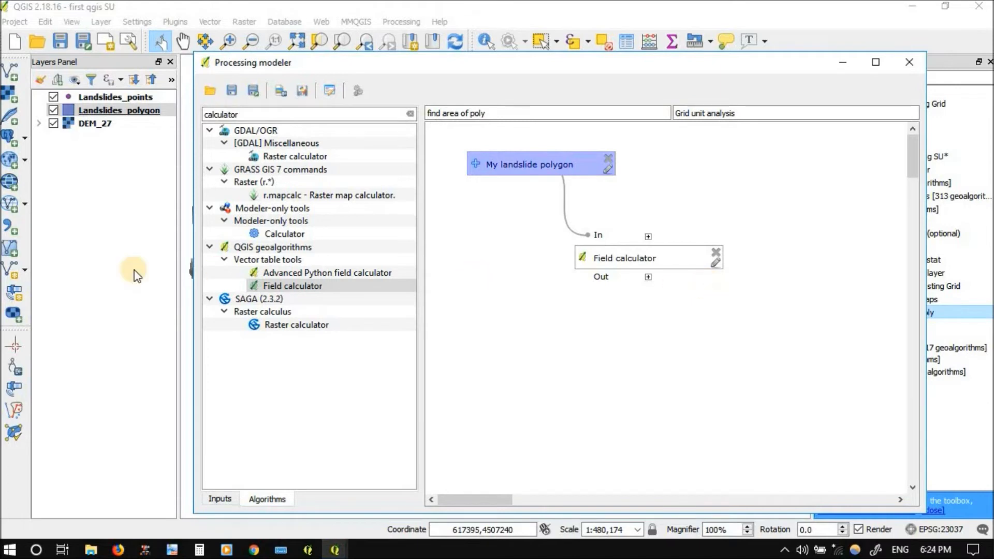
# Enter landslides poly Area again as the Field calculator's calculated output name and save the model.
pyautogui.click(647, 279)
pyautogui.click(714, 263)
pyautogui.click(706, 425)
pyautogui.rightClick(632, 256)
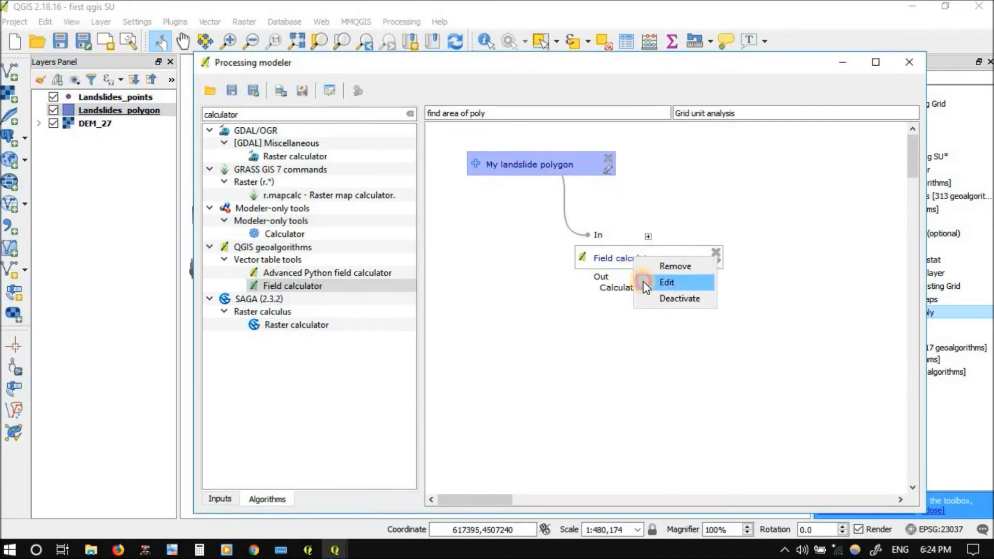
pyautogui.click(643, 282)
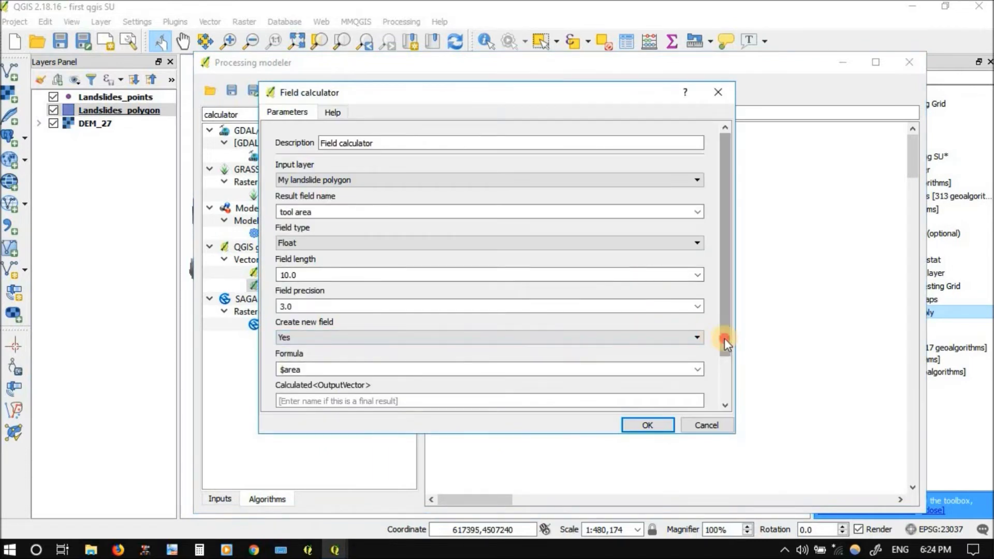
pyautogui.scroll(-1, 721, 337)
pyautogui.click(311, 366)
pyautogui.write('landslides poly Area')
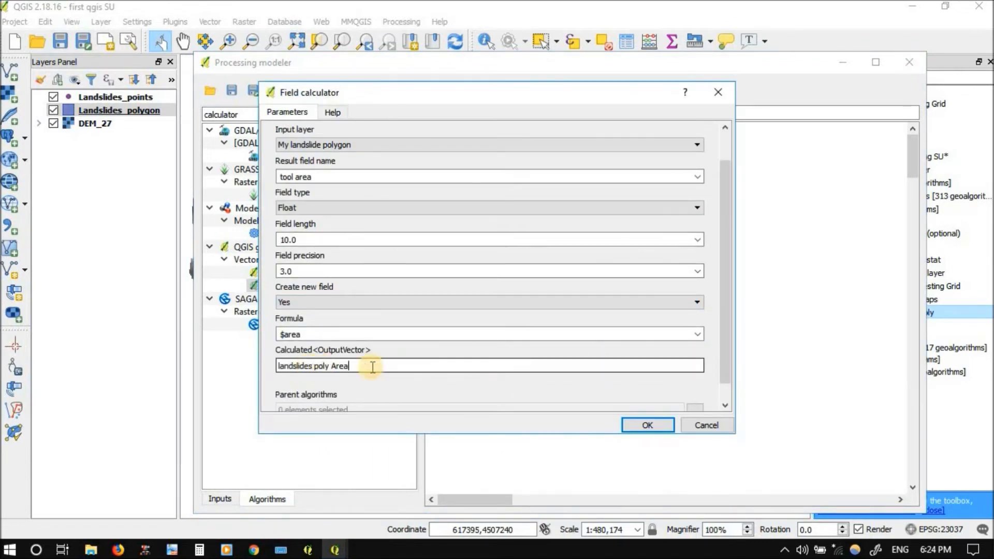
pyautogui.click(629, 421)
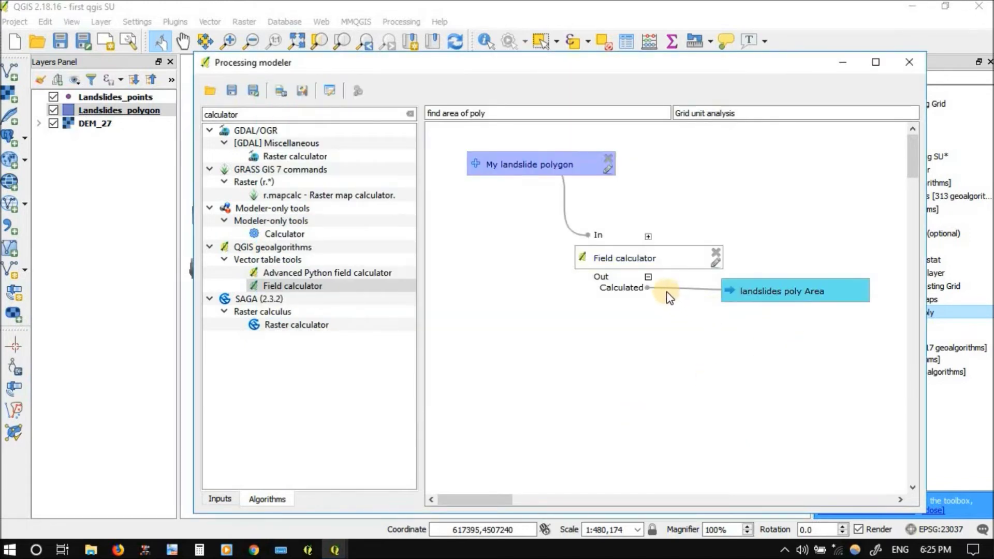
pyautogui.click(232, 90)
pyautogui.click(603, 311)
# Search the algorithms for statist and add Basic statistics for numeric fields to the model below the Field calculator.
pyautogui.doubleClick(279, 114)
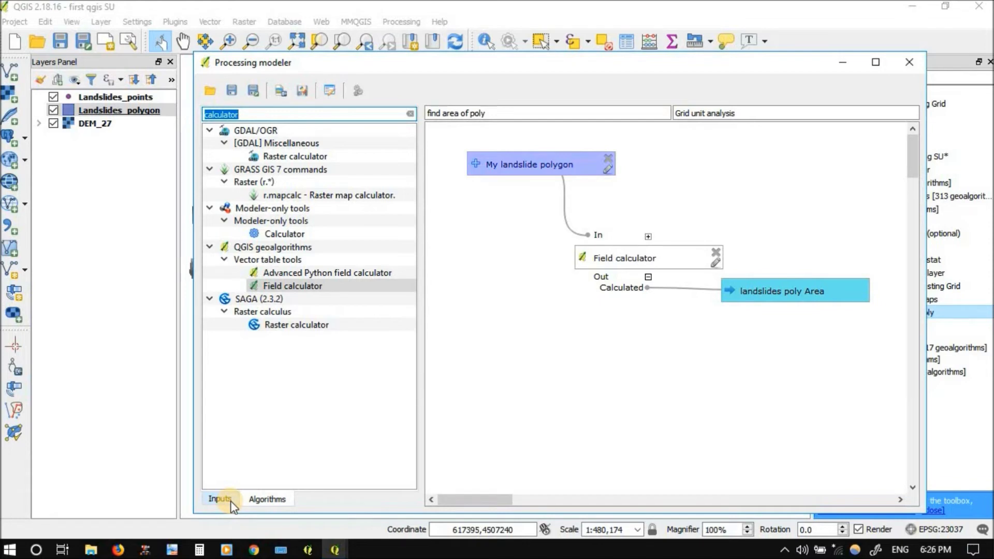
pyautogui.write('sta')
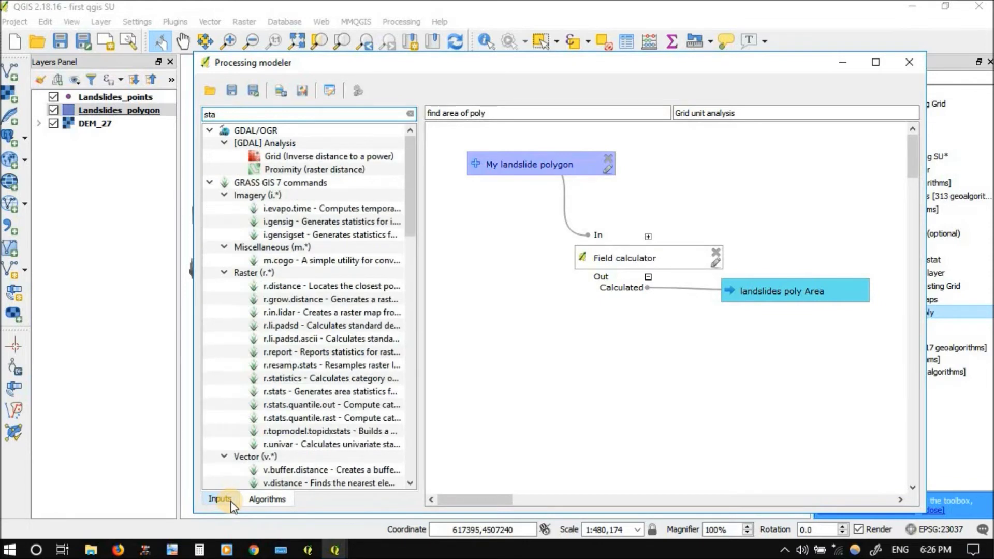
pyautogui.write('tist')
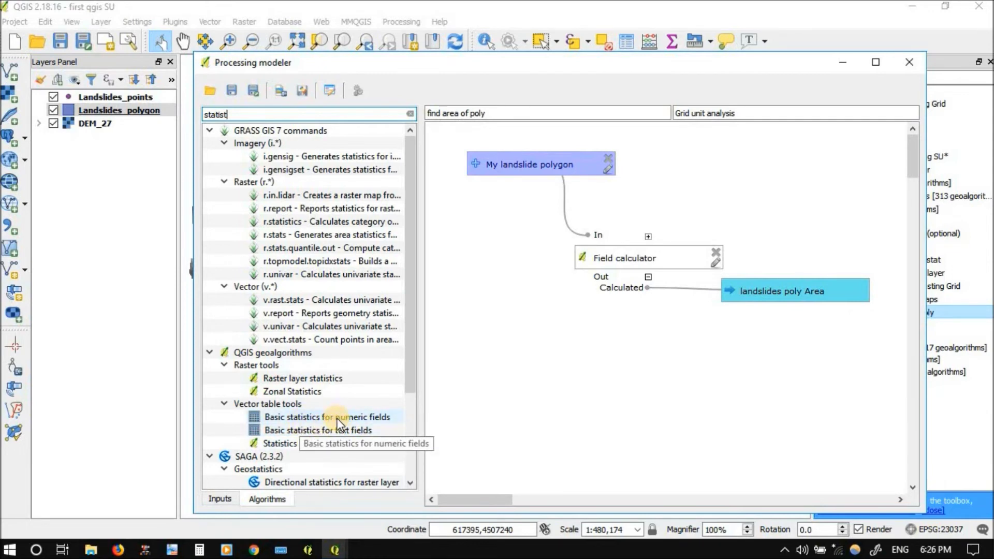
pyautogui.click(389, 413)
pyautogui.moveTo(389, 413); pyautogui.dragTo(715, 369)
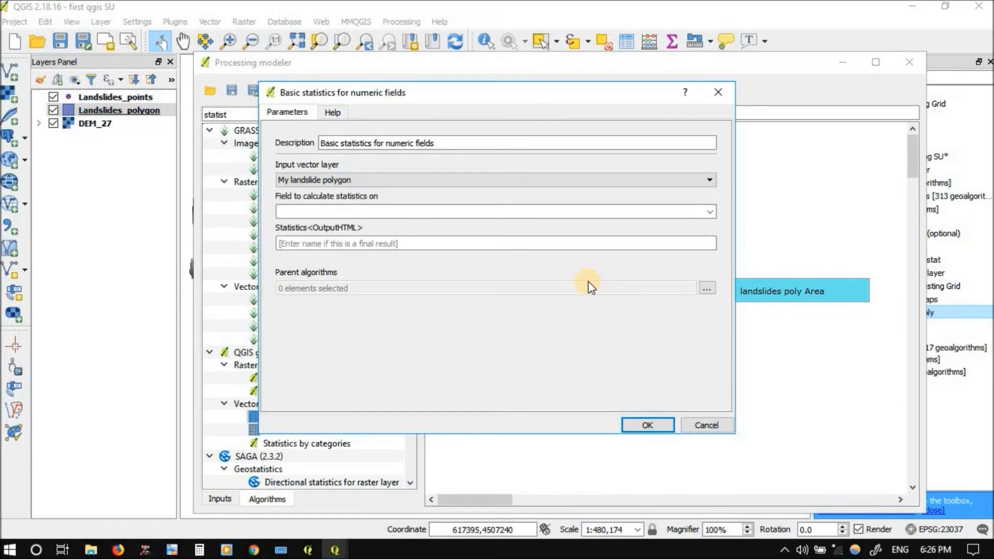
pyautogui.click(445, 249)
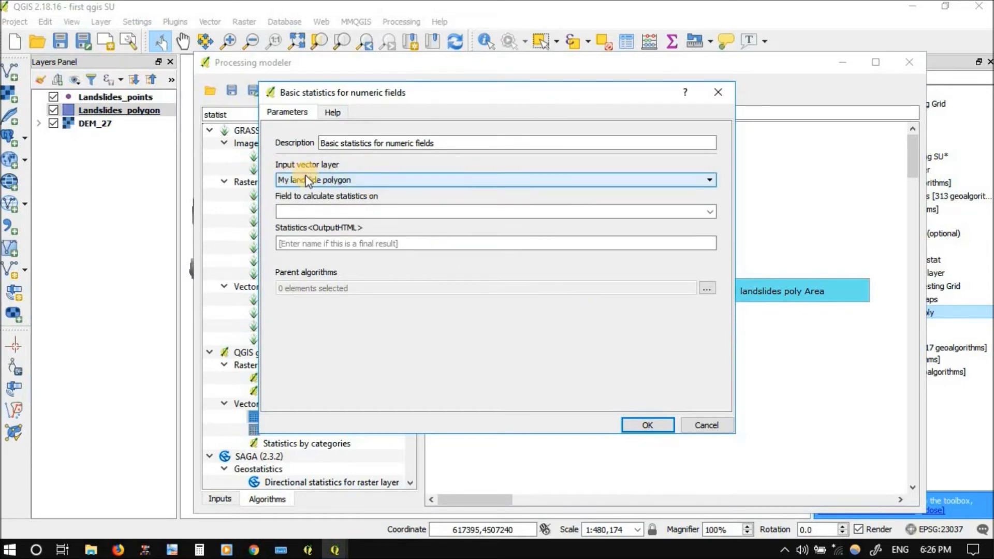
pyautogui.click(327, 179)
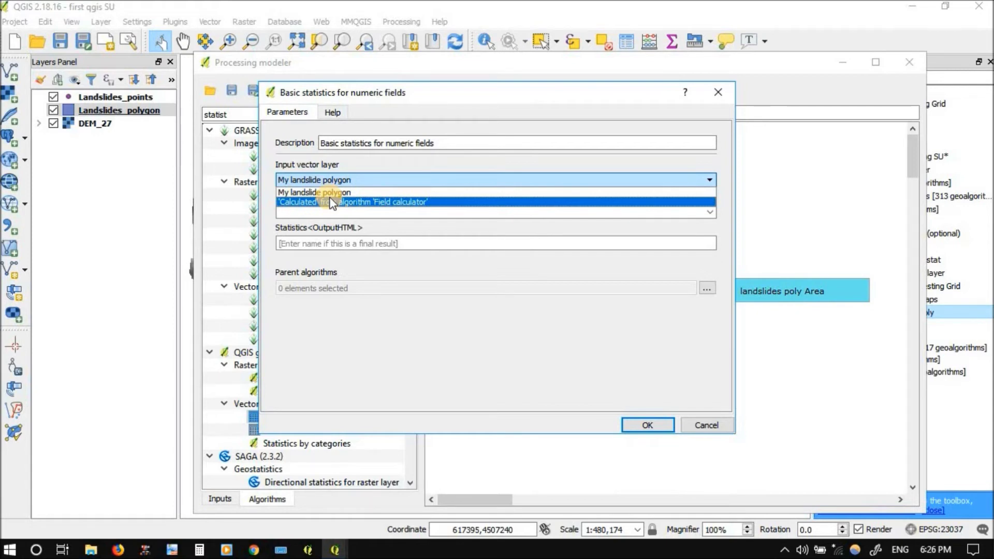
pyautogui.click(321, 192)
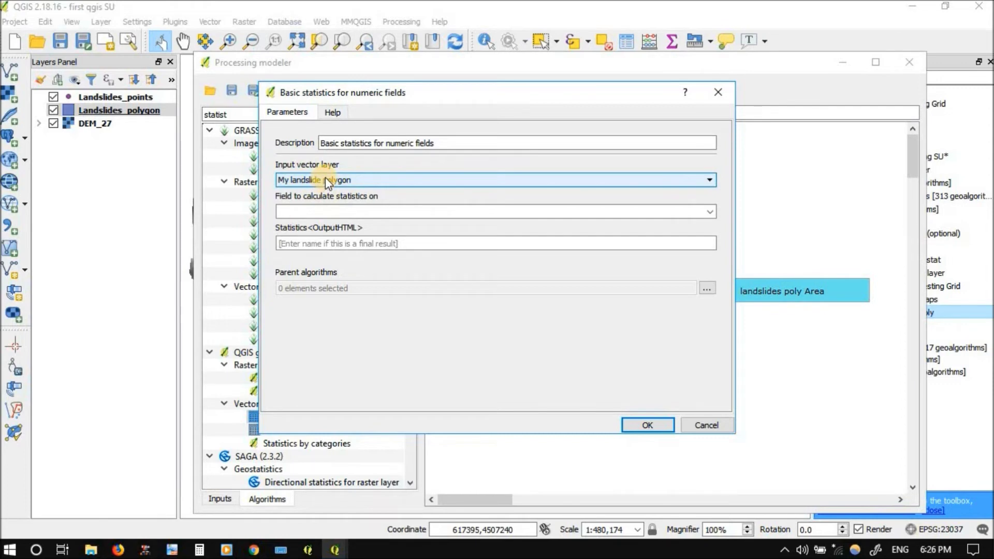
pyautogui.click(325, 177)
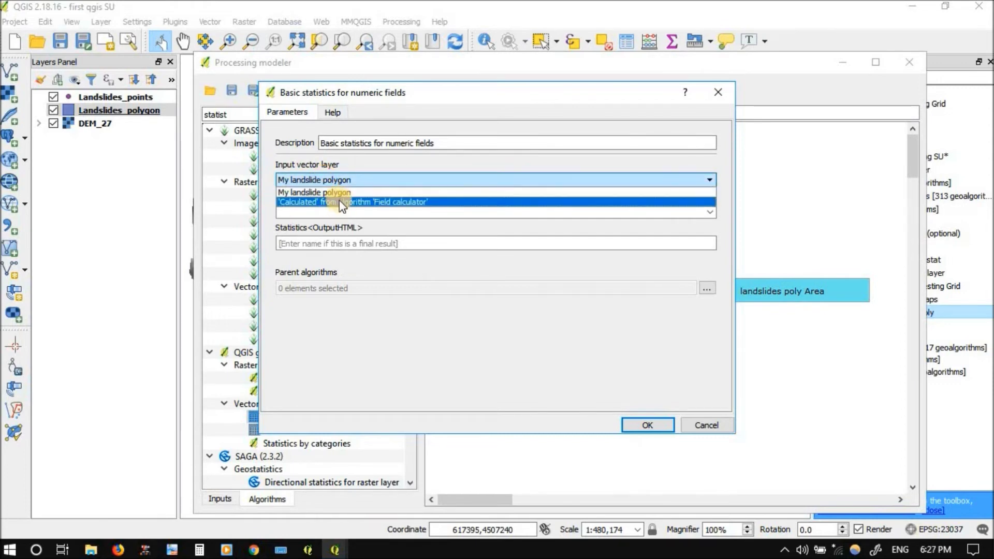
pyautogui.click(338, 201)
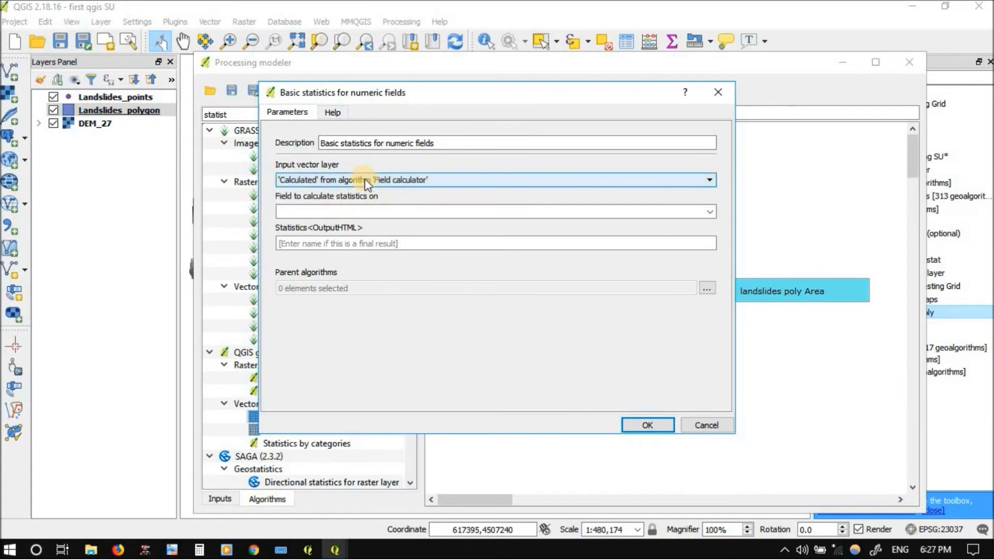
pyautogui.click(312, 212)
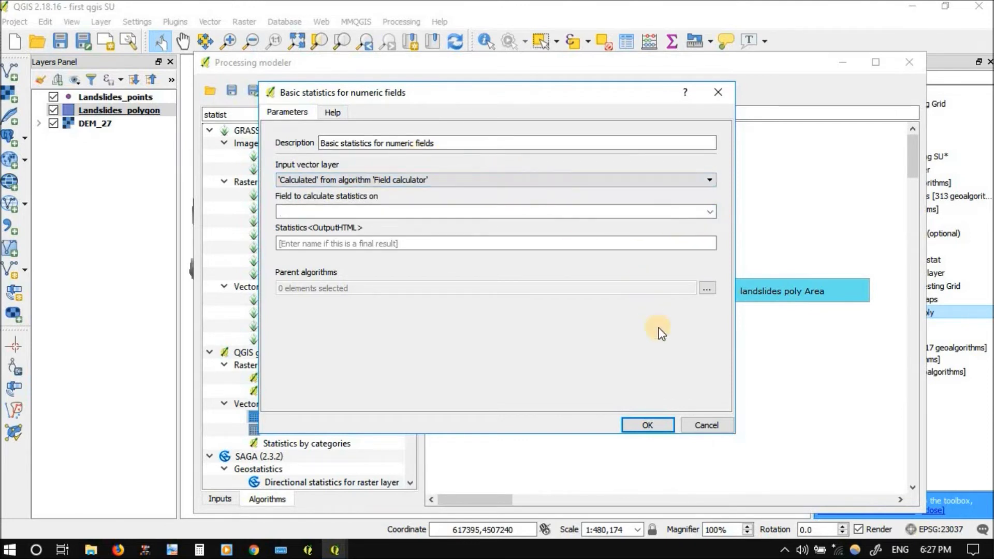
pyautogui.click(693, 428)
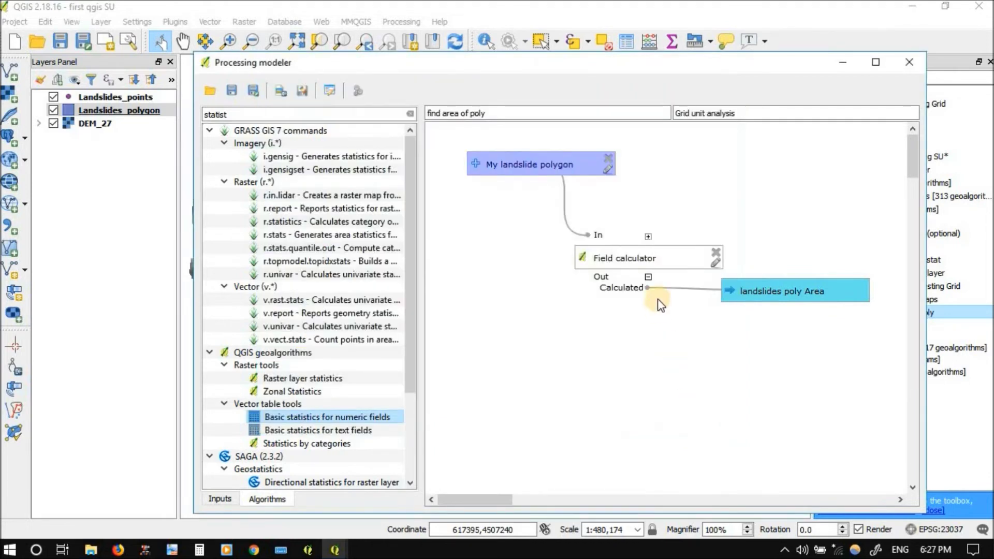
# Look up the result field name in the Field calculator settings and close them without changes.
pyautogui.click(715, 264)
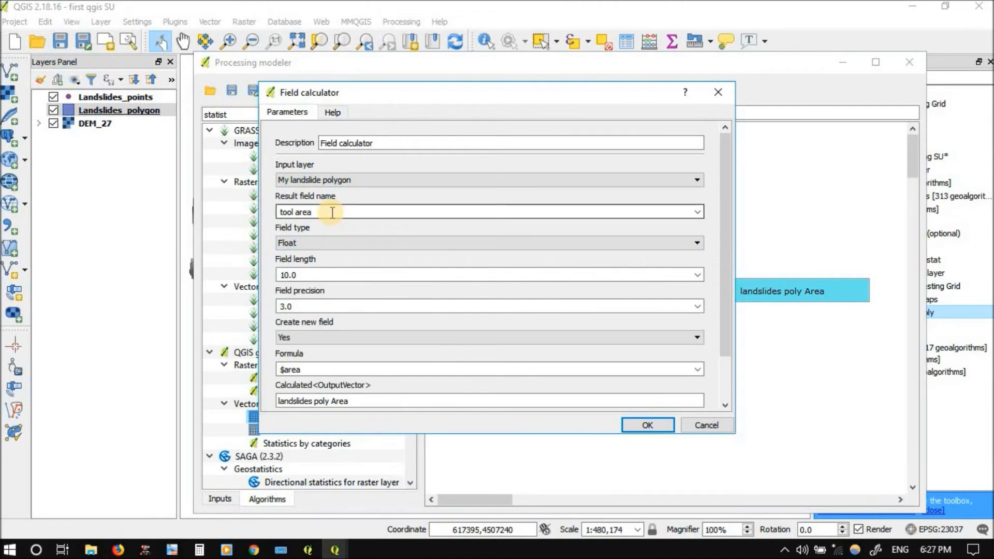
pyautogui.moveTo(331, 212); pyautogui.dragTo(228, 216)
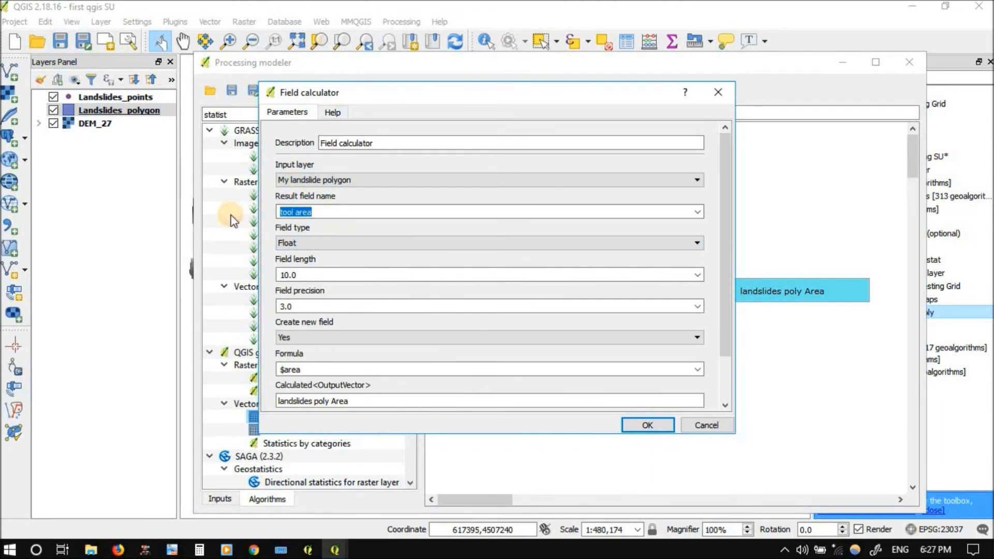
pyautogui.click(706, 426)
pyautogui.moveTo(367, 414); pyautogui.dragTo(606, 362)
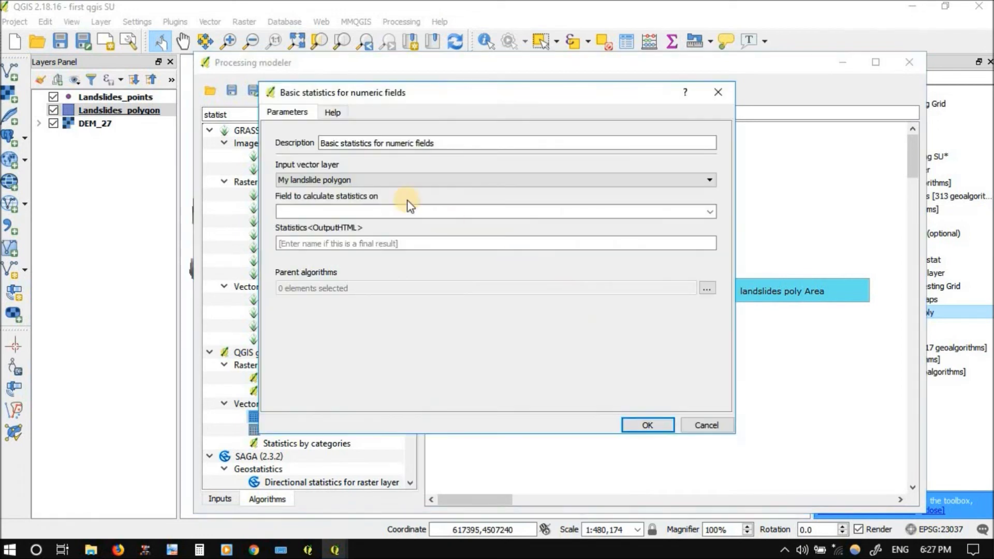
pyautogui.click(382, 180)
pyautogui.click(350, 202)
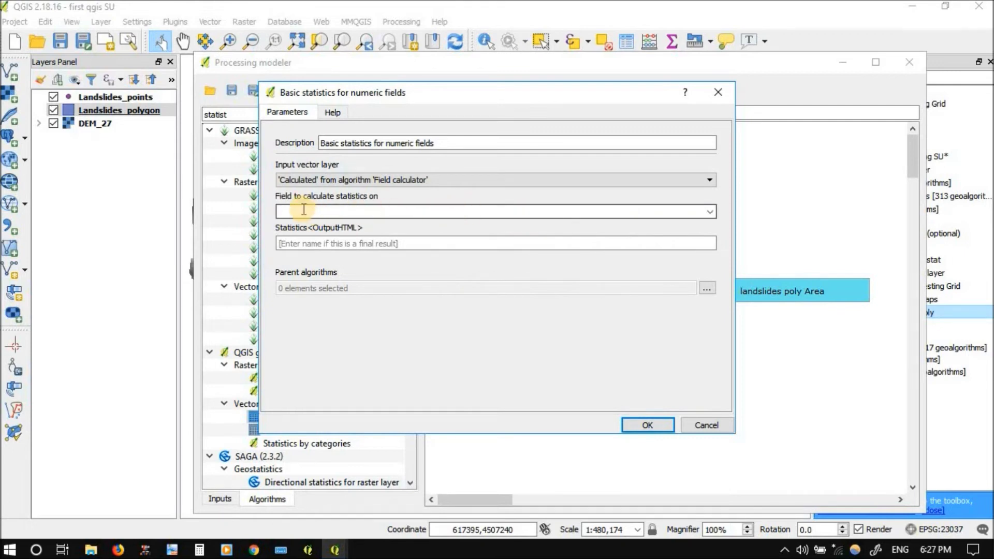
pyautogui.click(376, 213)
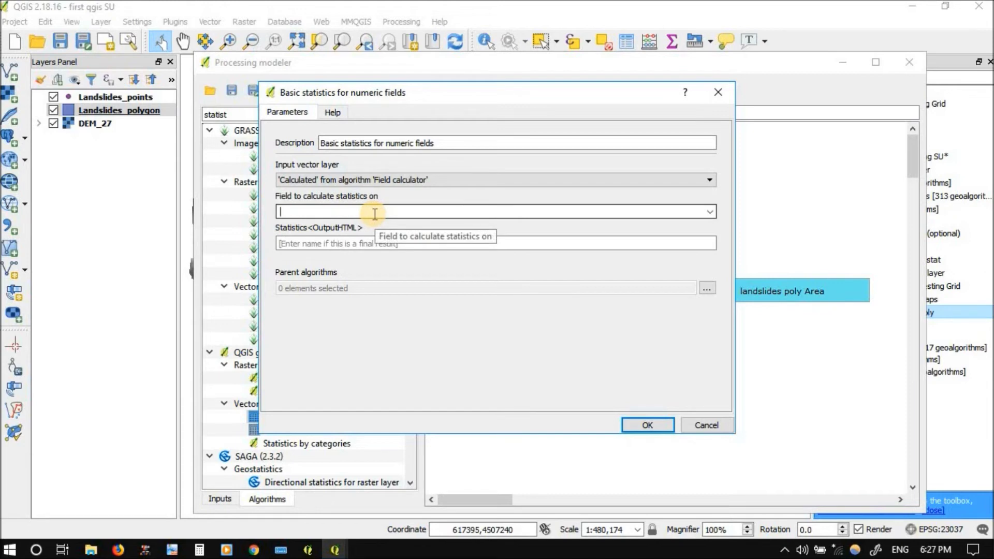
pyautogui.write('tool area')
pyautogui.moveTo(342, 214); pyautogui.dragTo(251, 218)
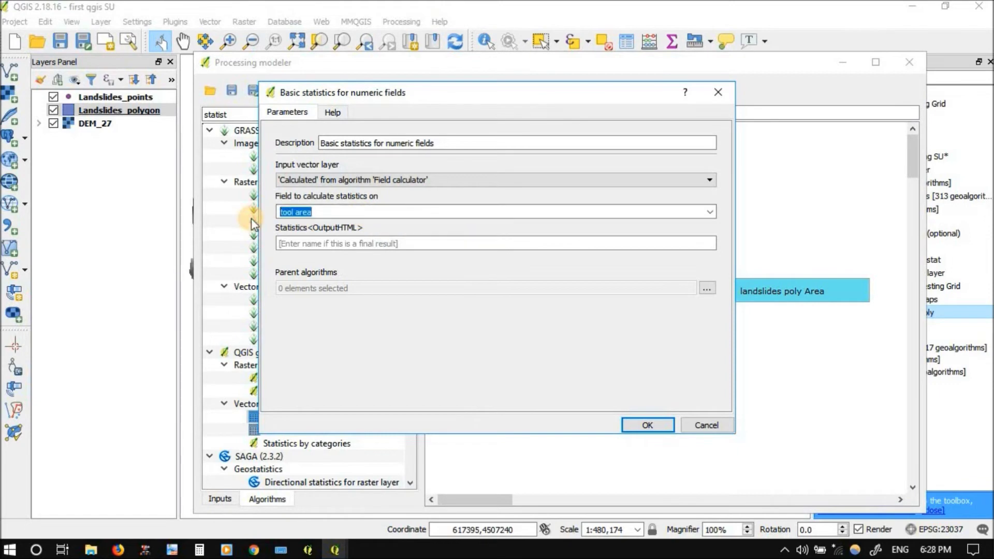
pyautogui.press('Delete')
pyautogui.click(707, 425)
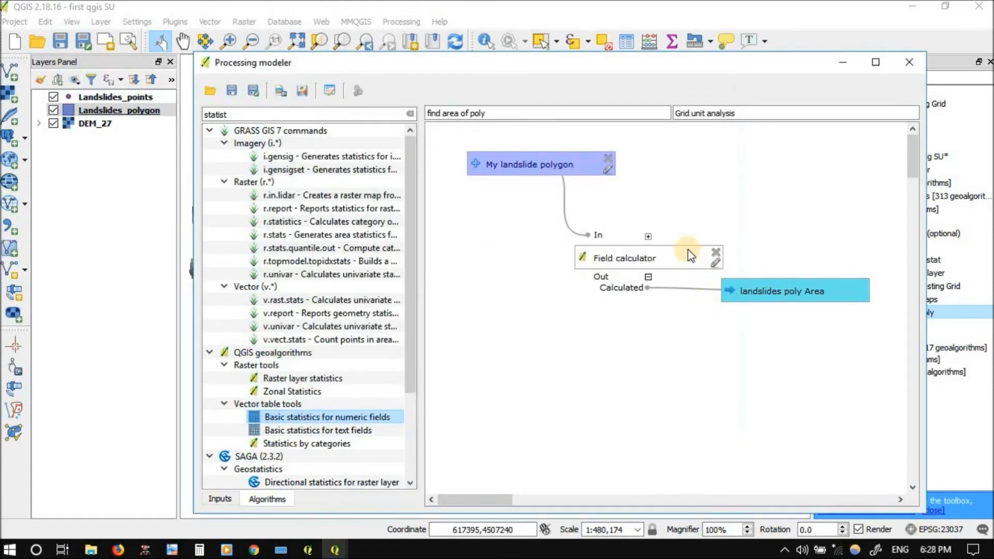
# Copy the result field name tool area from the Field calculator settings and close them without changes.
pyautogui.click(715, 265)
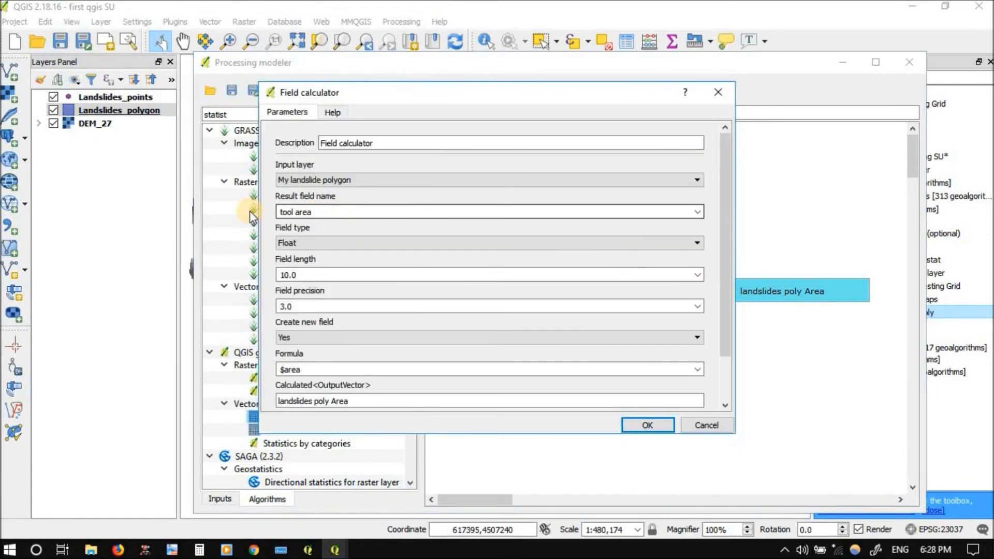
pyautogui.moveTo(345, 213); pyautogui.dragTo(238, 210)
pyautogui.hotkey('ctrl', 'c')
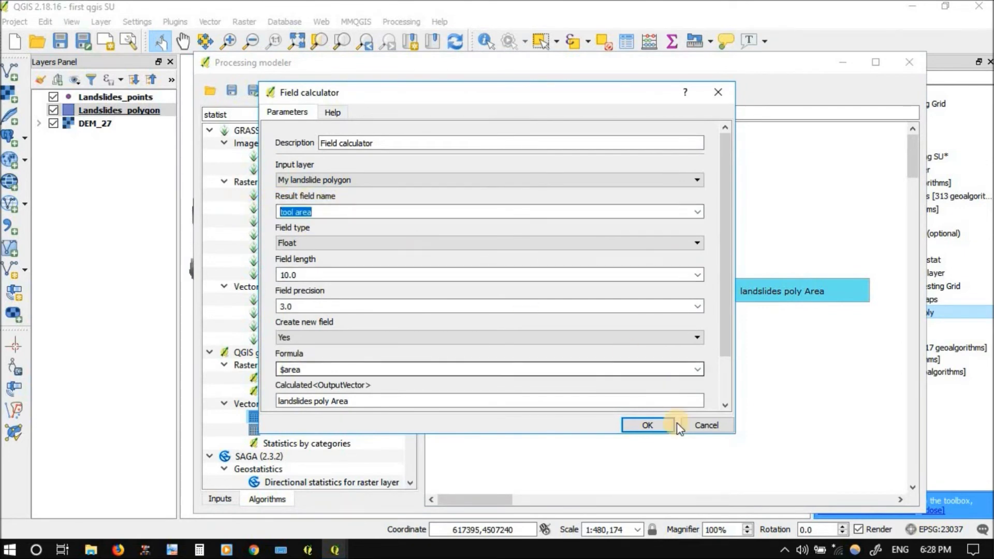
pyautogui.click(699, 426)
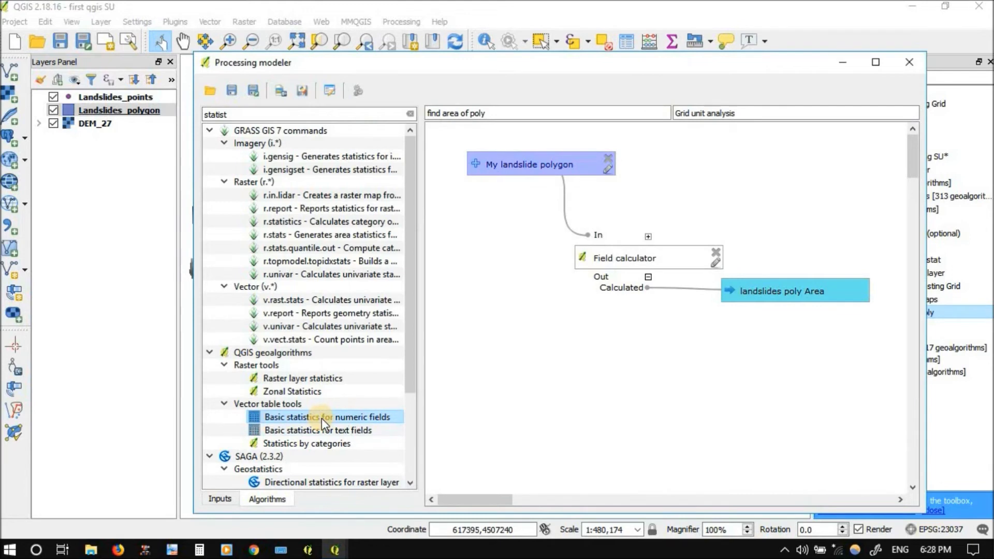
# Add Basic statistics for numeric fields using the Field calculator's calculated output, the field tool area, and the statistics output name area stat.
pyautogui.moveTo(321, 419); pyautogui.dragTo(596, 380)
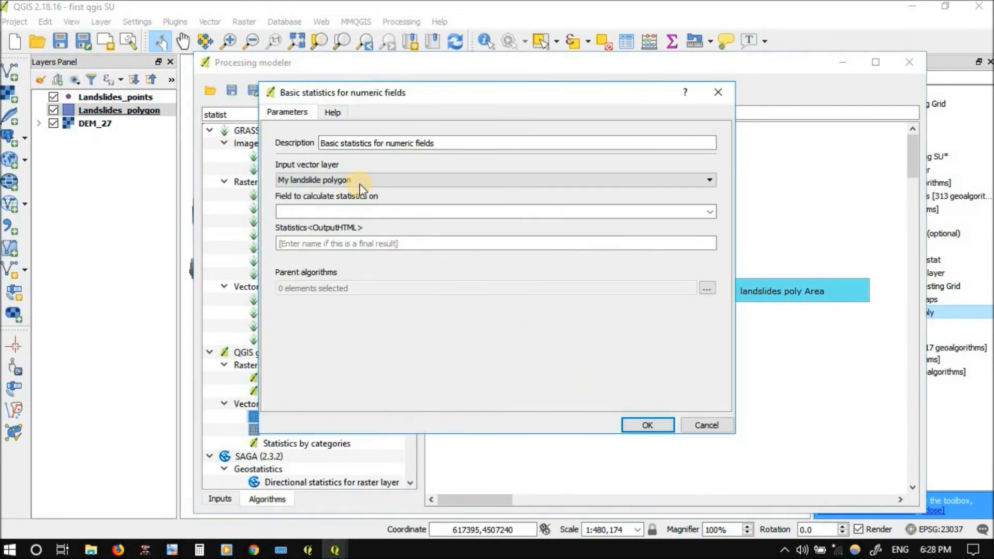
pyautogui.click(324, 180)
pyautogui.click(311, 200)
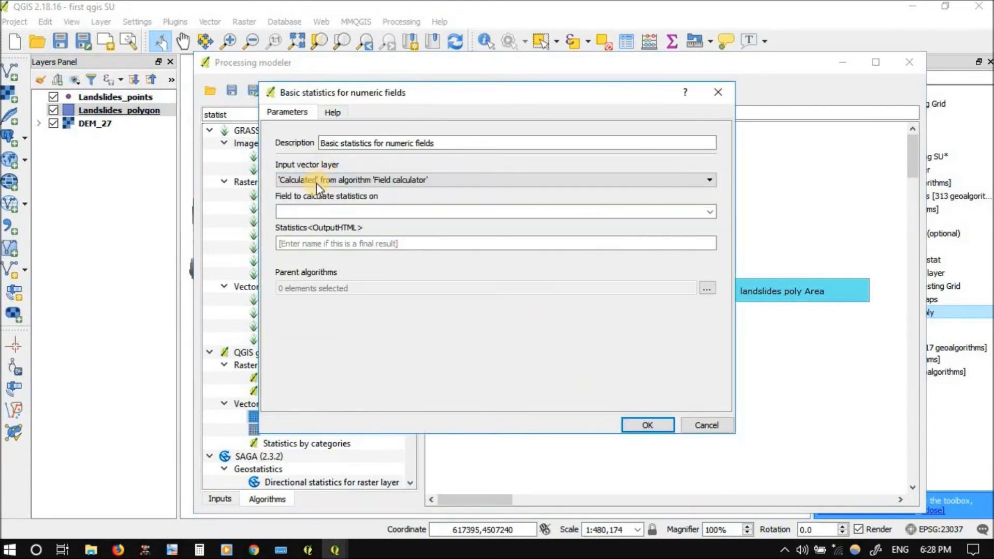
pyautogui.click(363, 212)
pyautogui.hotkey('ctrl', 'v')
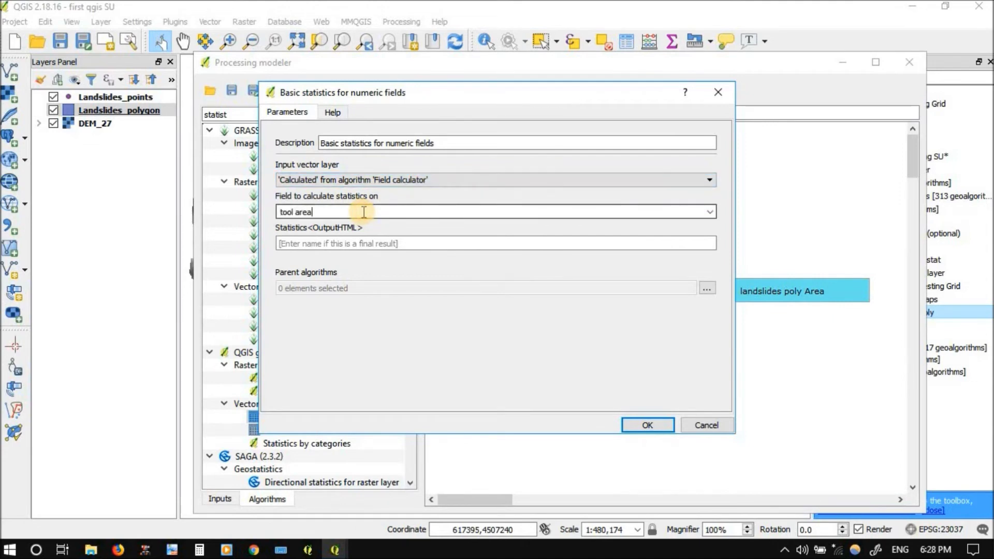
pyautogui.click(340, 245)
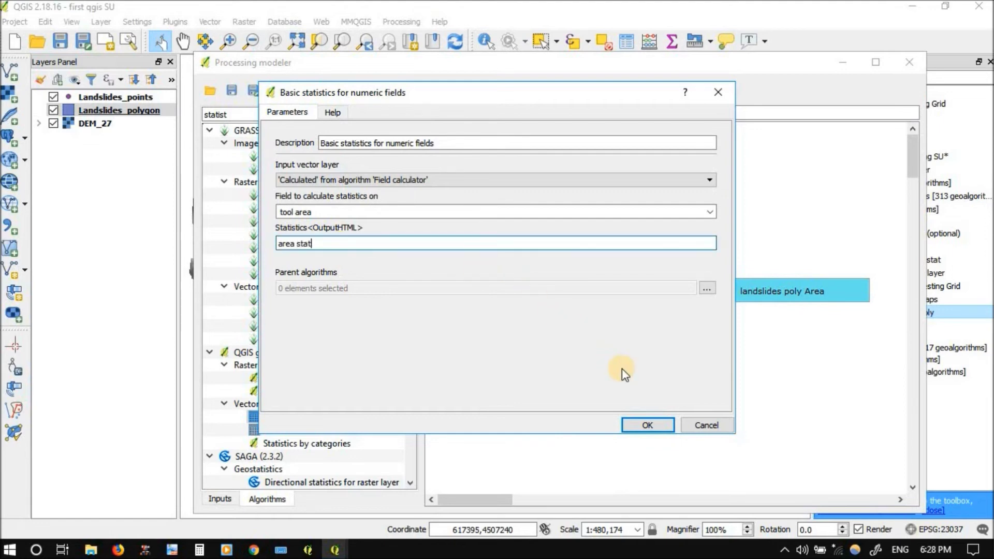
pyautogui.click(647, 425)
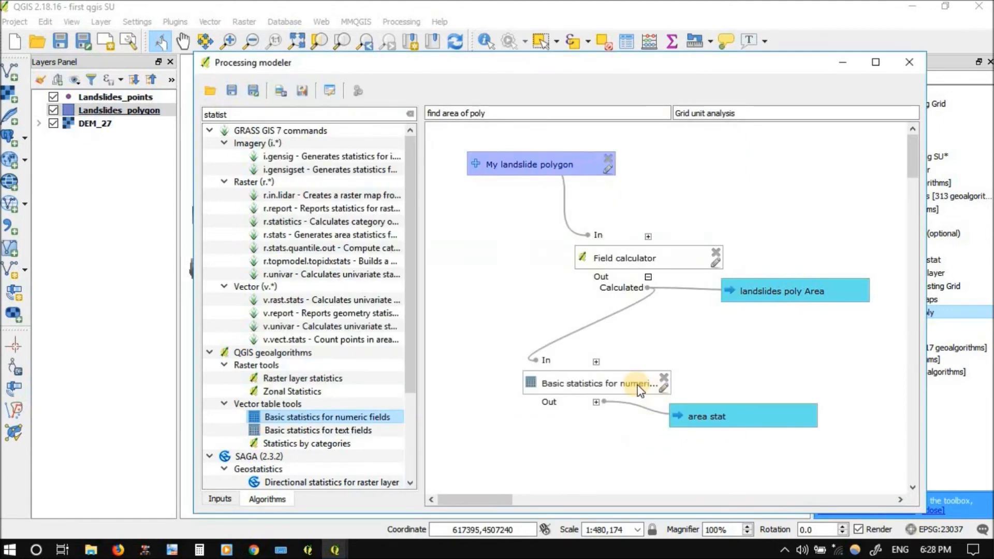
# Rearrange the Field calculator, Basic statistics and area stat boxes on the model canvas into a clearer top-to-bottom flow.
pyautogui.moveTo(628, 388); pyautogui.dragTo(678, 420)
pyautogui.moveTo(750, 417); pyautogui.dragTo(769, 472)
pyautogui.moveTo(642, 260); pyautogui.dragTo(620, 248)
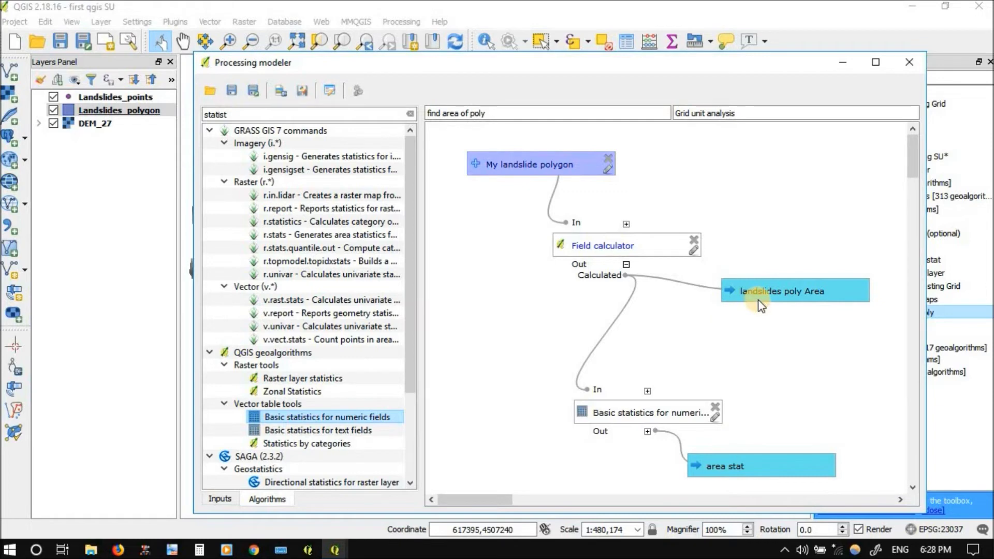
pyautogui.moveTo(657, 413); pyautogui.dragTo(637, 389)
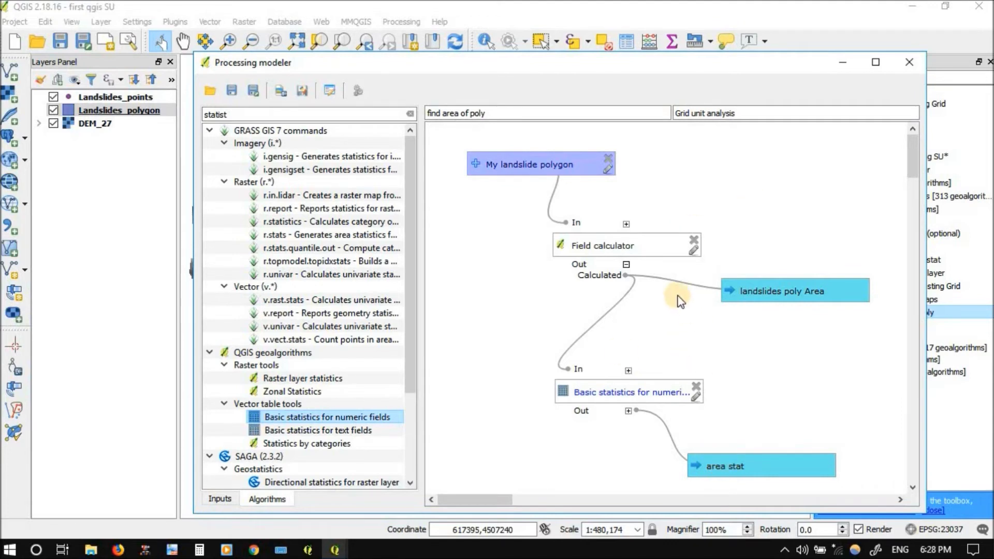
# Save the model, close the Processing modeler and save the project.
pyautogui.click(233, 91)
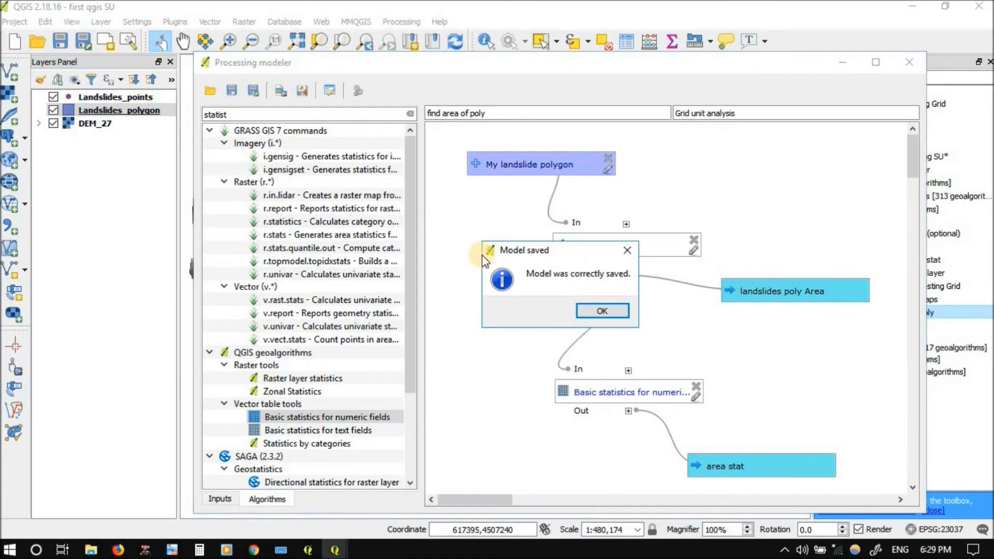
pyautogui.click(595, 309)
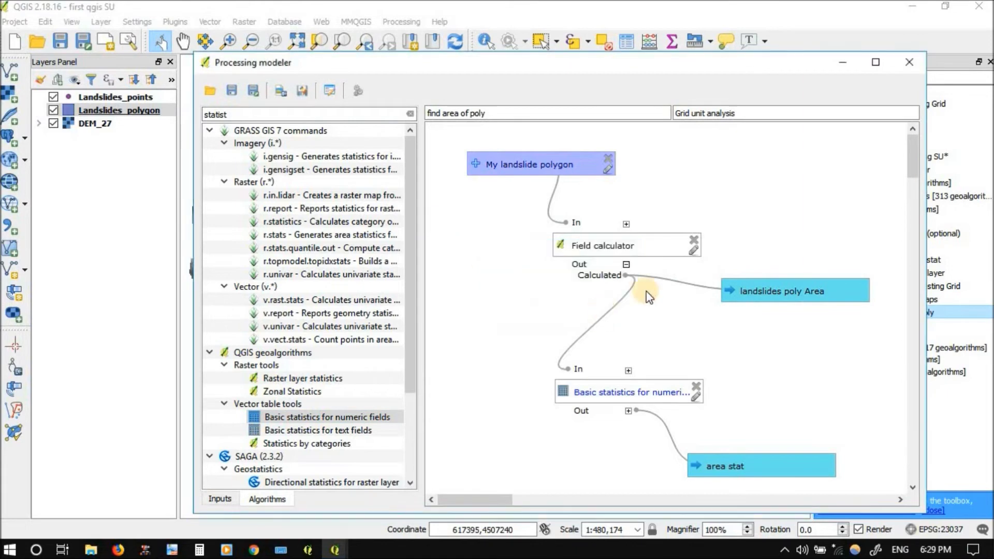
pyautogui.click(909, 62)
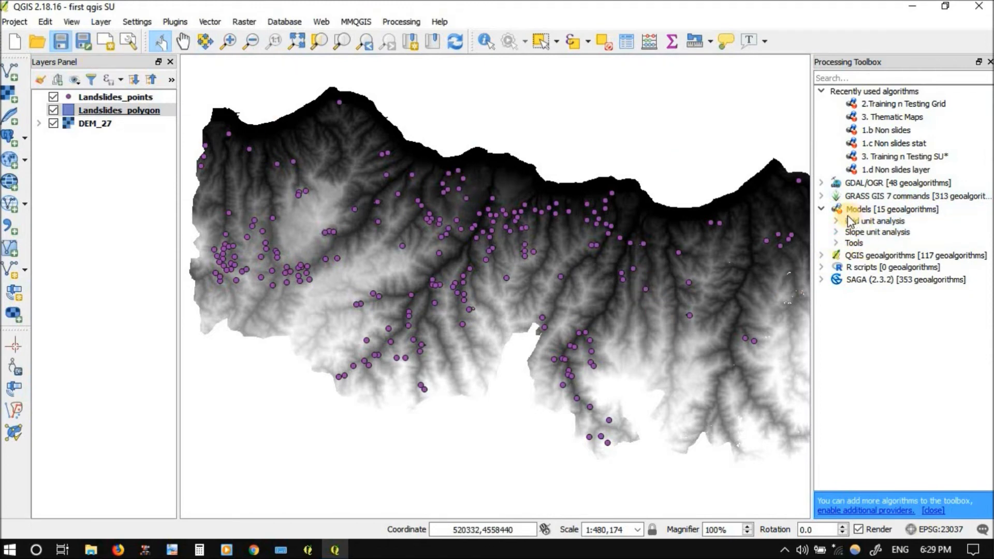
pyautogui.hotkey('ctrl', 's')
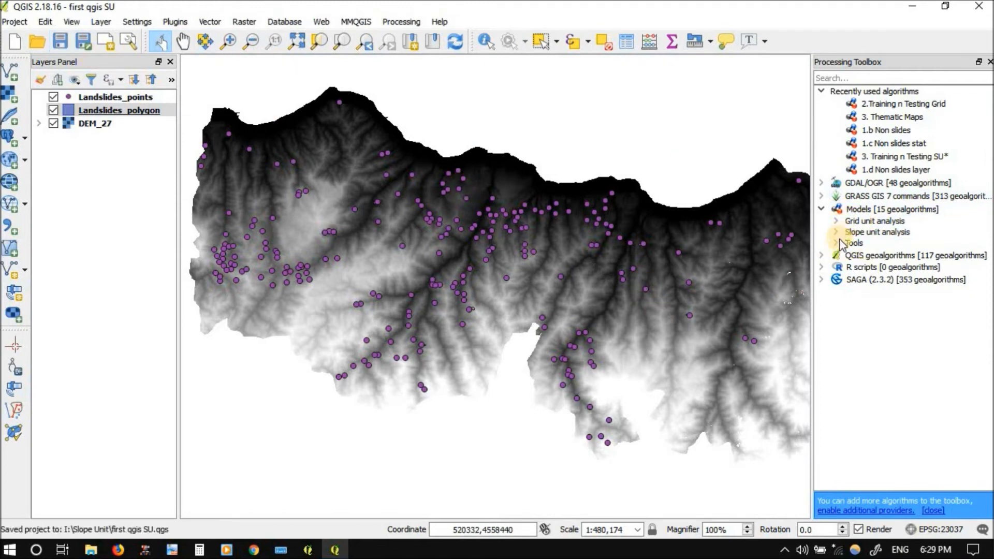
# Open the find area of poly model from the Grid unit analysis group and choose Landslides_polygon as its input.
pyautogui.click(839, 222)
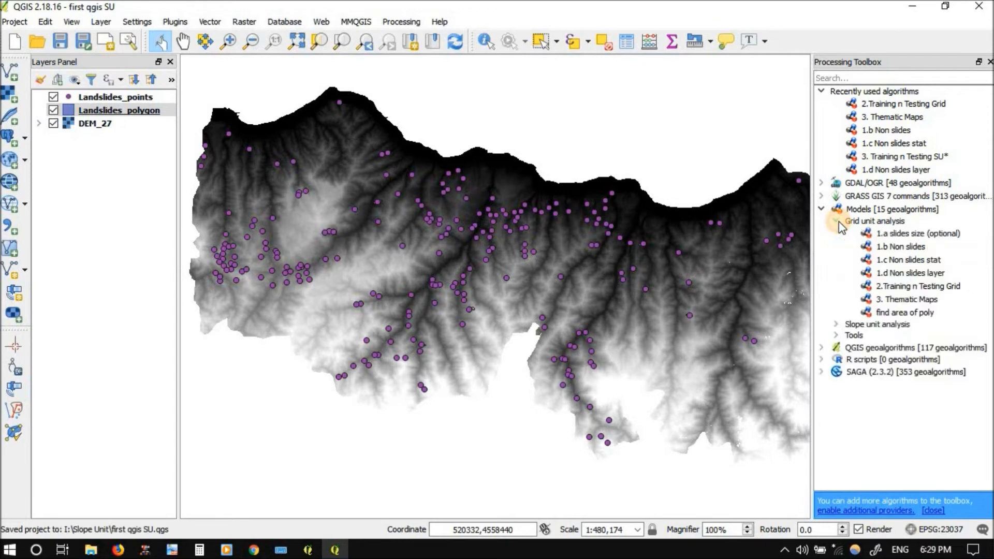
pyautogui.doubleClick(910, 315)
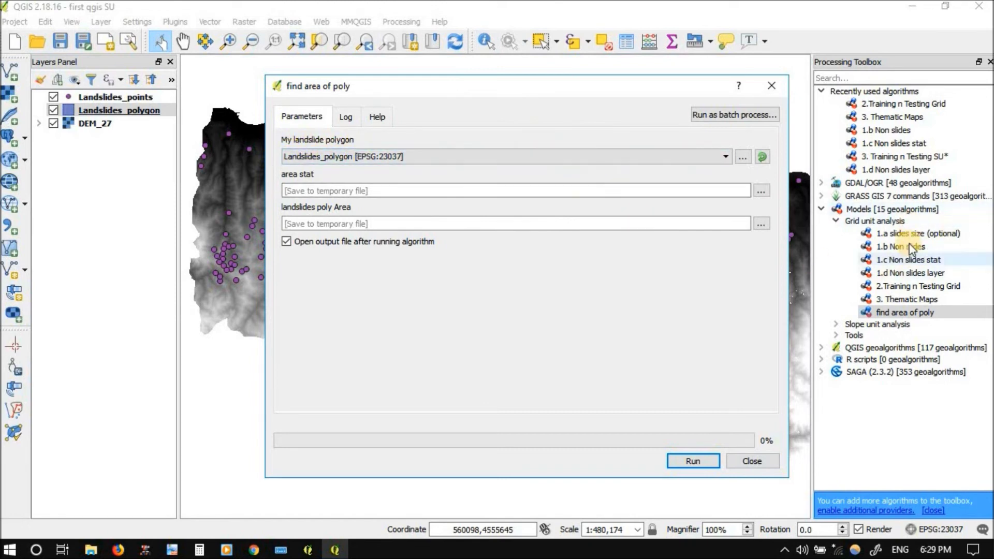
pyautogui.click(300, 157)
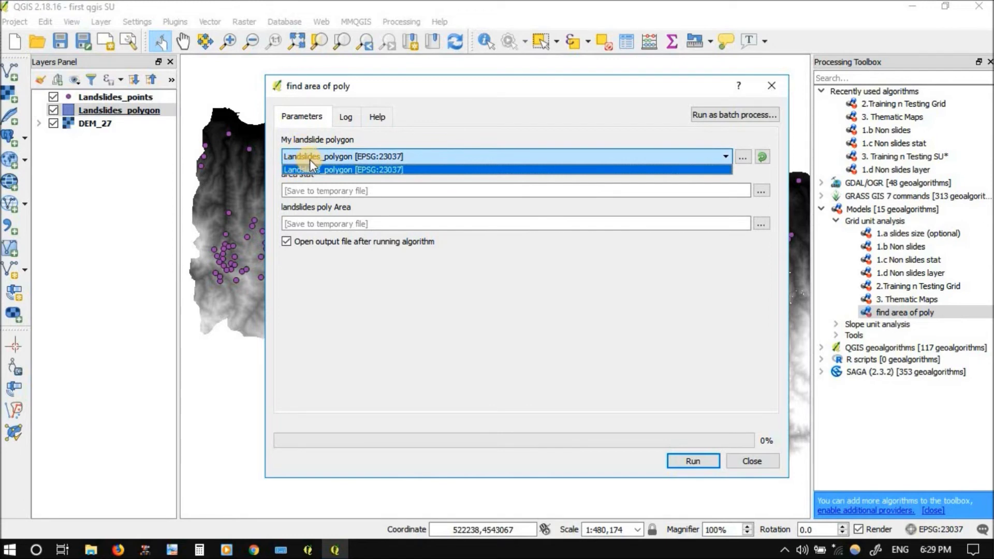
pyautogui.click(333, 160)
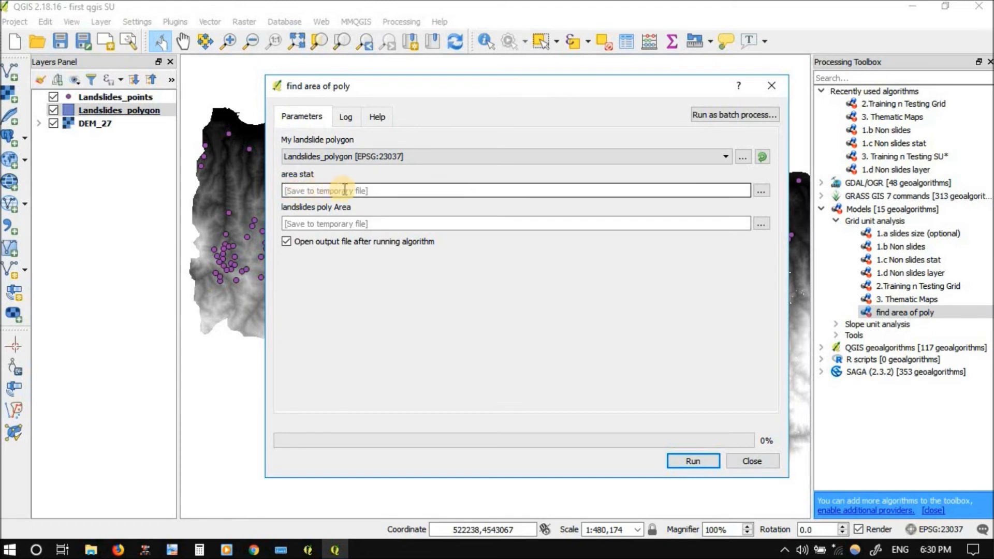
pyautogui.click(311, 191)
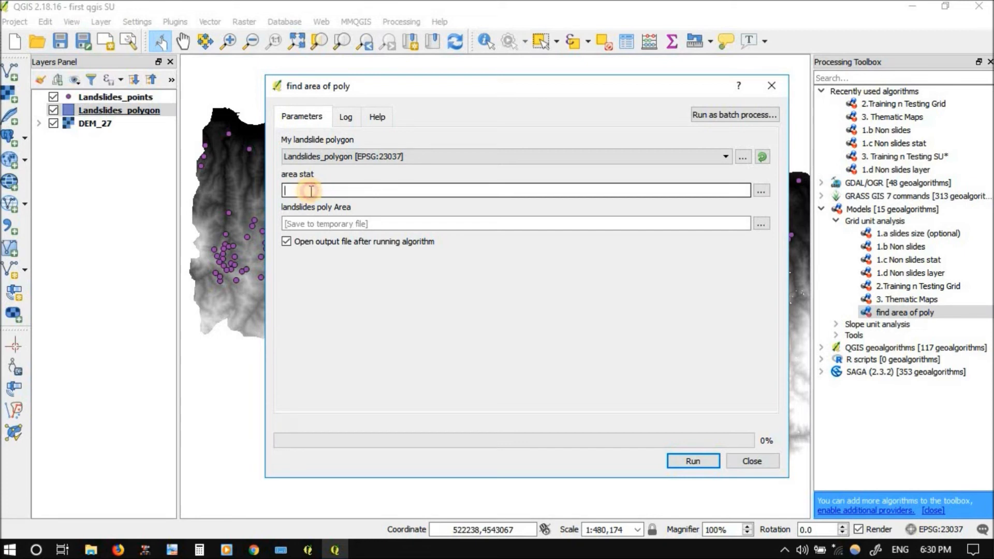
pyautogui.click(295, 223)
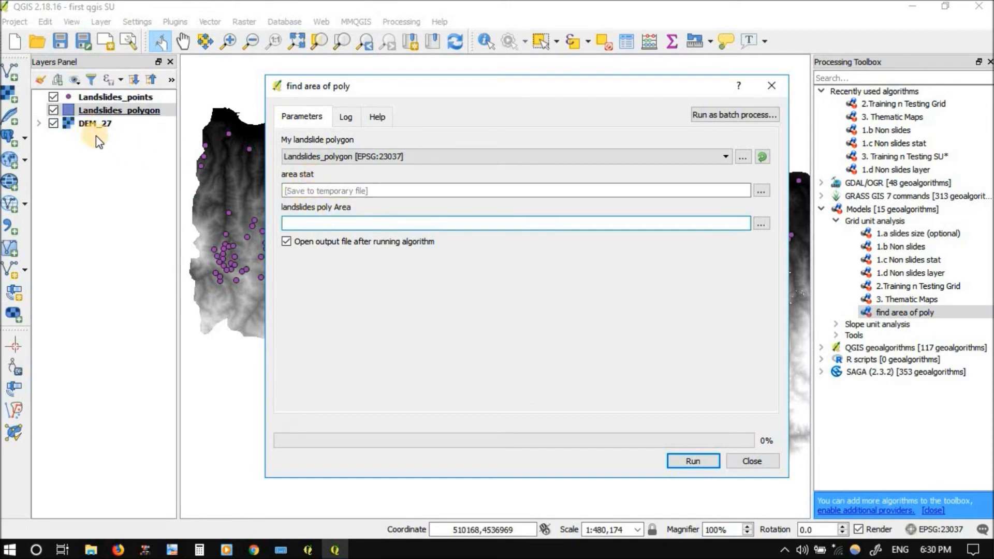
pyautogui.click(320, 191)
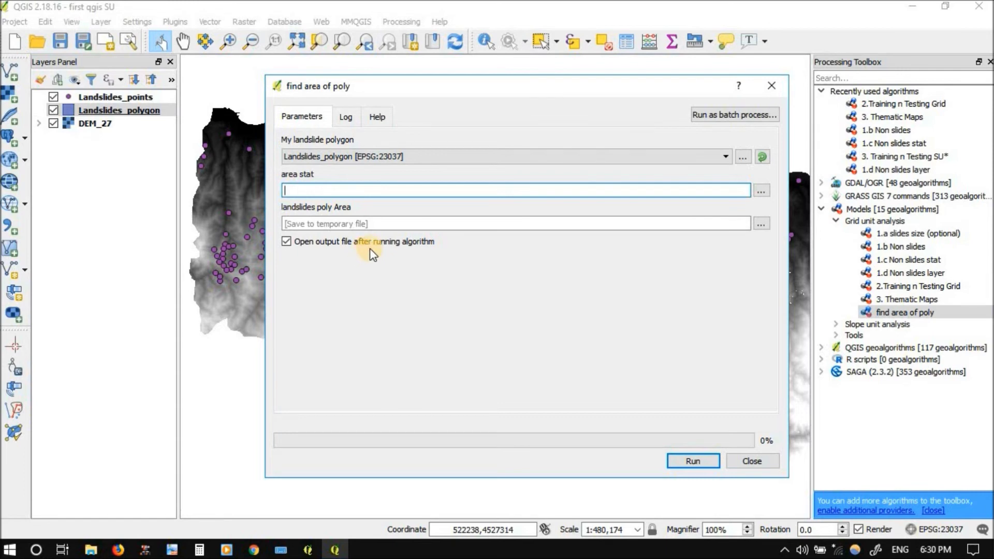
pyautogui.click(761, 226)
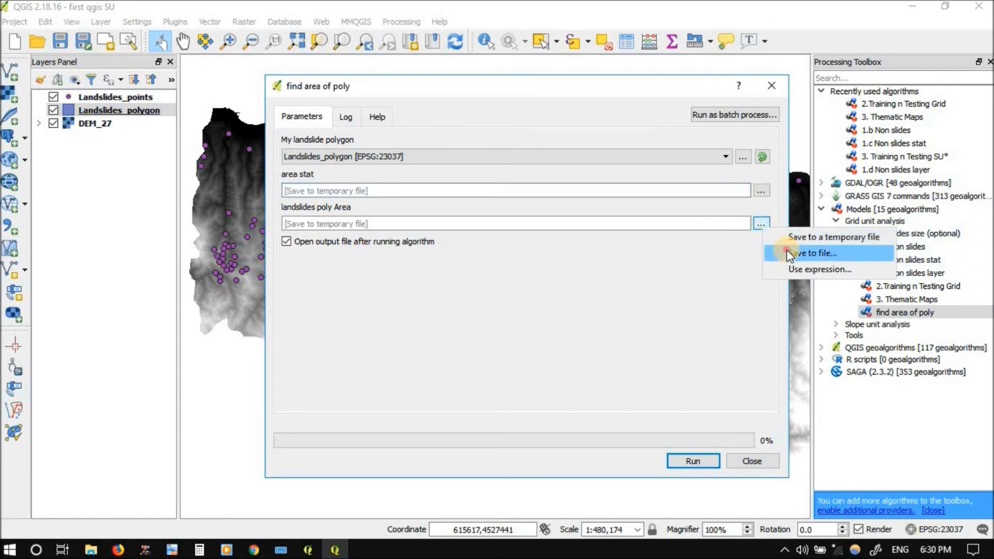
pyautogui.click(789, 254)
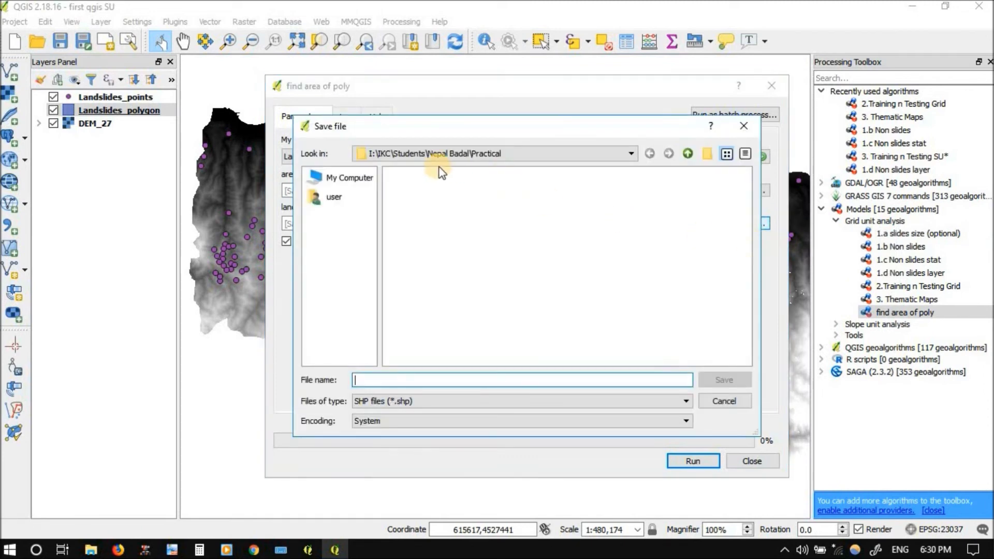
pyautogui.click(334, 199)
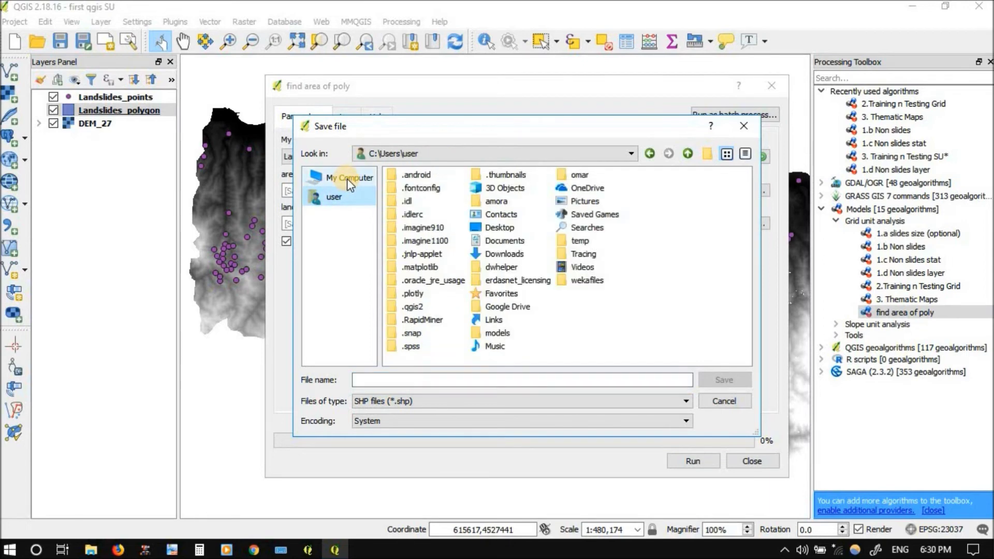
pyautogui.click(347, 179)
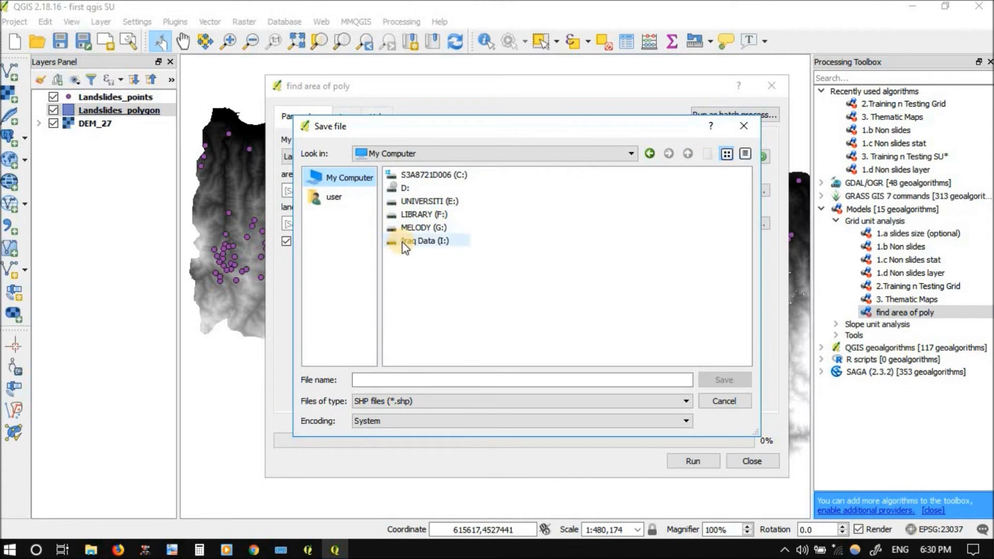
pyautogui.doubleClick(405, 227)
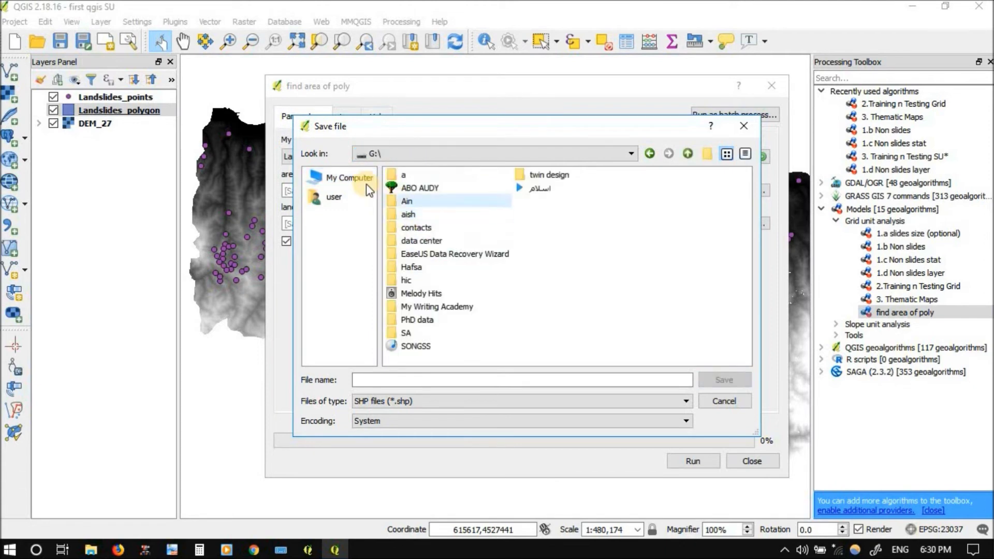
pyautogui.click(346, 177)
pyautogui.doubleClick(410, 214)
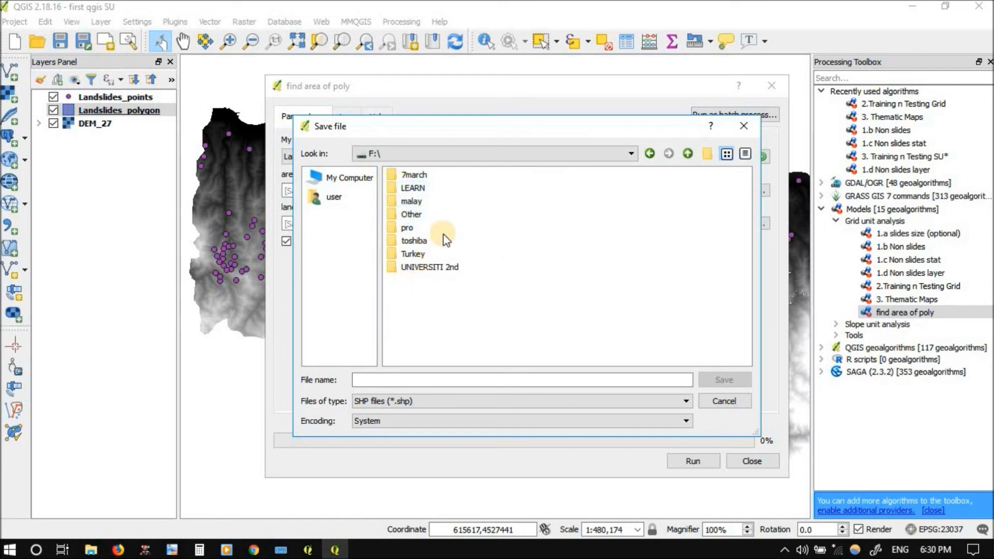
pyautogui.click(722, 400)
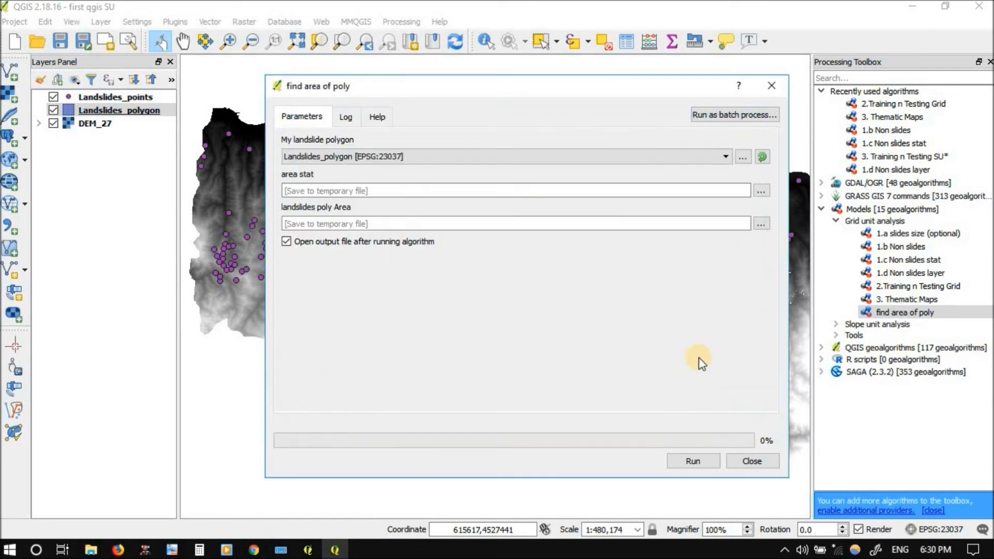
# Run the find area of poly model on Landslides_polygon with both outputs saved to temporary files, and close the results window.
pyautogui.click(343, 191)
pyautogui.click(697, 464)
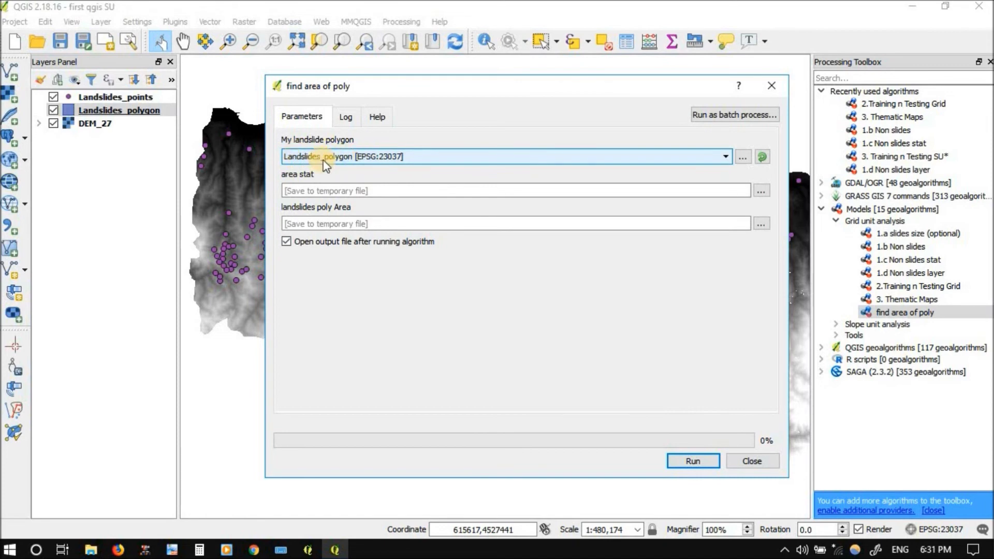
pyautogui.click(687, 461)
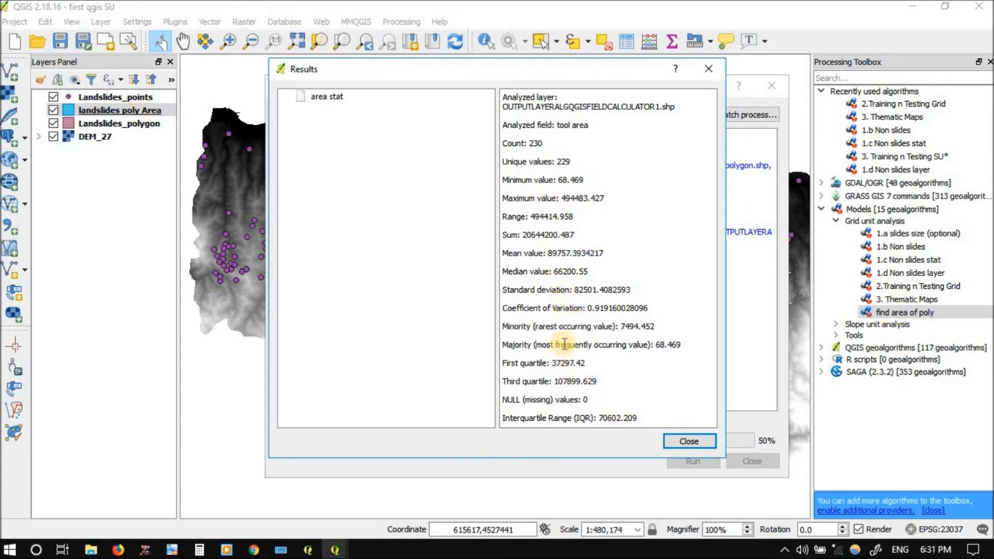
pyautogui.click(689, 441)
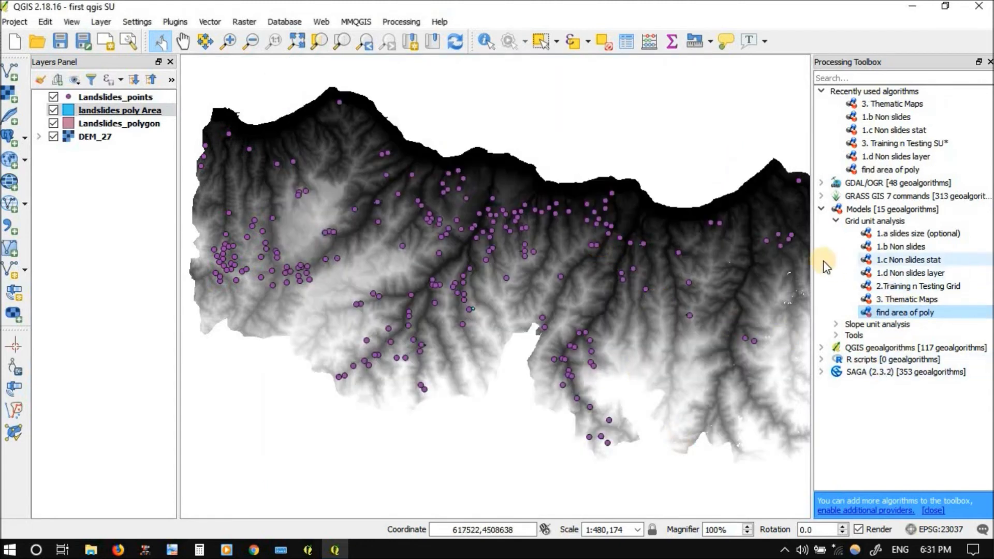
# Open the attribute table of the landslides poly Area layer and examine the tool area column beside the existing area fields.
pyautogui.rightClick(138, 111)
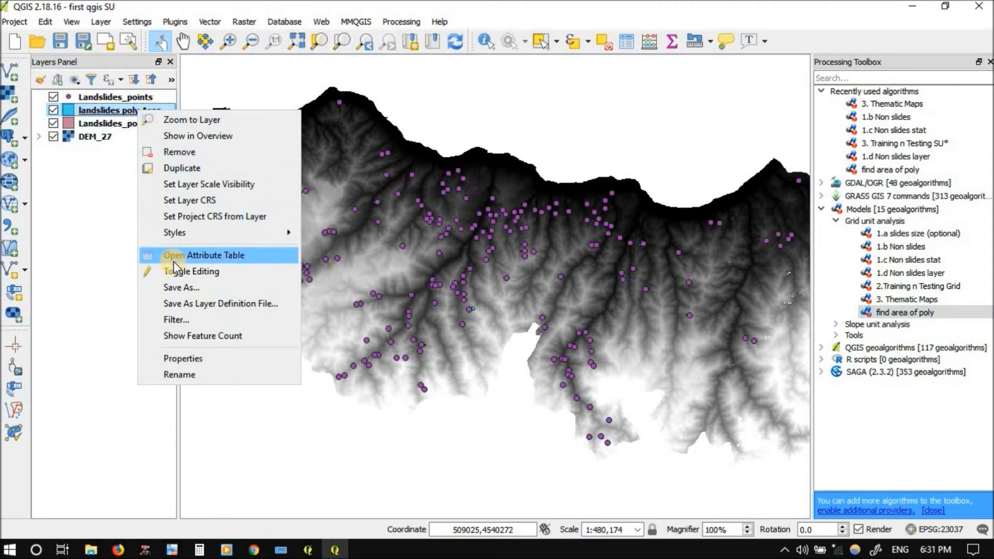
pyautogui.click(173, 262)
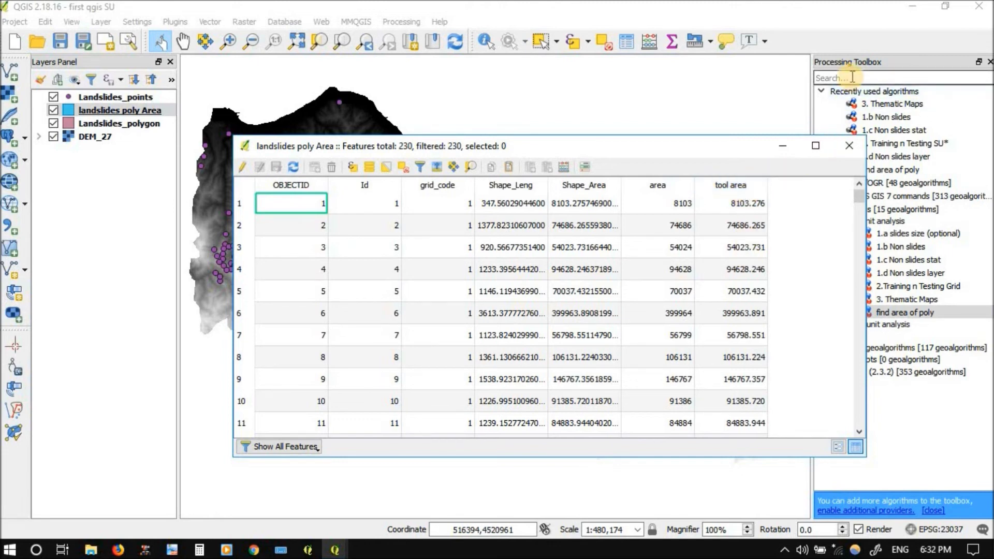
pyautogui.moveTo(629, 144); pyautogui.dragTo(513, 135)
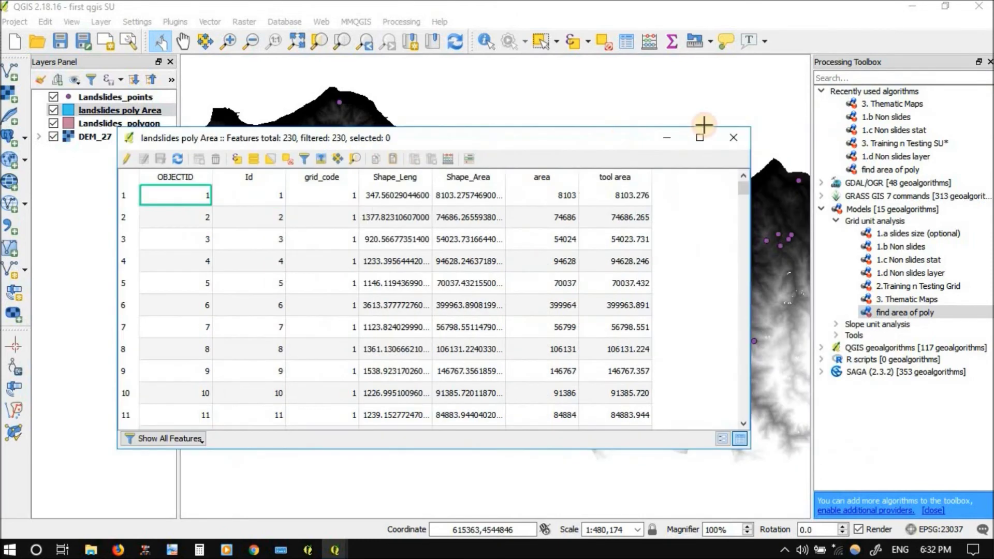
# Search the processing algorithms for statistic and open Basic statistics for numeric fields.
pyautogui.click(875, 80)
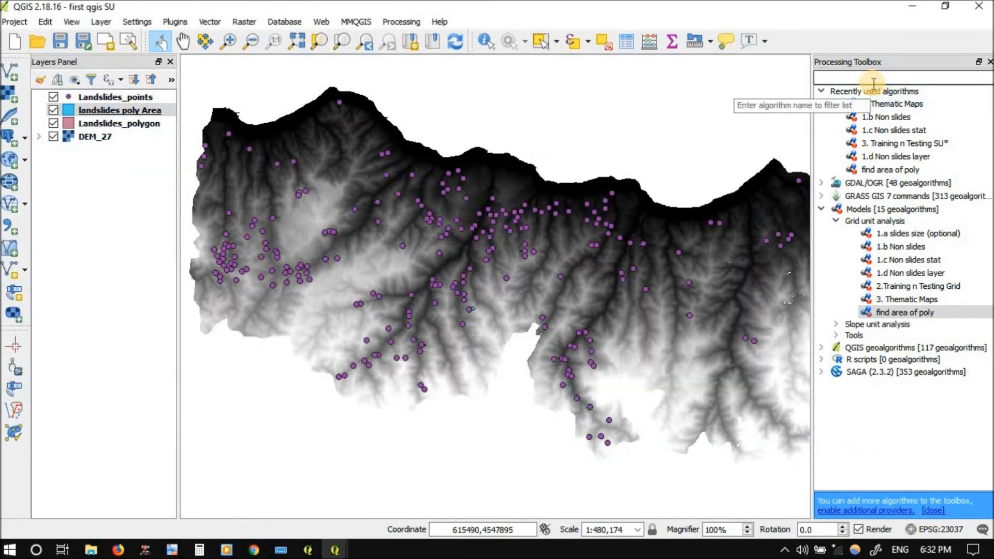
pyautogui.write('stat')
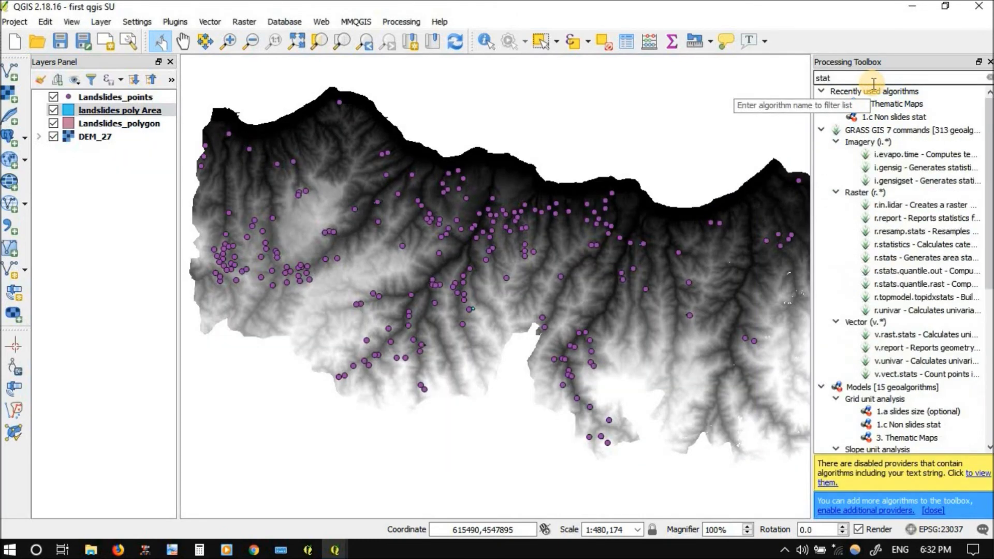
pyautogui.write('istic')
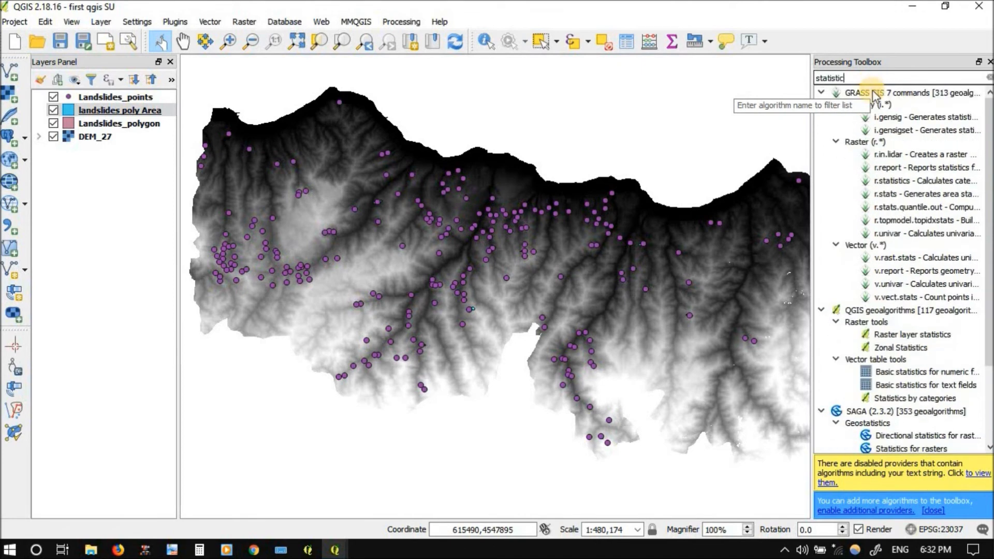
pyautogui.doubleClick(921, 372)
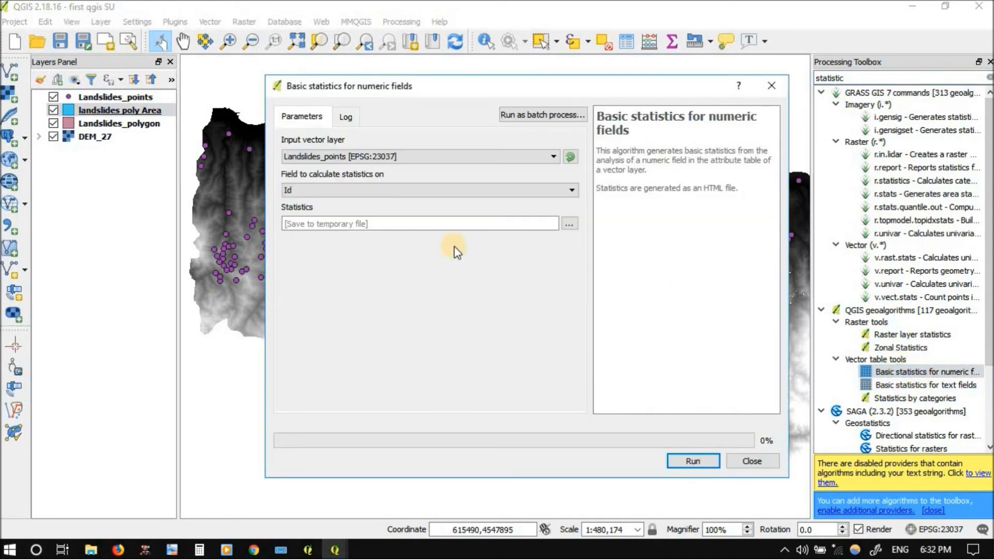
# Run the basic statistics on the tool area field of the landslides poly Area layer and close the results window.
pyautogui.click(315, 156)
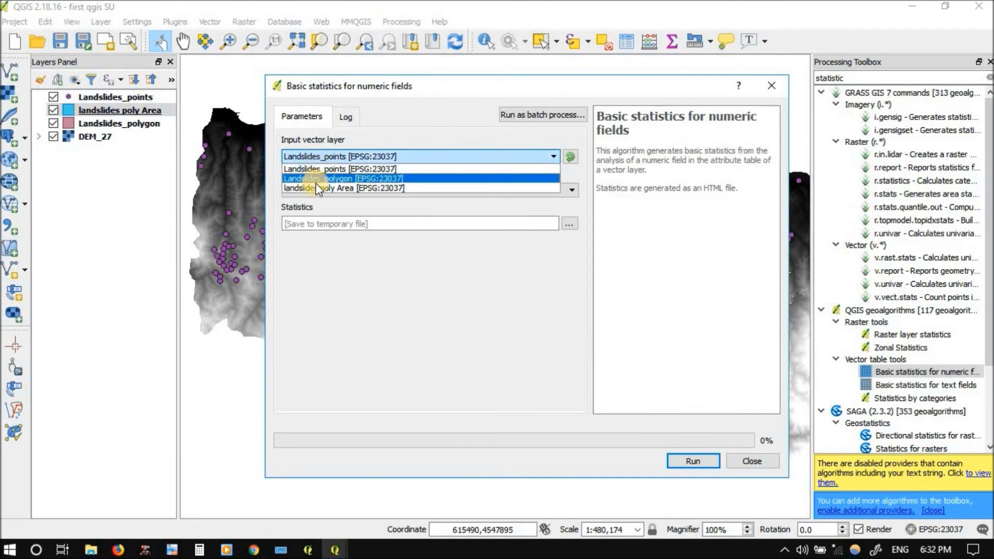
pyautogui.click(315, 188)
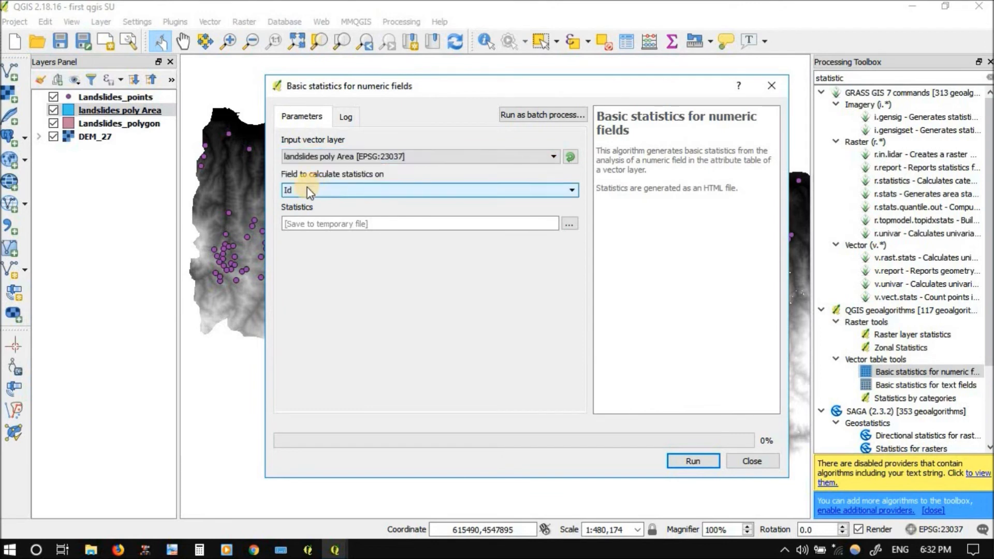
pyautogui.click(315, 186)
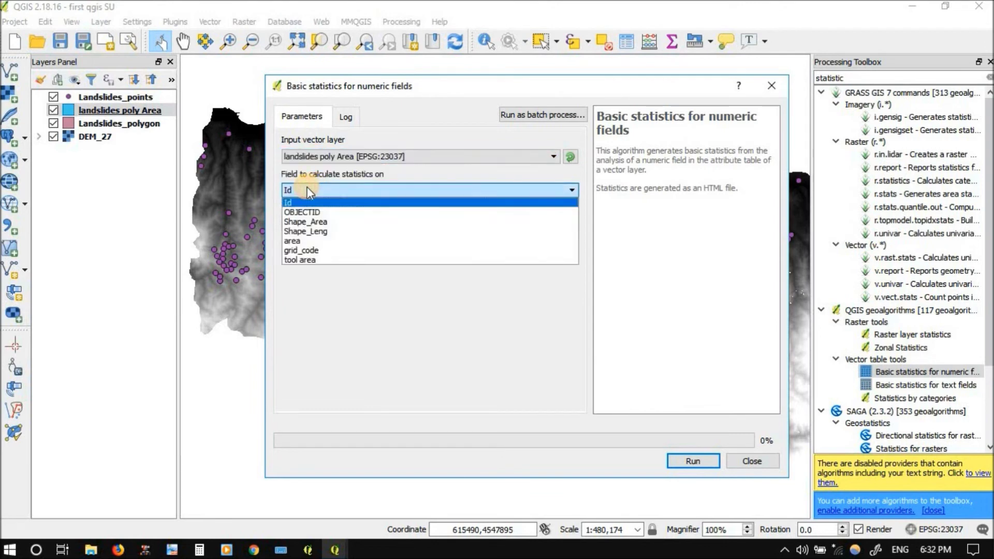
pyautogui.click(300, 259)
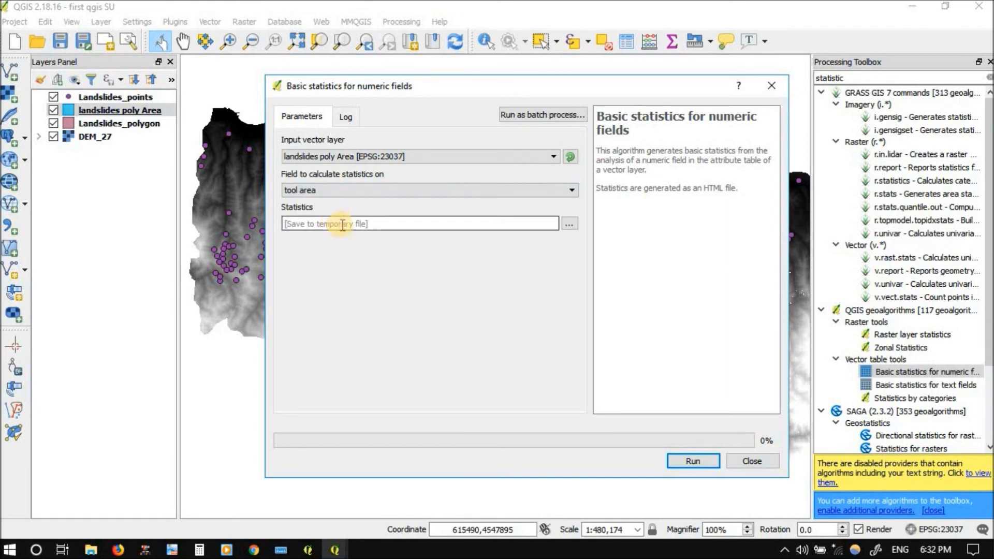
pyautogui.click(693, 461)
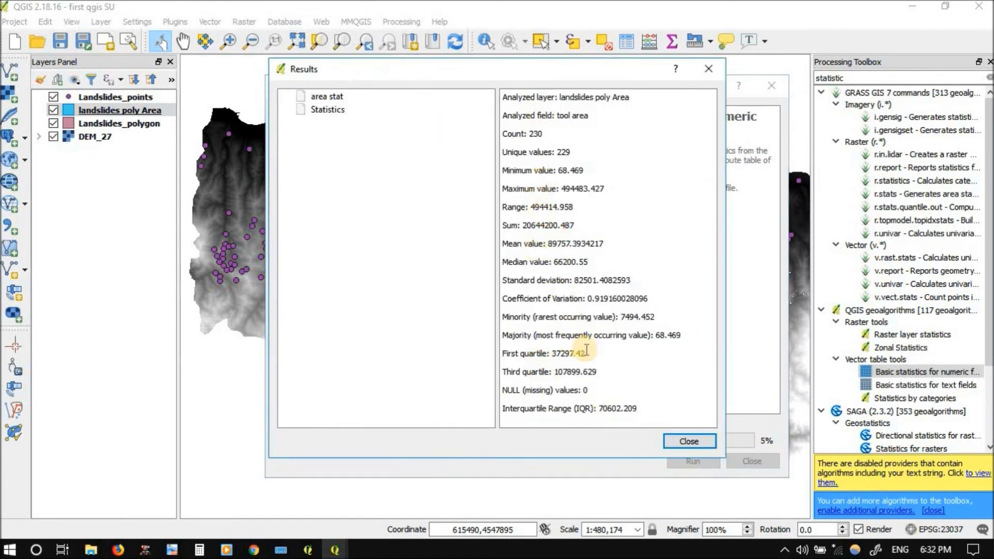
pyautogui.click(688, 441)
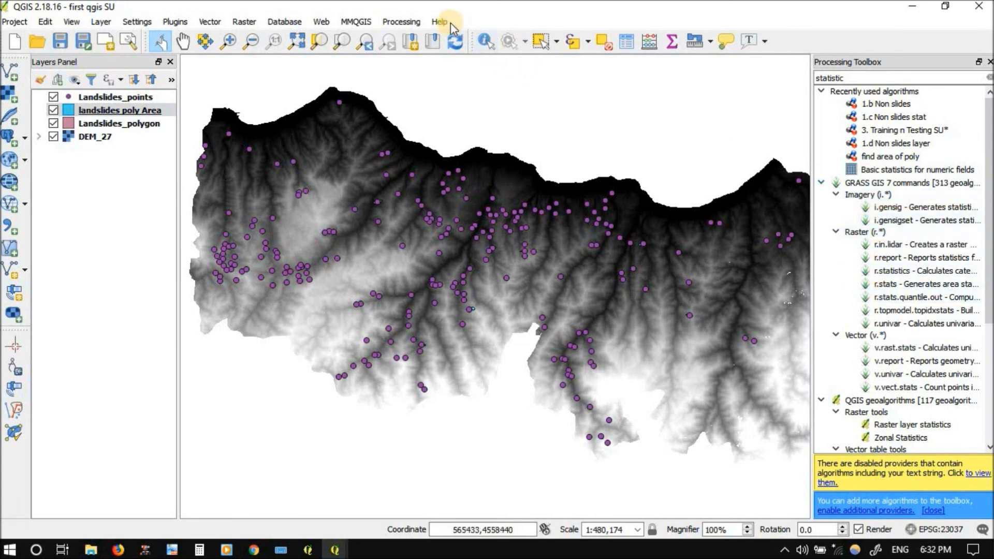
# Open the processing results viewer, compare the area stat and Statistics reports, and close it.
pyautogui.click(402, 24)
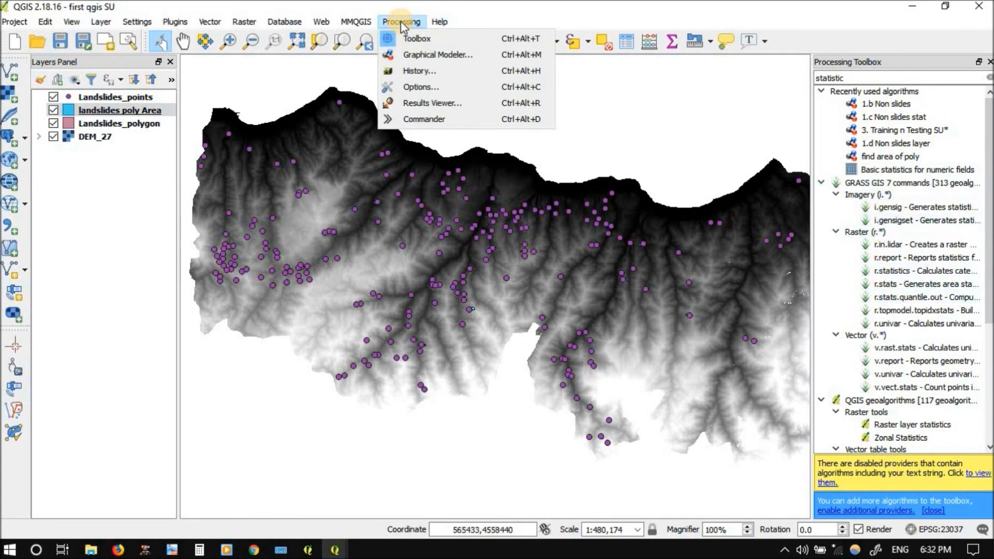
pyautogui.click(402, 102)
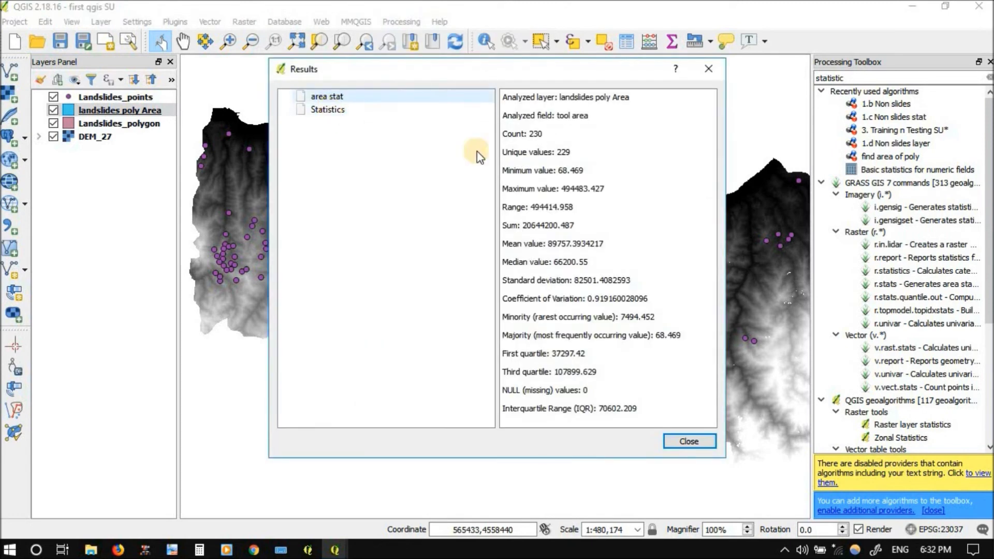
pyautogui.click(324, 115)
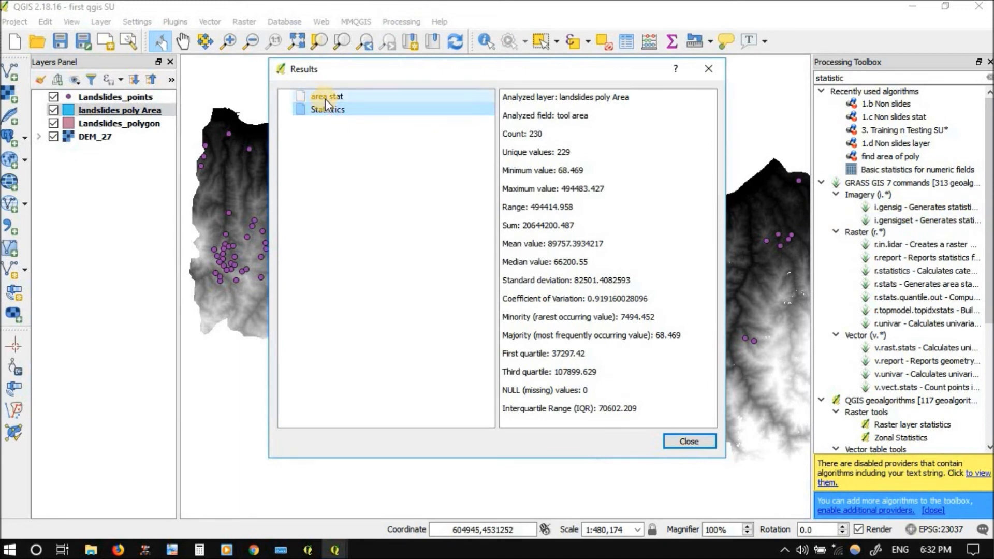
pyautogui.click(326, 99)
pyautogui.press('Down')
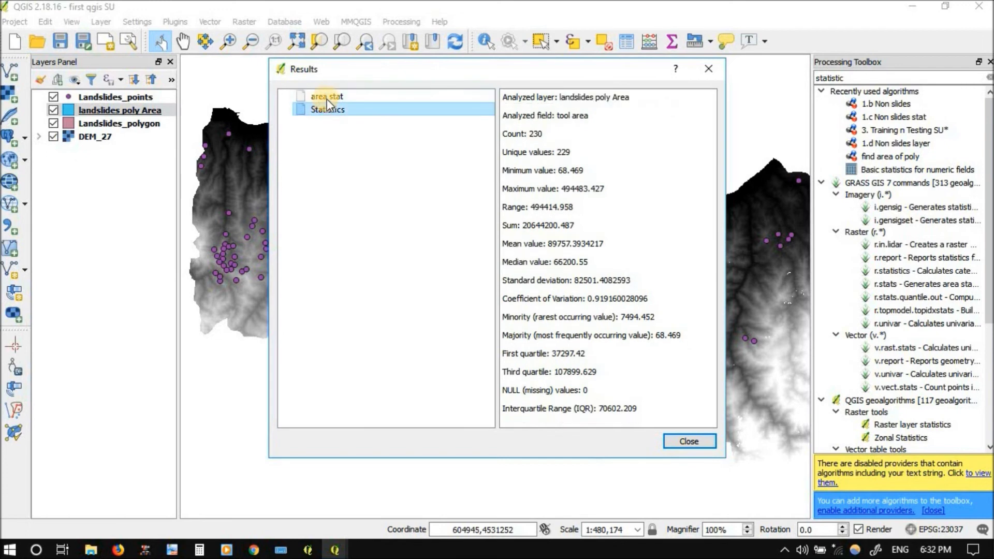
pyautogui.click(328, 96)
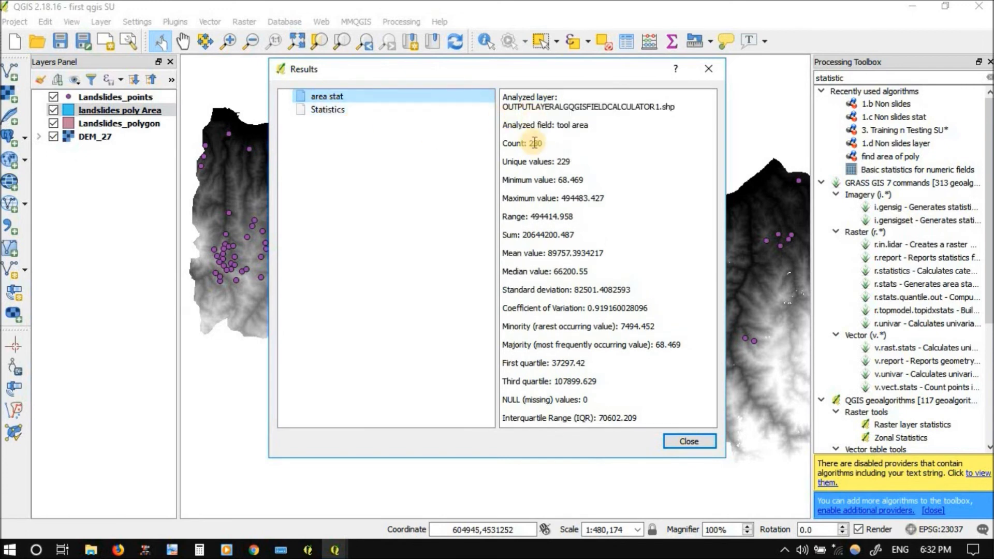
pyautogui.click(321, 113)
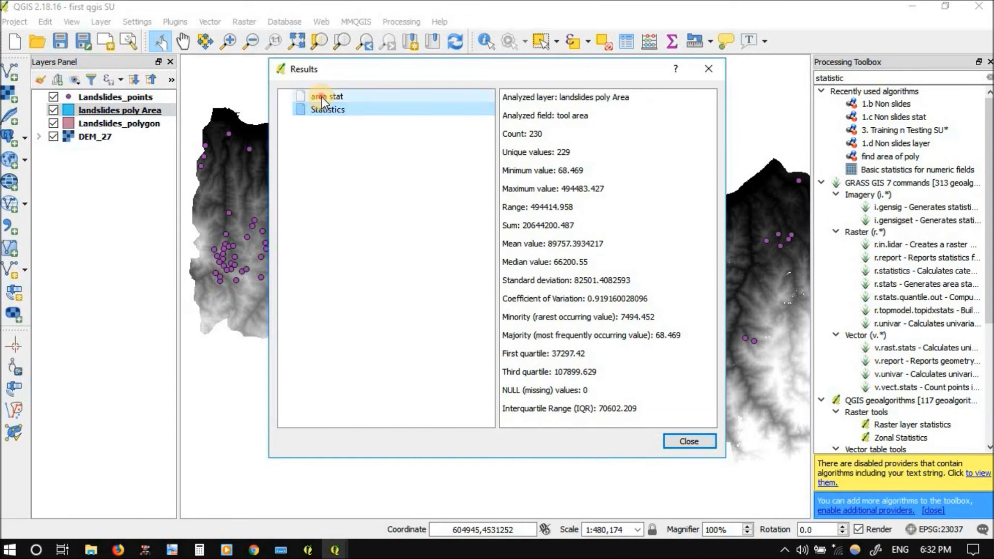
pyautogui.click(321, 97)
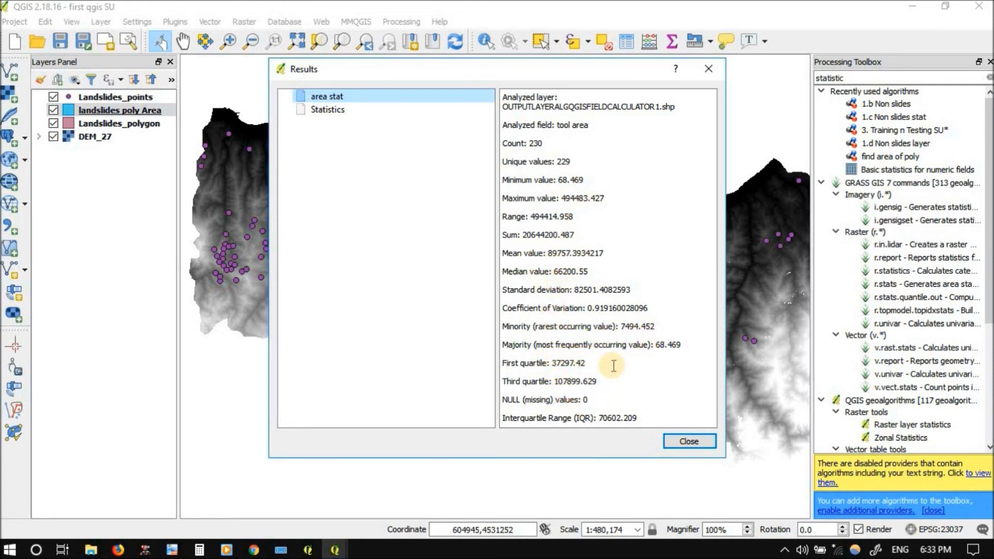
pyautogui.click(695, 442)
# Export the landslides poly Area layer as an ESRI Shapefile named test_area in the UJ_clean folder.
pyautogui.click(136, 112)
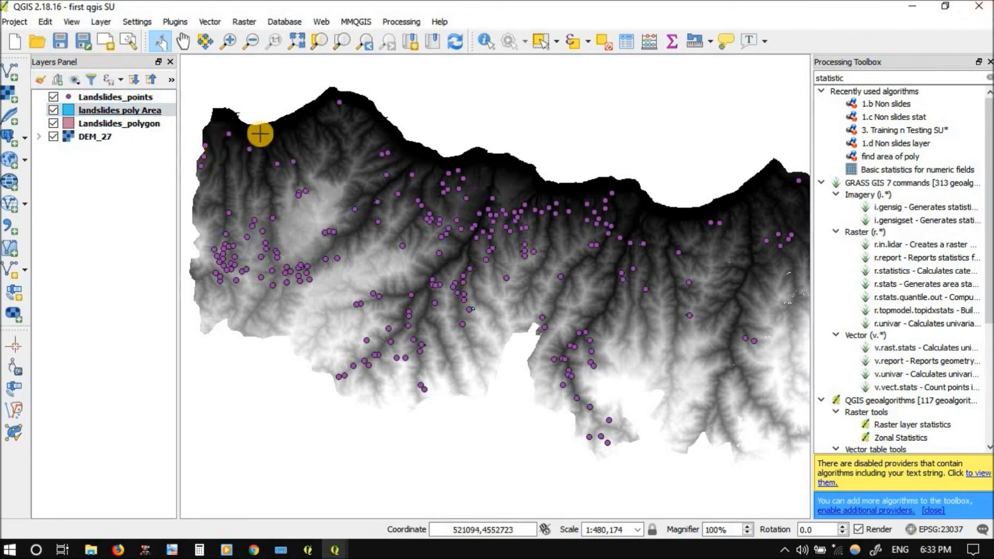
pyautogui.rightClick(139, 113)
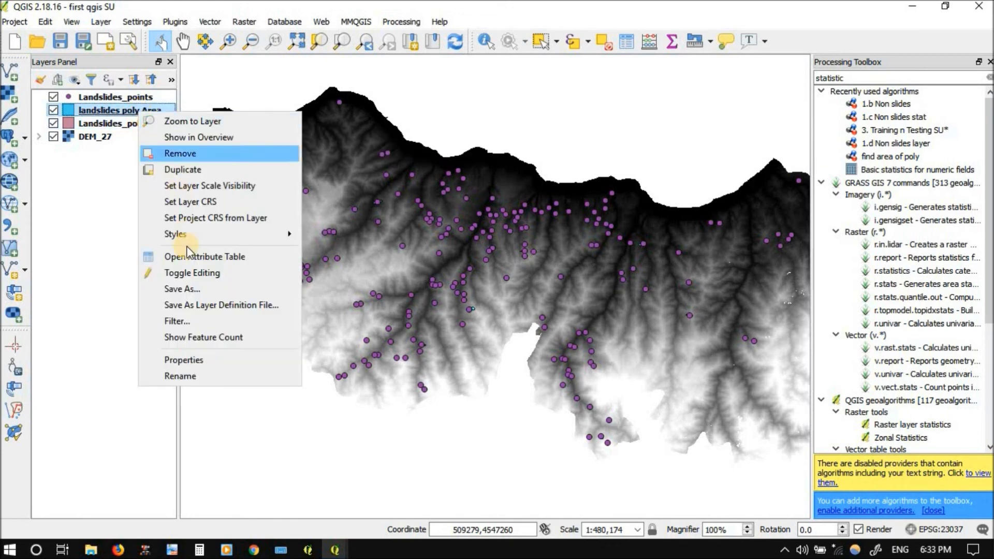
pyautogui.click(190, 290)
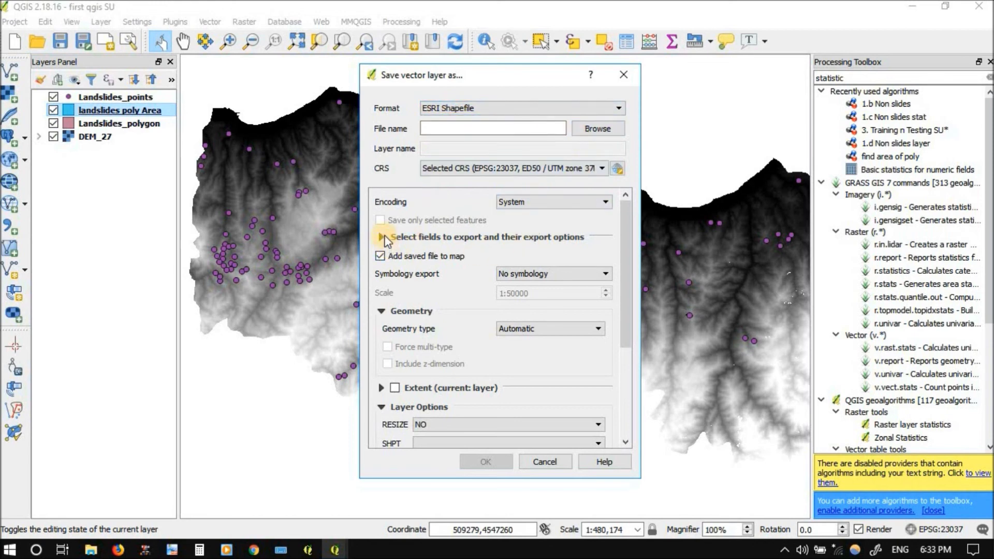
pyautogui.click(605, 130)
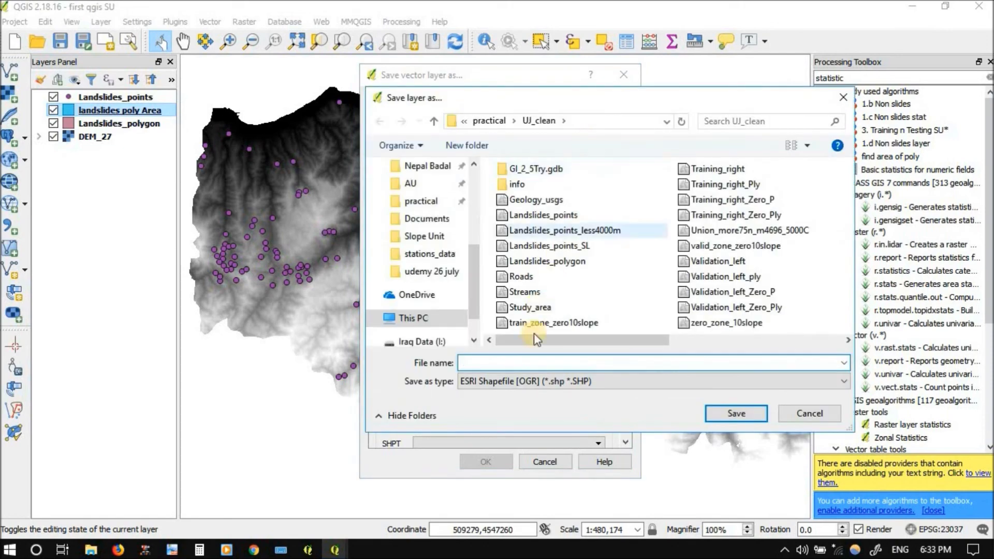
pyautogui.click(518, 357)
pyautogui.write('test')
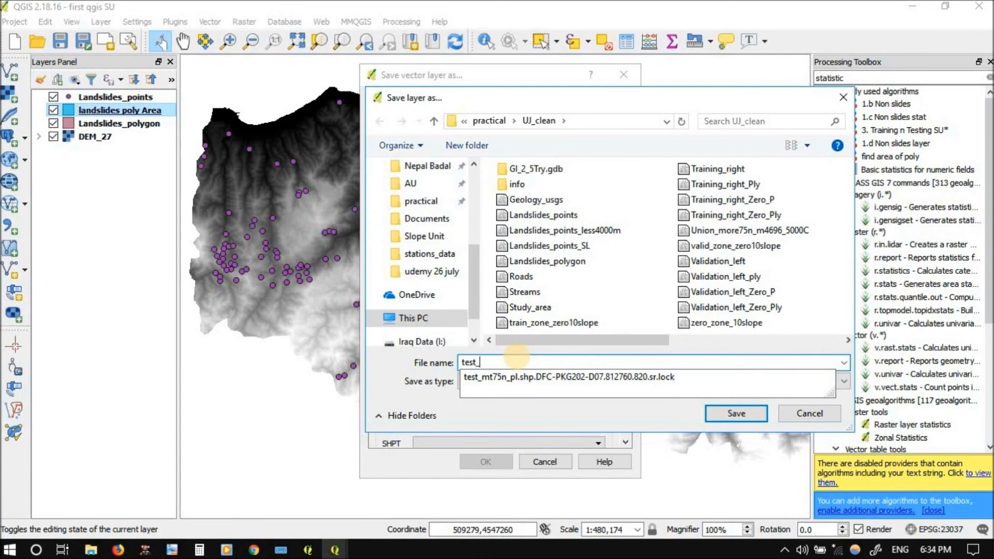
pyautogui.write('_area')
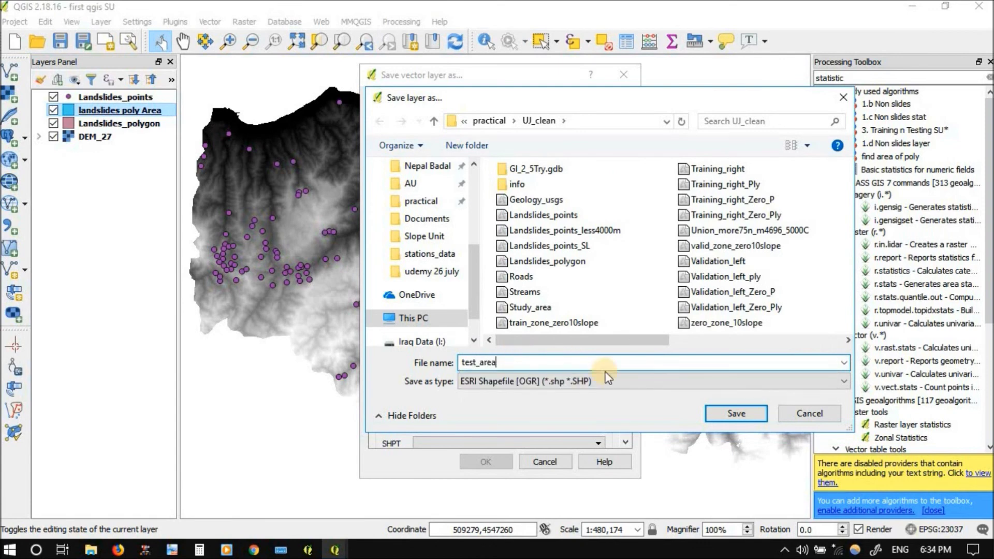
pyautogui.click(737, 413)
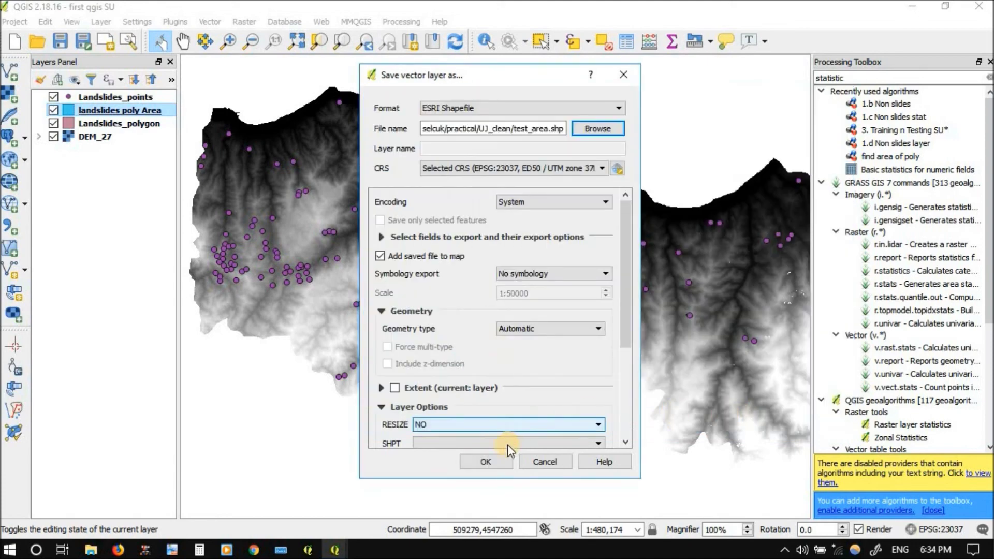
pyautogui.click(495, 462)
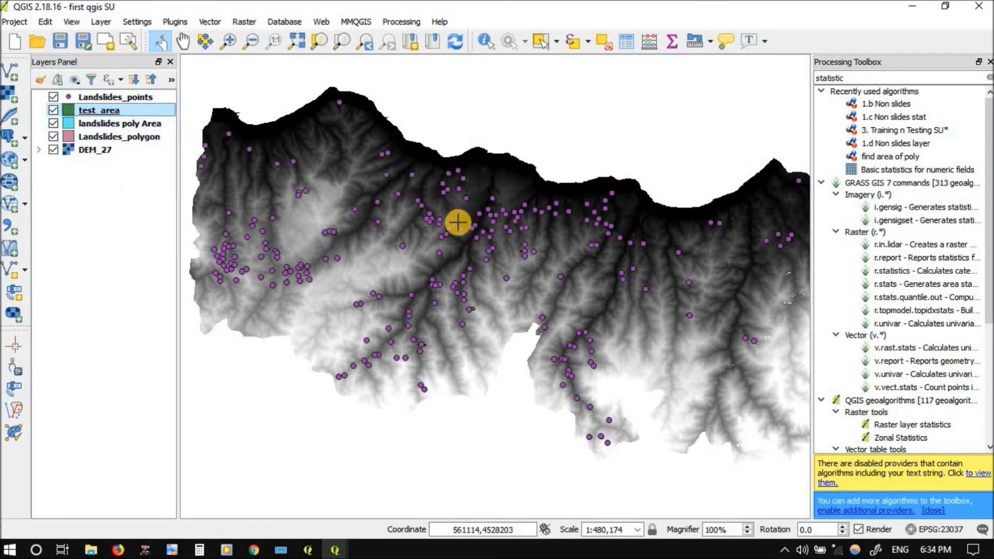
# Clear the algorithm search and open the find area of poly model from the Grid unit analysis models for editing.
pyautogui.scroll(-1, 456, 223)
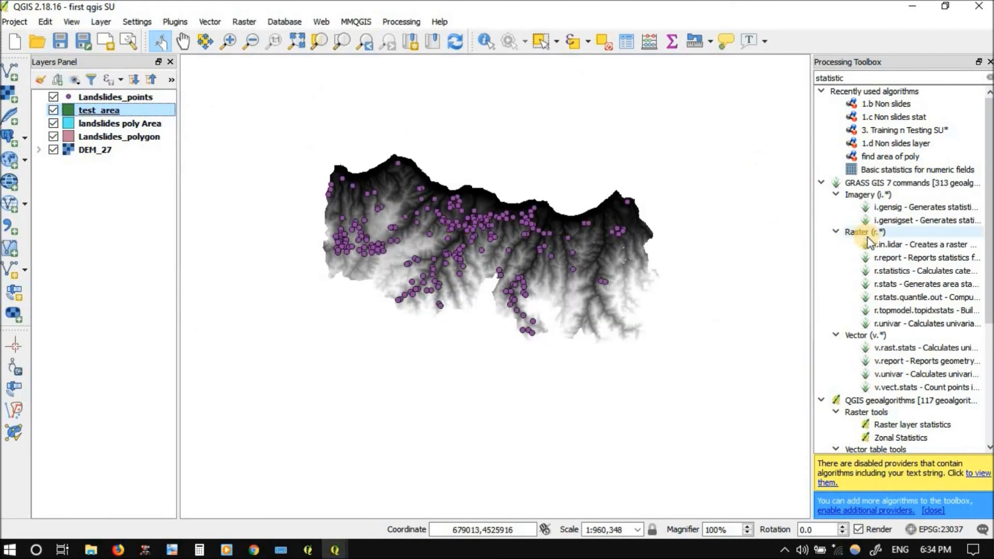
pyautogui.scroll(1, 572, 193)
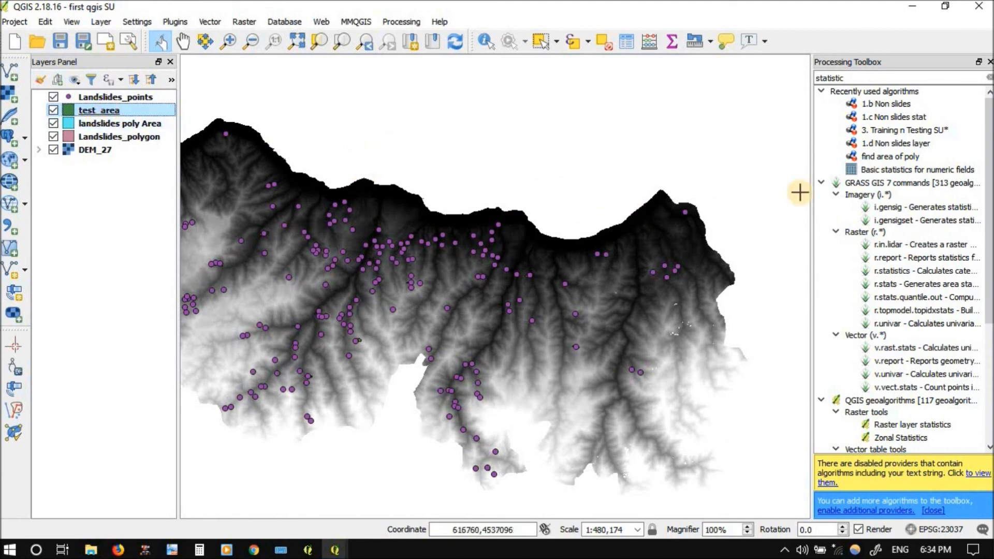
pyautogui.click(822, 92)
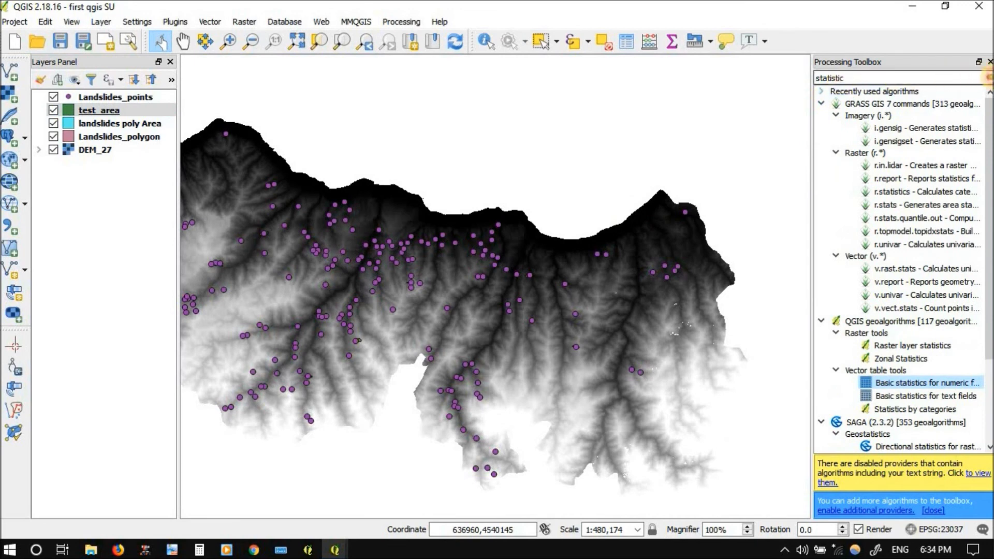
pyautogui.click(988, 78)
pyautogui.click(822, 93)
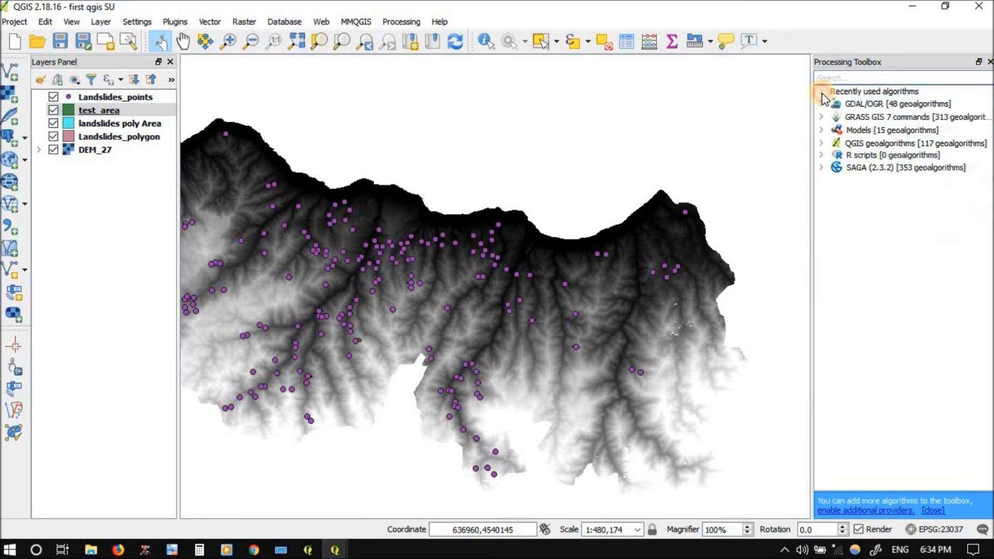
pyautogui.click(822, 132)
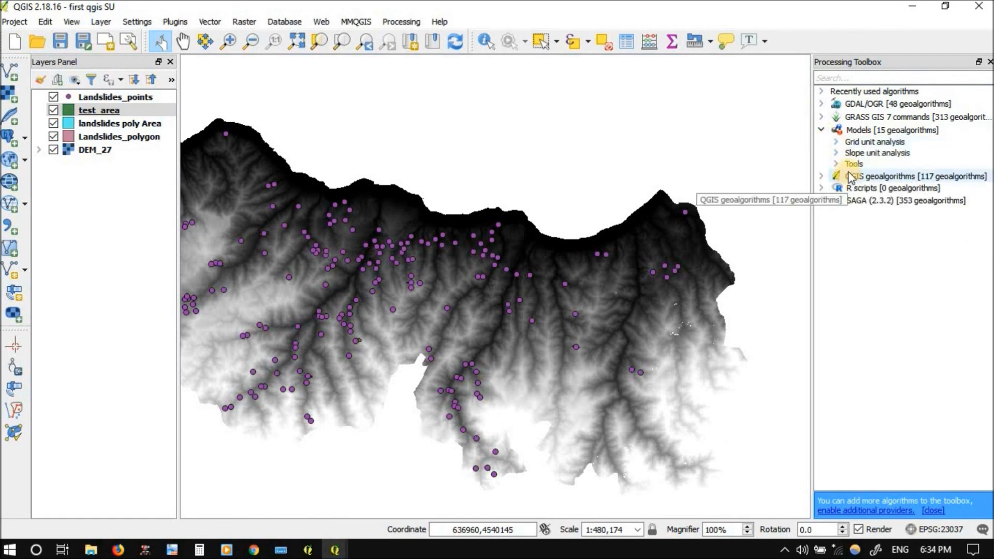
pyautogui.click(835, 142)
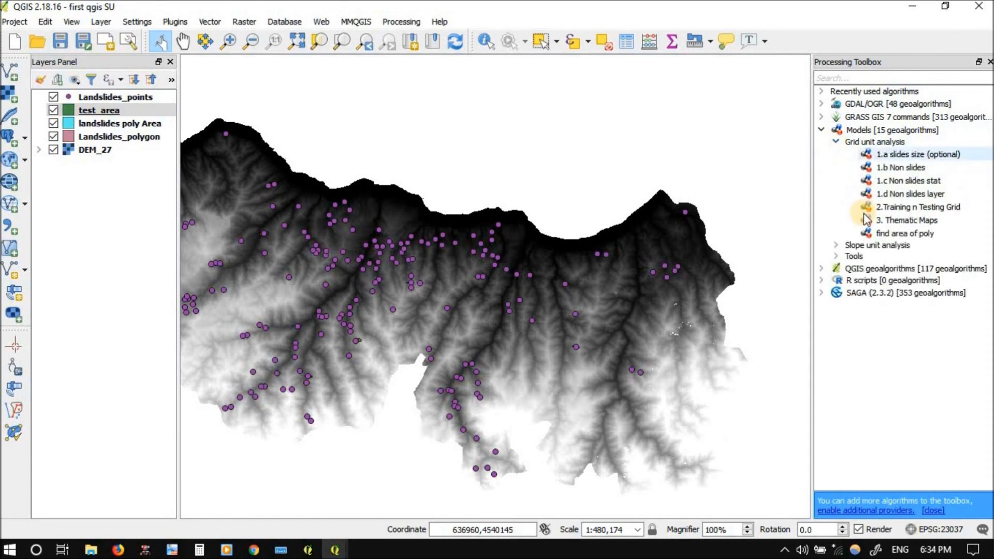
pyautogui.click(881, 234)
pyautogui.rightClick(880, 234)
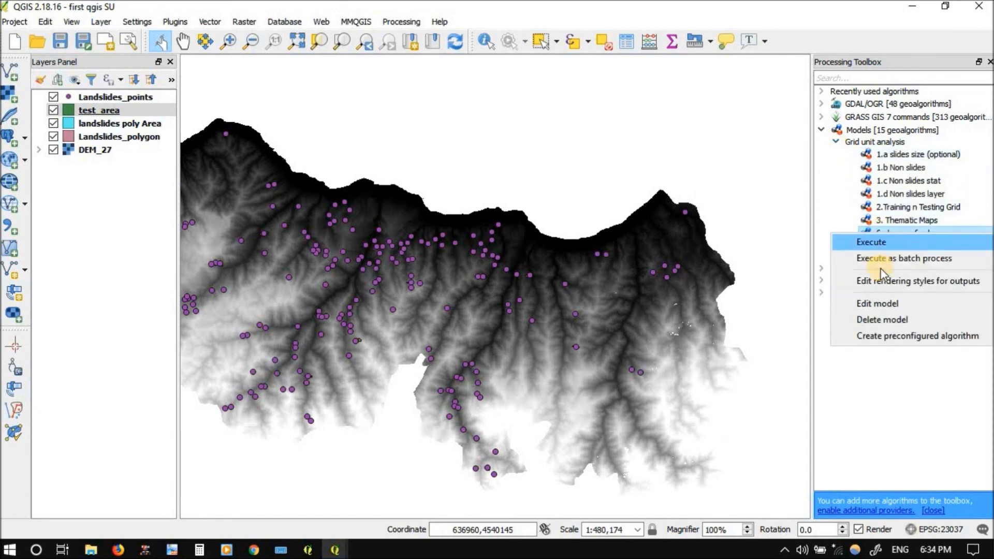
pyautogui.click(883, 306)
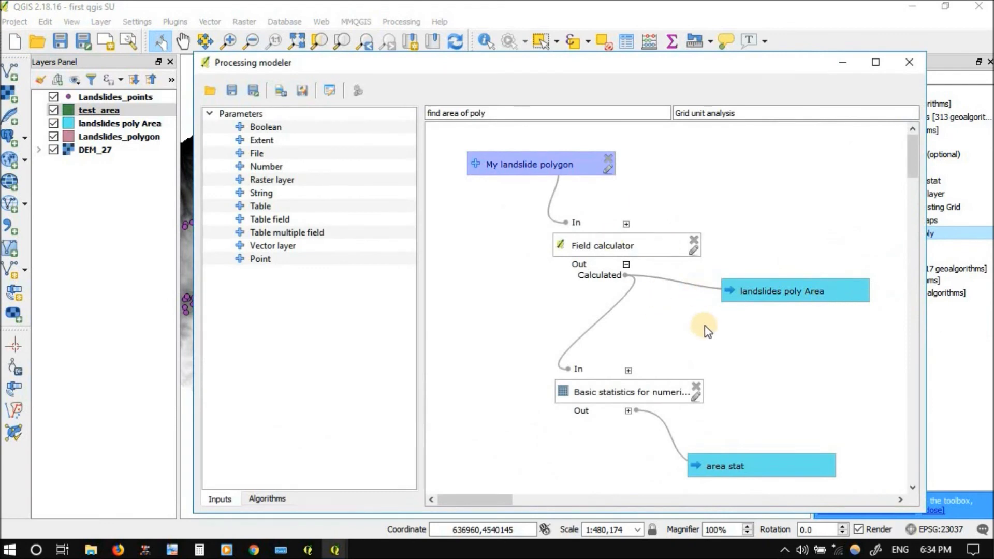
# Rename the model's polygon input parameter to My landslide data.
pyautogui.click(608, 173)
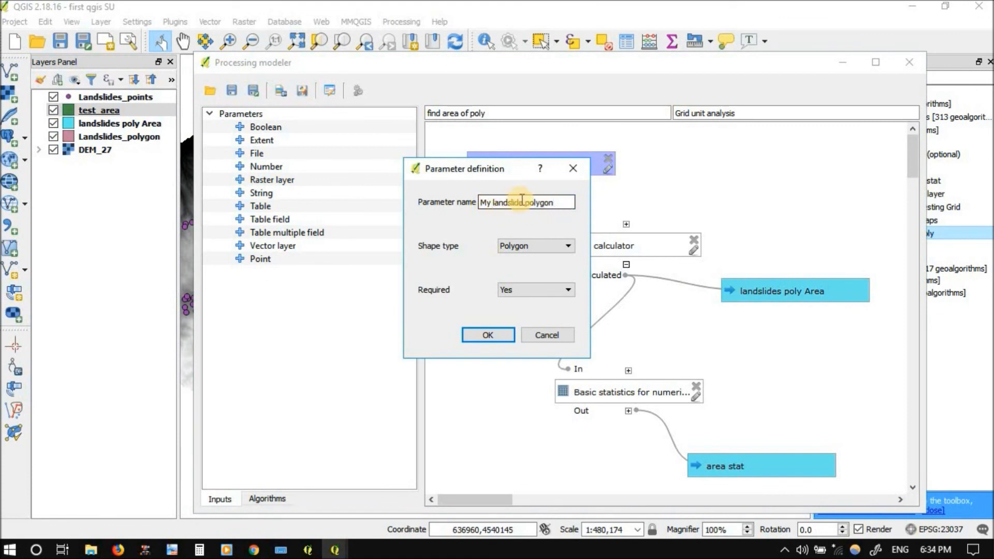
pyautogui.hotkey('ctrl', 'shift', 'Left')
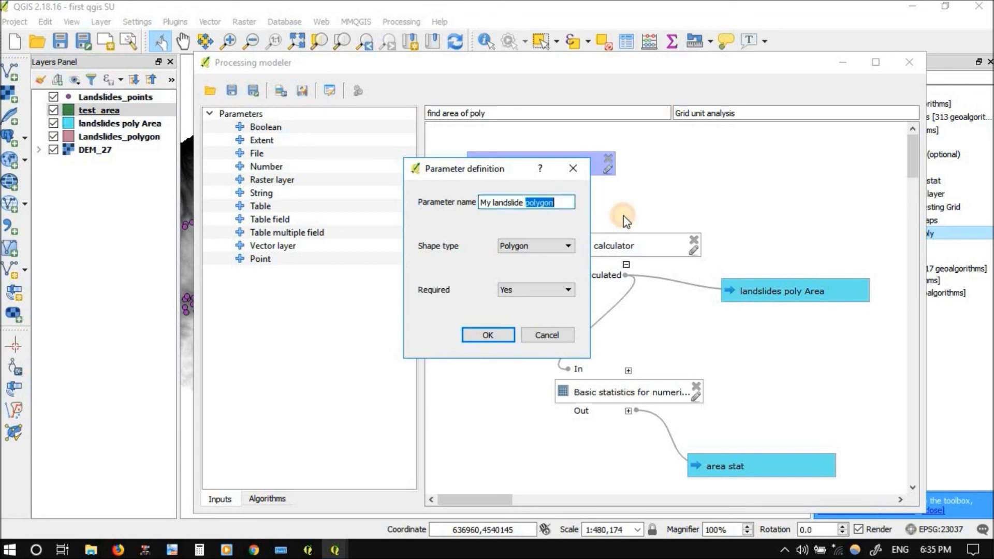
pyautogui.write('data')
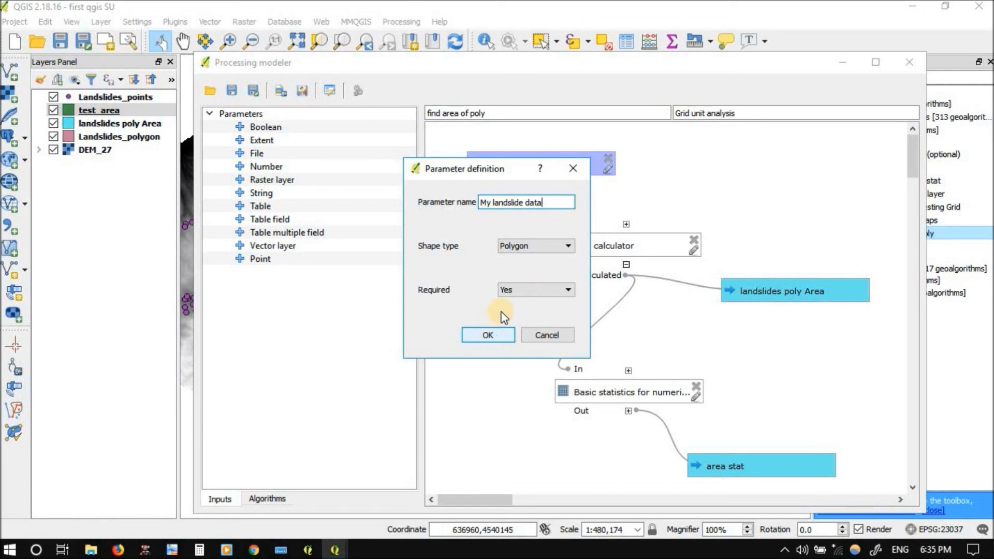
pyautogui.click(500, 336)
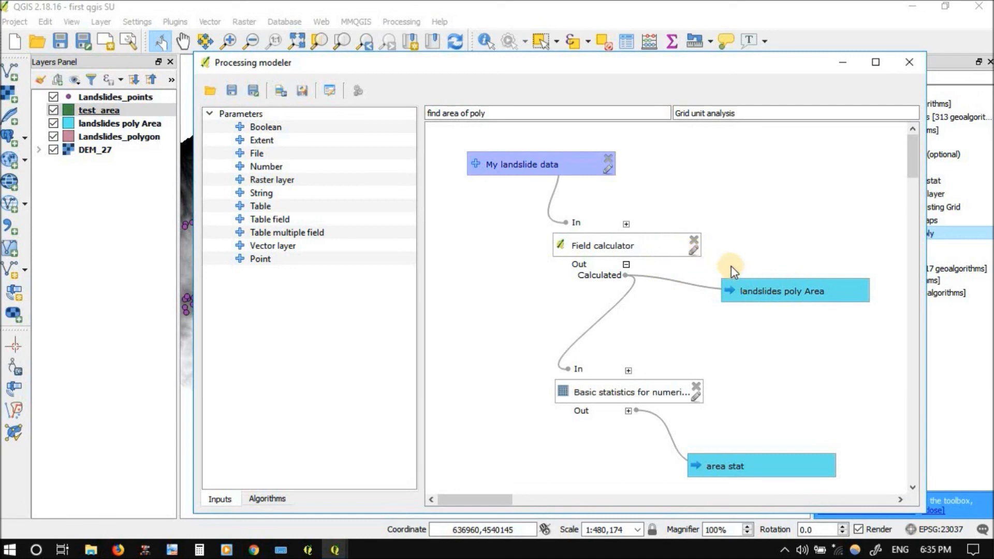
# Remove the landslides poly Area output name from the model's Field calculator so its result stays intermediate.
pyautogui.click(693, 254)
pyautogui.moveTo(359, 404); pyautogui.dragTo(157, 395)
pyautogui.press('BackSpace')
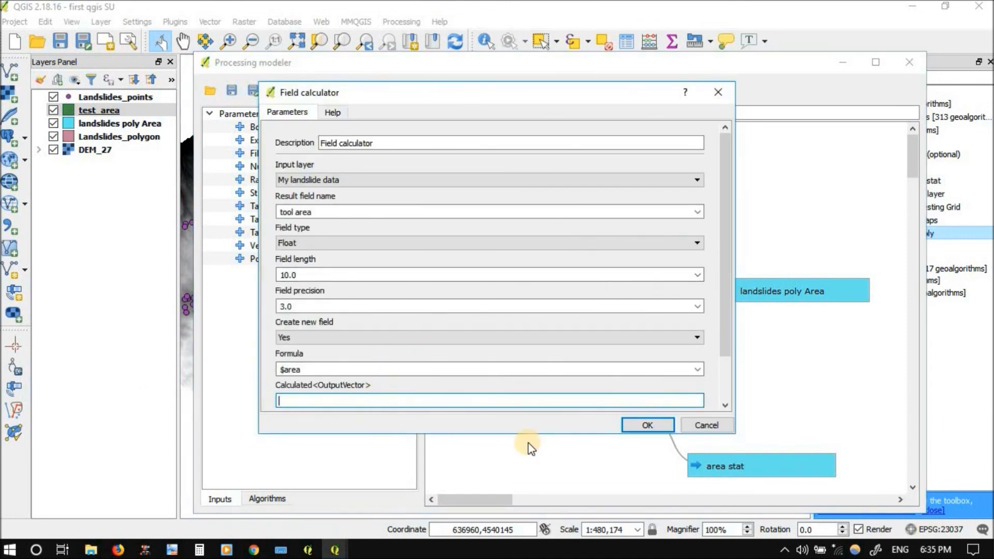
pyautogui.click(653, 424)
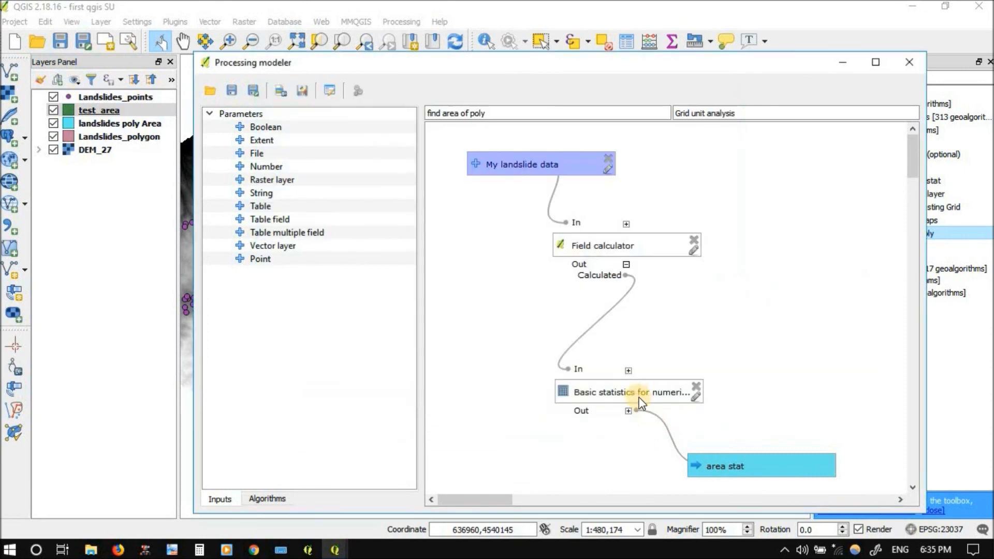
# Move the Basic statistics and area stat boxes closer beneath the Field calculator, then save and close the model.
pyautogui.moveTo(642, 389); pyautogui.dragTo(632, 341)
pyautogui.moveTo(737, 469); pyautogui.dragTo(611, 435)
pyautogui.click(232, 91)
pyautogui.click(603, 310)
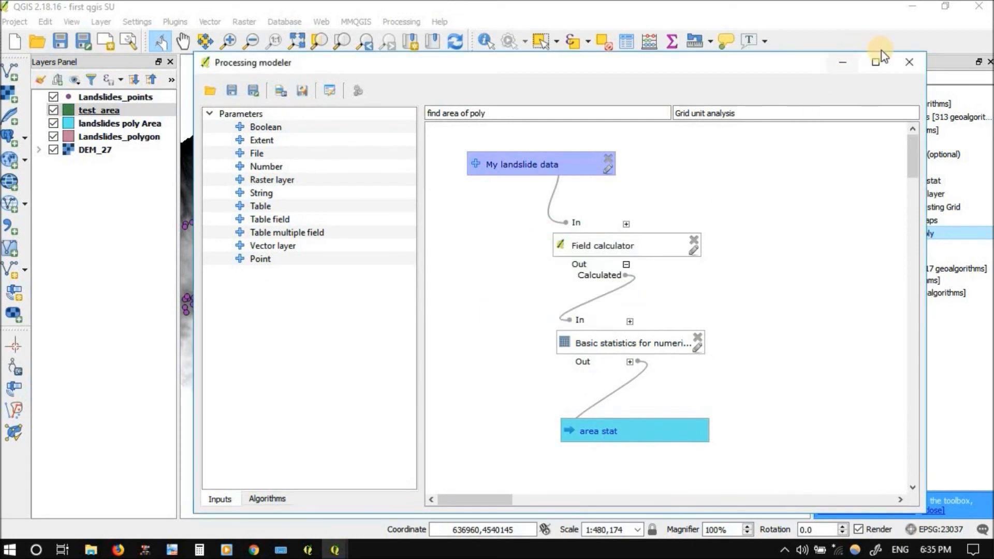
pyautogui.click(909, 62)
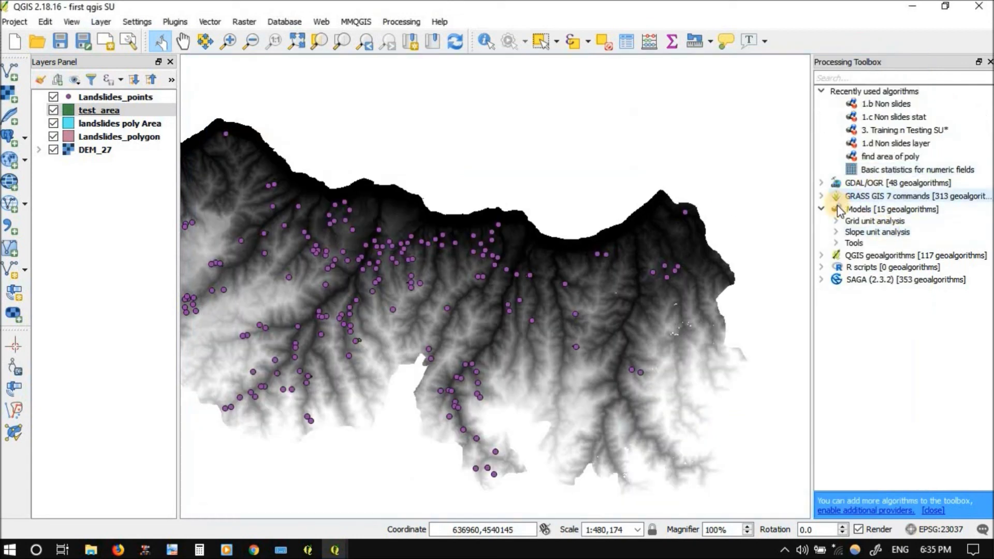
# Run the find area of poly model with Landslides_polygon as My landslide data and area stat saved to a temporary file.
pyautogui.click(835, 223)
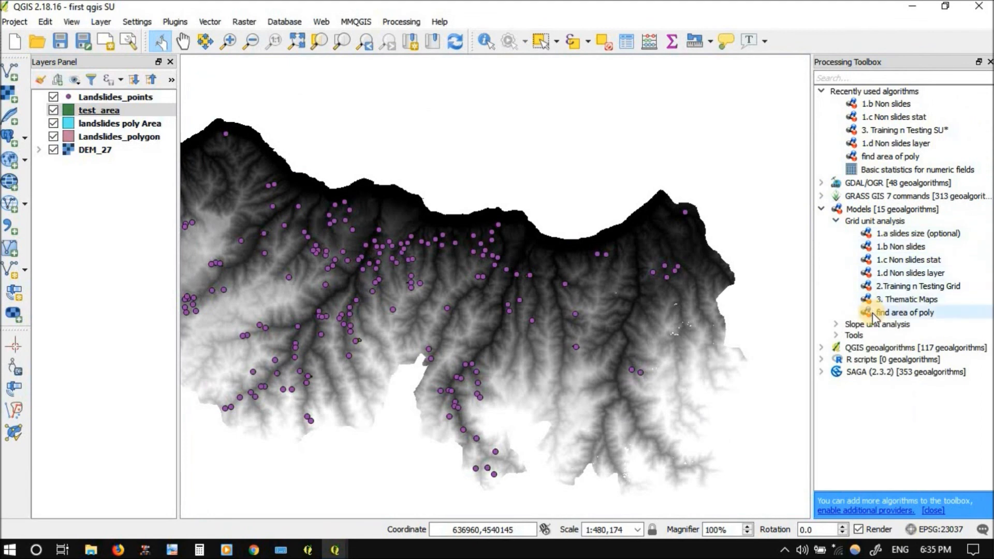
pyautogui.doubleClick(852, 311)
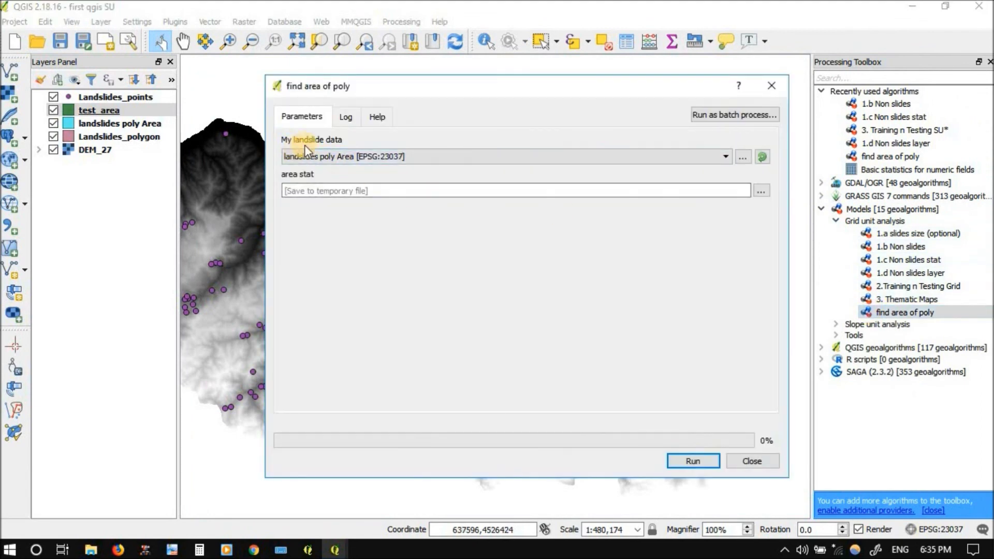
pyautogui.click(324, 155)
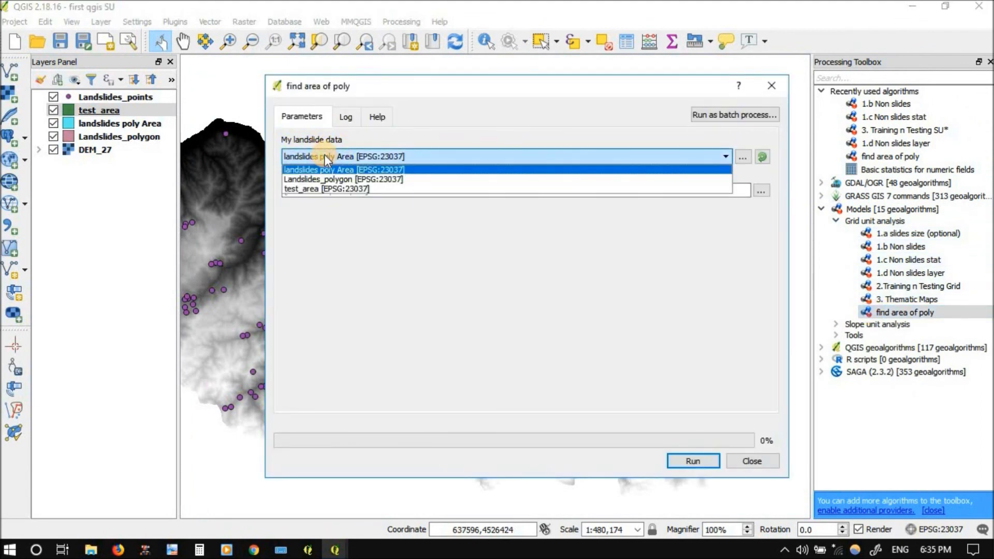
pyautogui.click(319, 178)
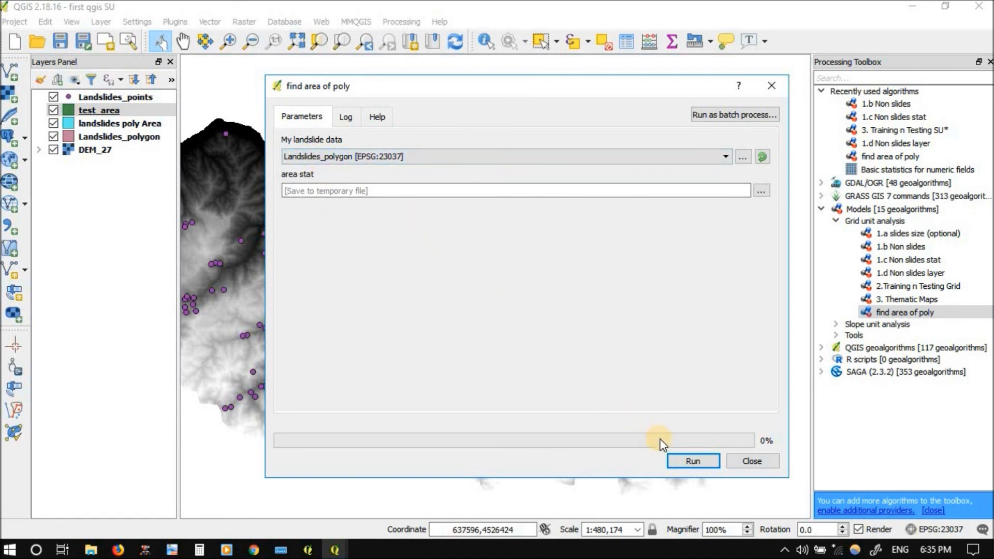
pyautogui.click(688, 463)
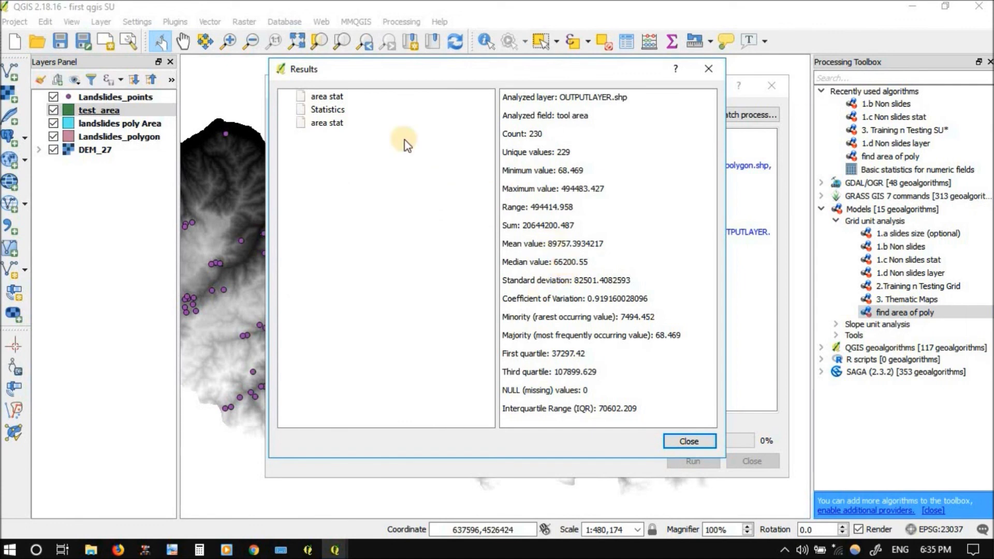
# Compare the earlier and the new area stat reports and close the results.
pyautogui.click(330, 96)
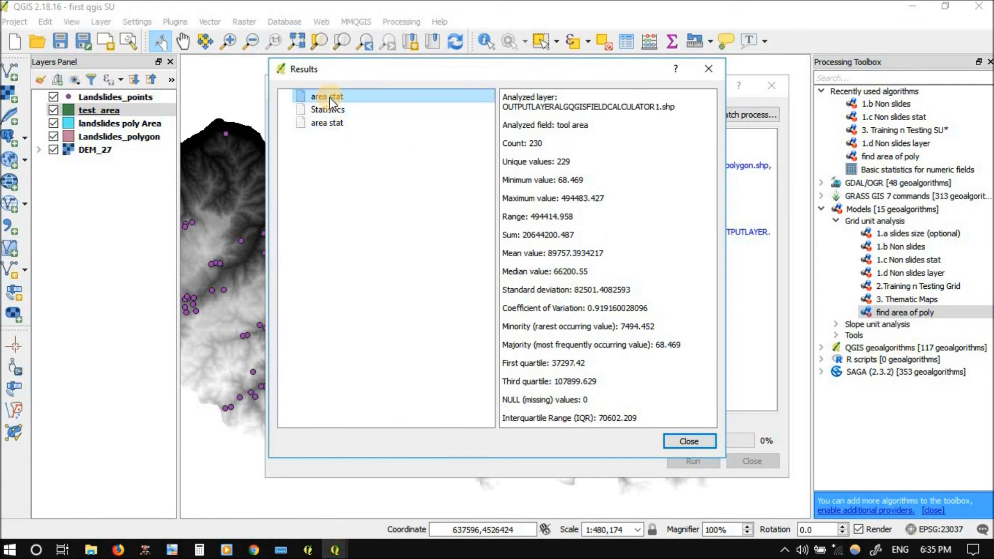
pyautogui.click(329, 125)
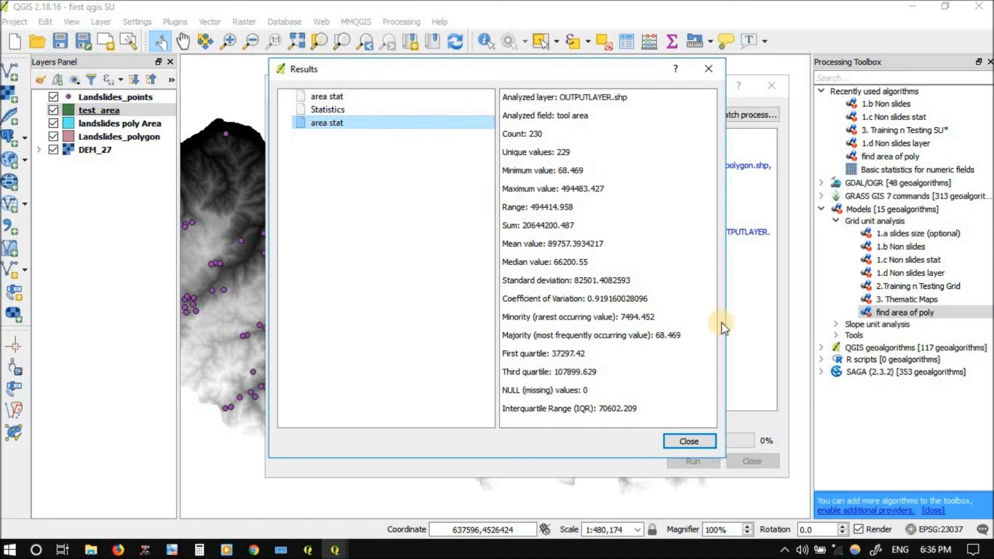
pyautogui.click(689, 441)
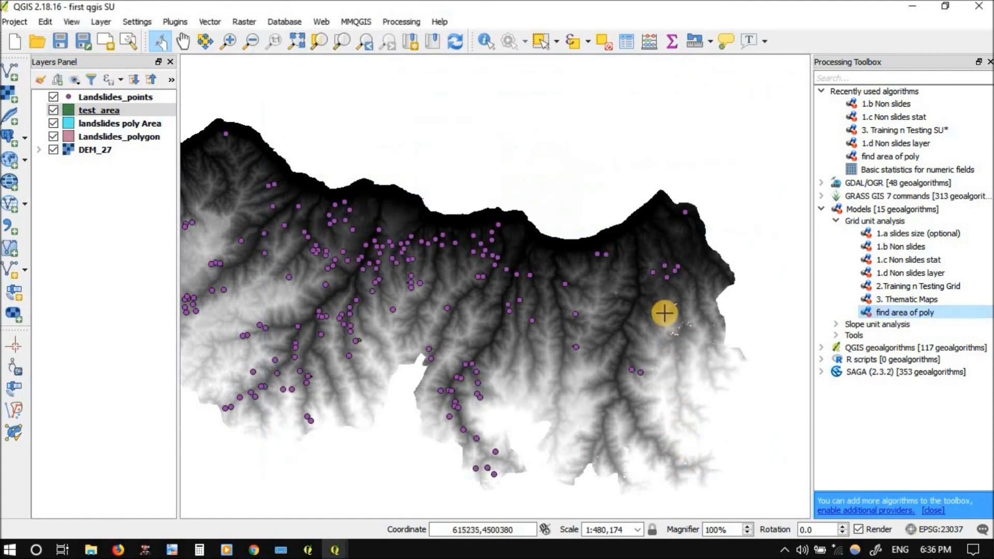
# Delete the find area of poly model from the Grid unit analysis group.
pyautogui.click(134, 178)
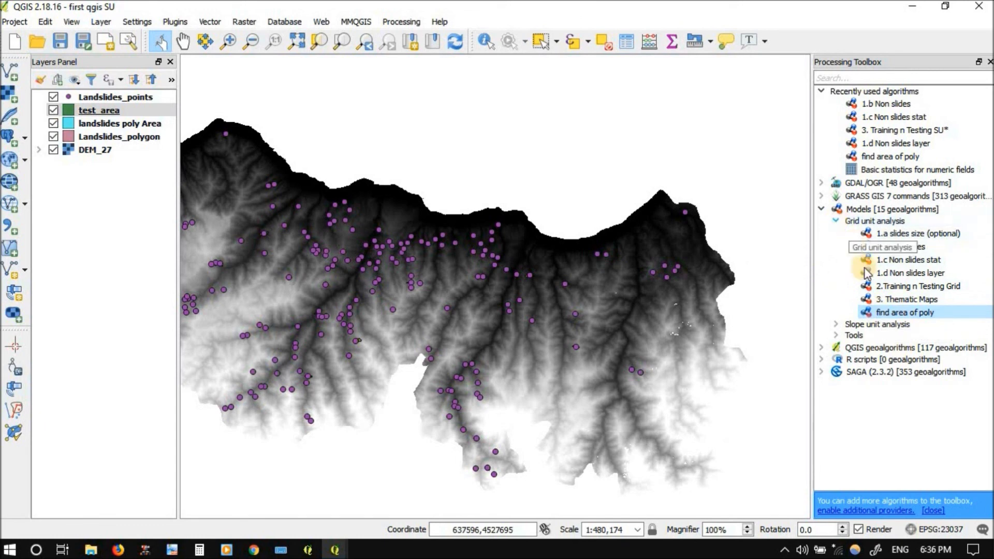
pyautogui.rightClick(892, 311)
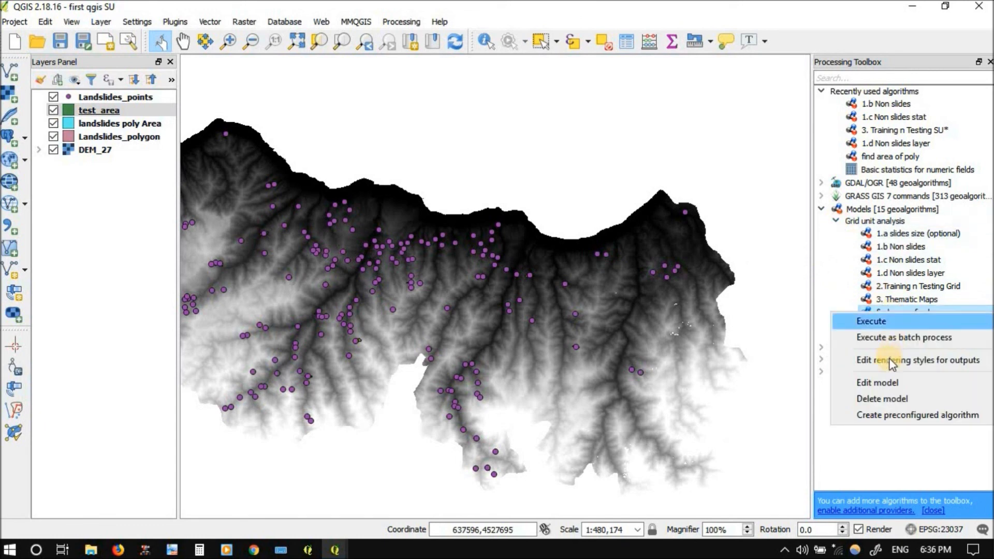
pyautogui.click(883, 400)
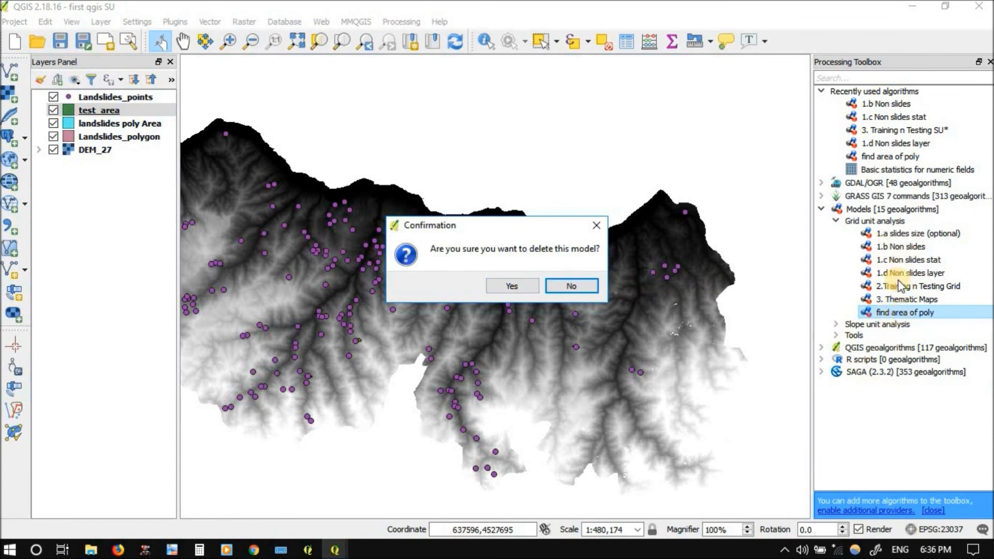
pyautogui.click(512, 286)
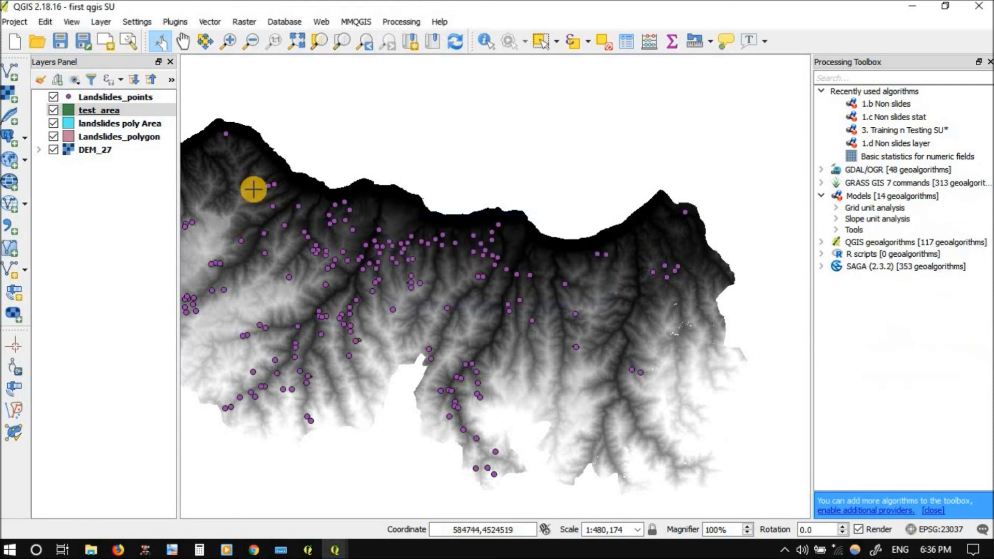
# Remove the landslides poly Area layer from the project and save the project.
pyautogui.click(106, 113)
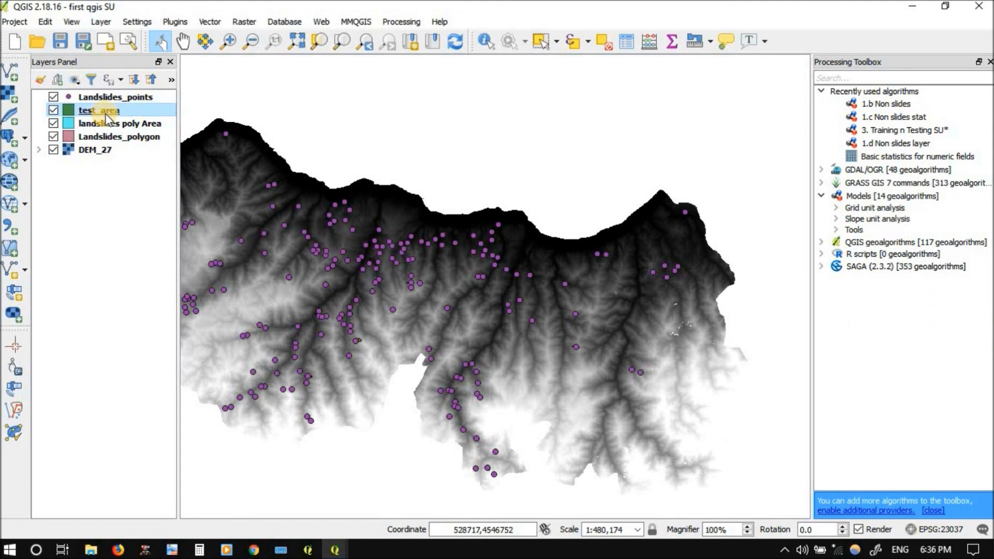
pyautogui.click(108, 127)
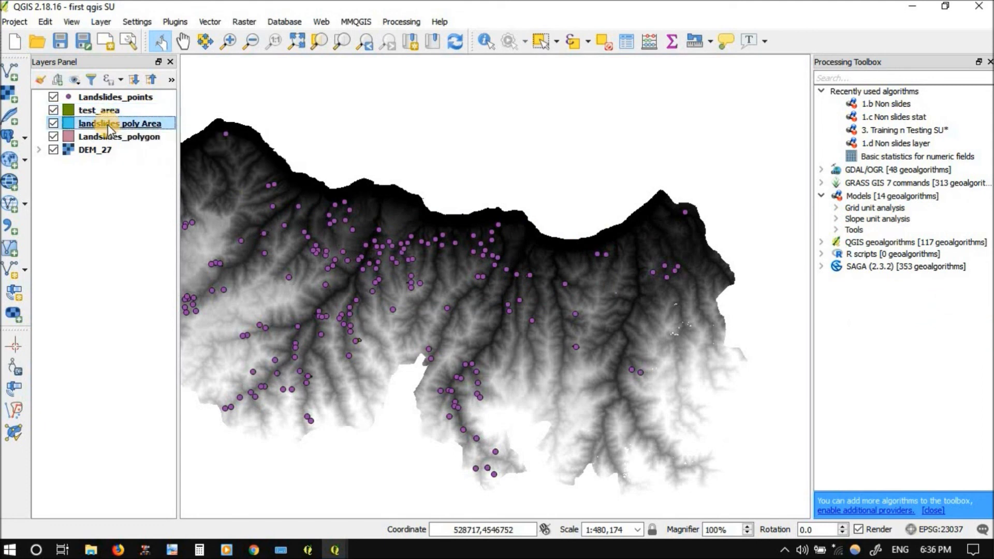
pyautogui.rightClick(109, 128)
pyautogui.click(132, 164)
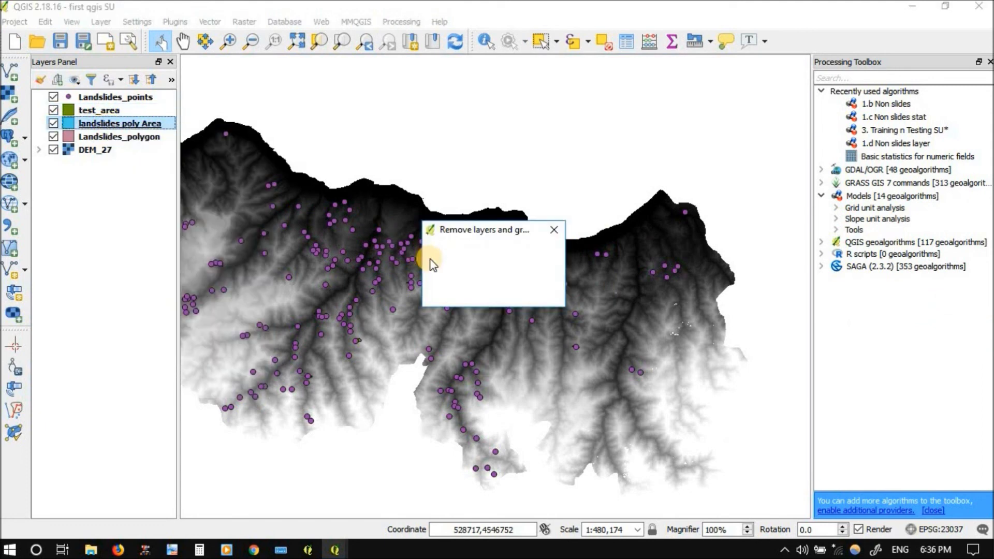
pyautogui.click(465, 292)
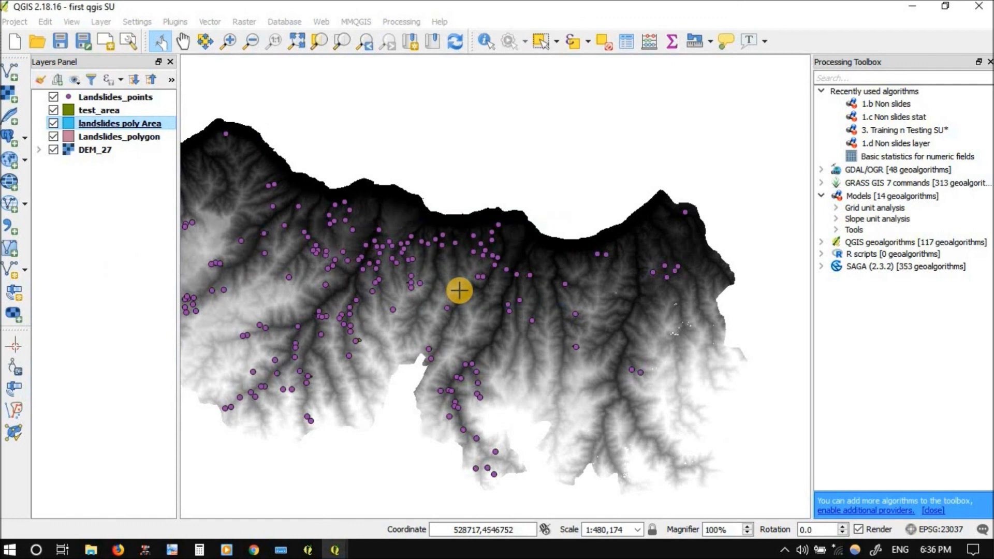
pyautogui.click(61, 42)
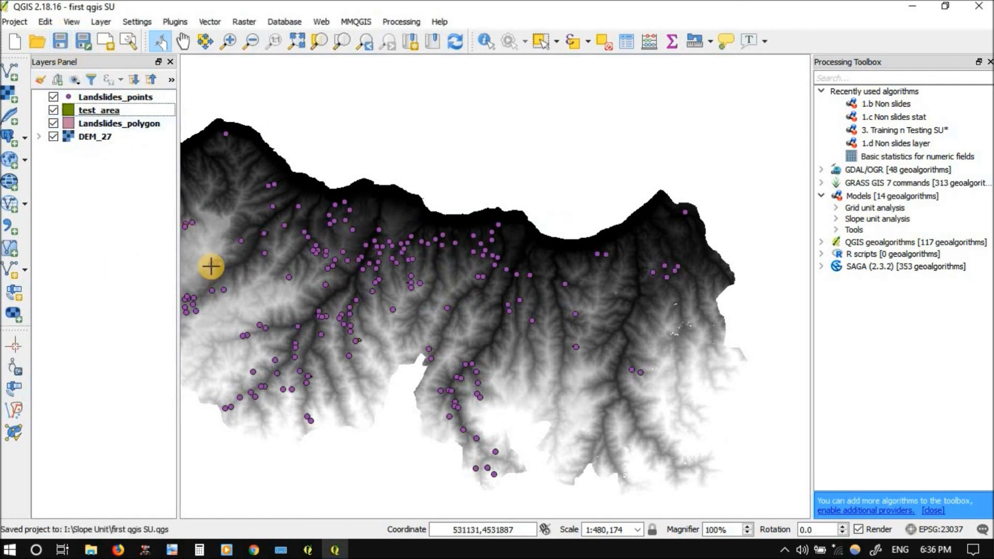